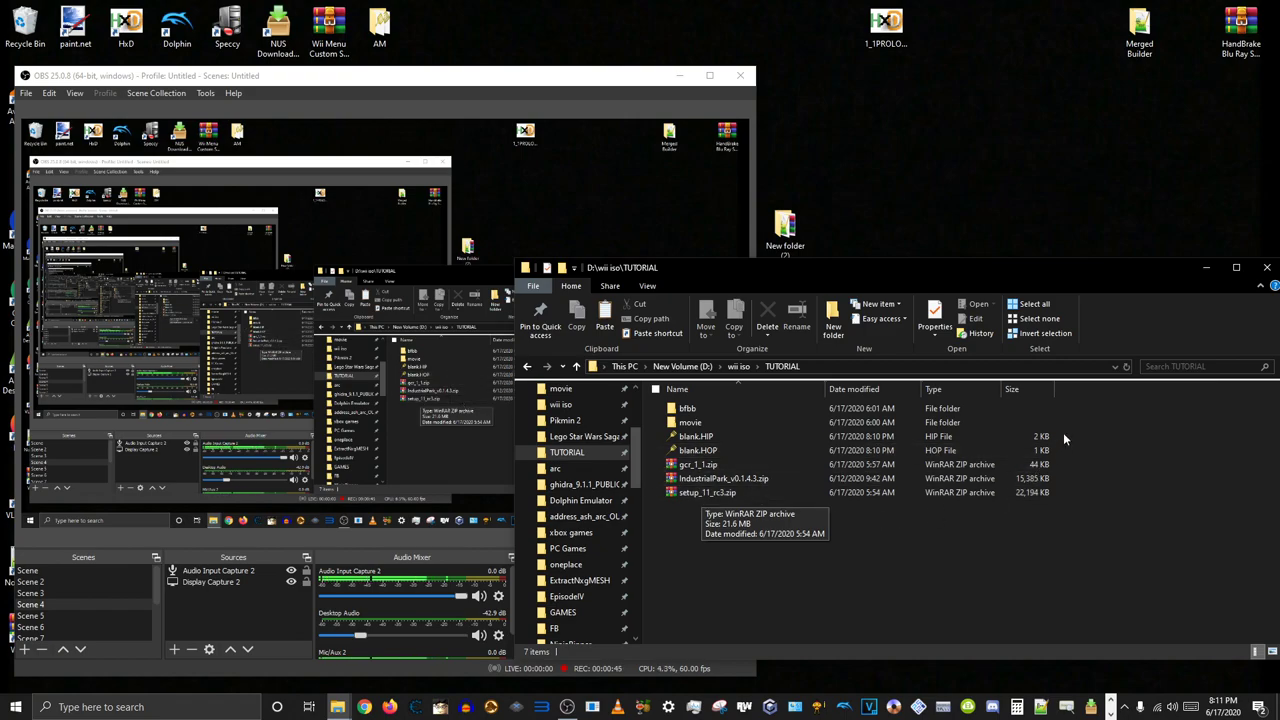
# - Select the blank.HIP and blank.HOP files in the TUTORIAL folder
pyautogui.moveTo(1068, 429); pyautogui.dragTo(1041, 456)
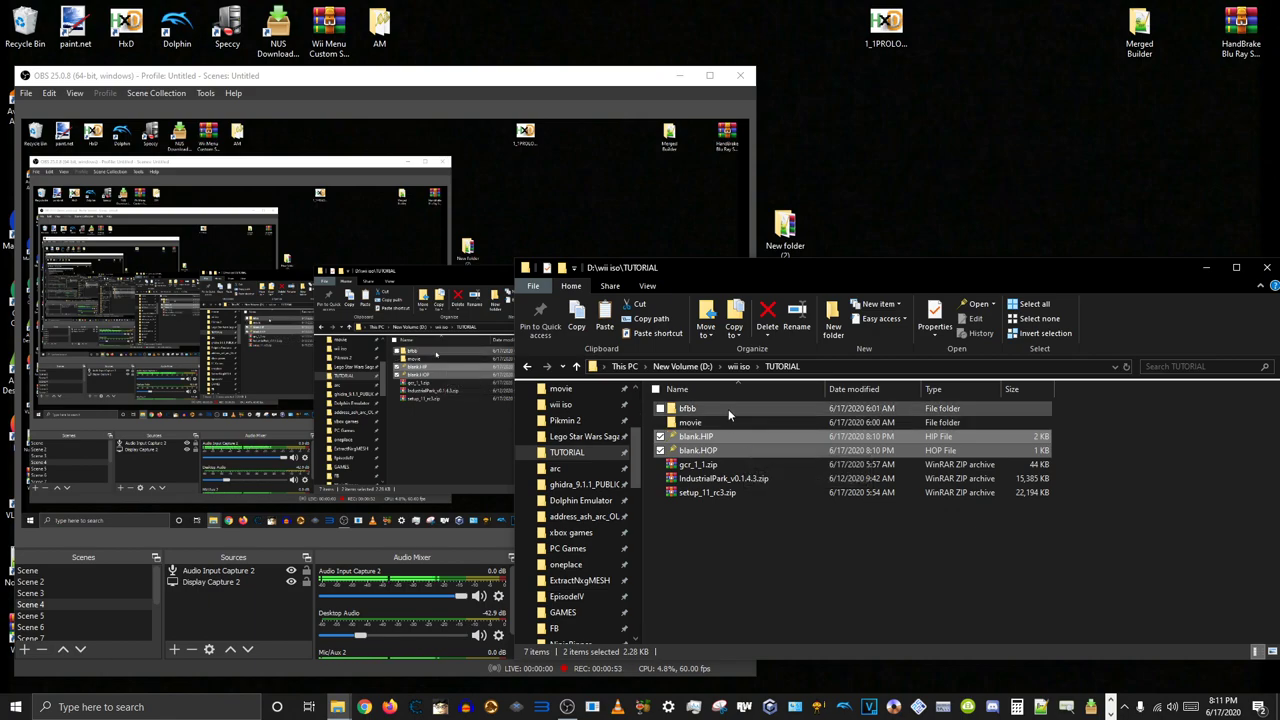
# - Browse into bfbb\root\jf and open jf01.HOP in Industrial Park
pyautogui.moveTo(815, 267); pyautogui.dragTo(675, 277)
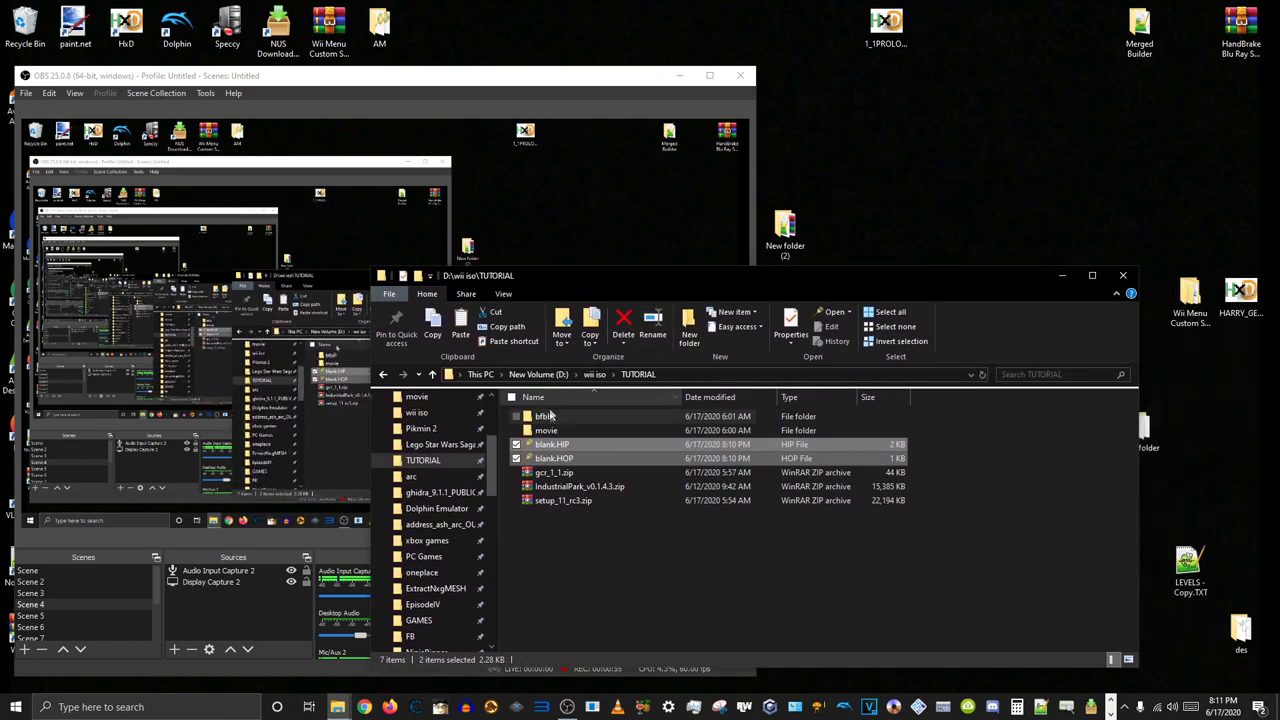
pyautogui.doubleClick(545, 417)
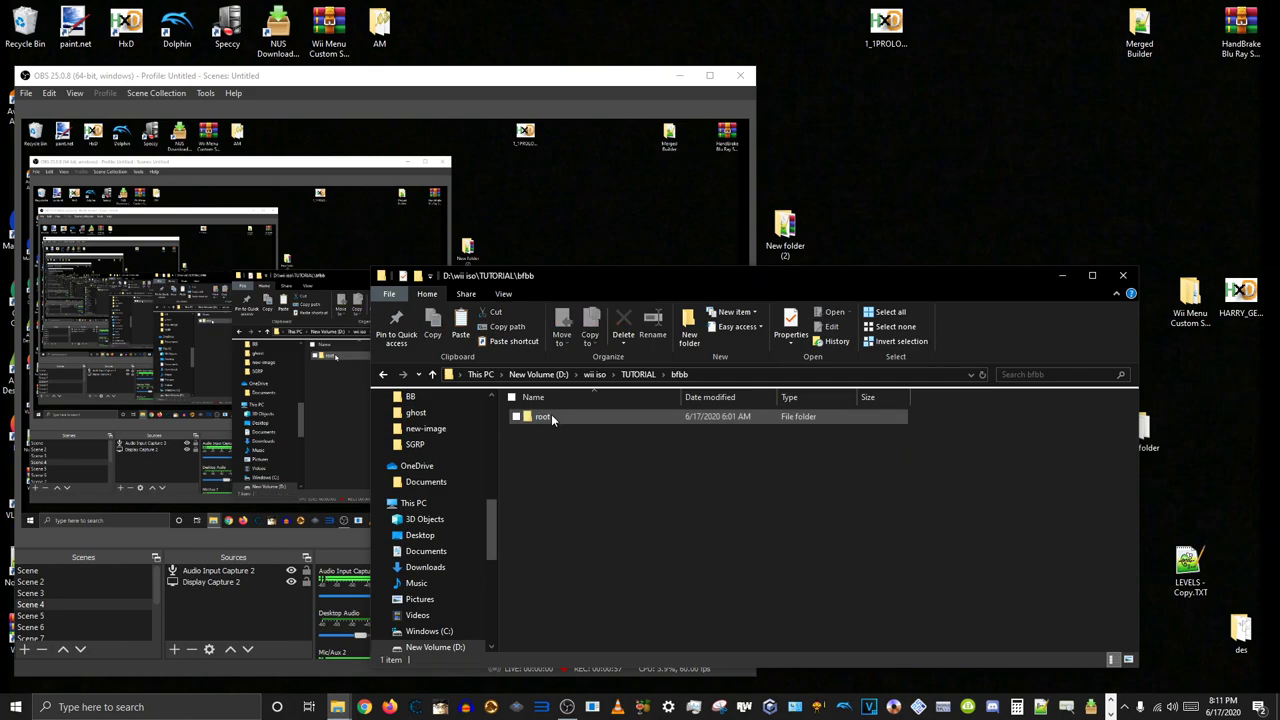
pyautogui.doubleClick(545, 417)
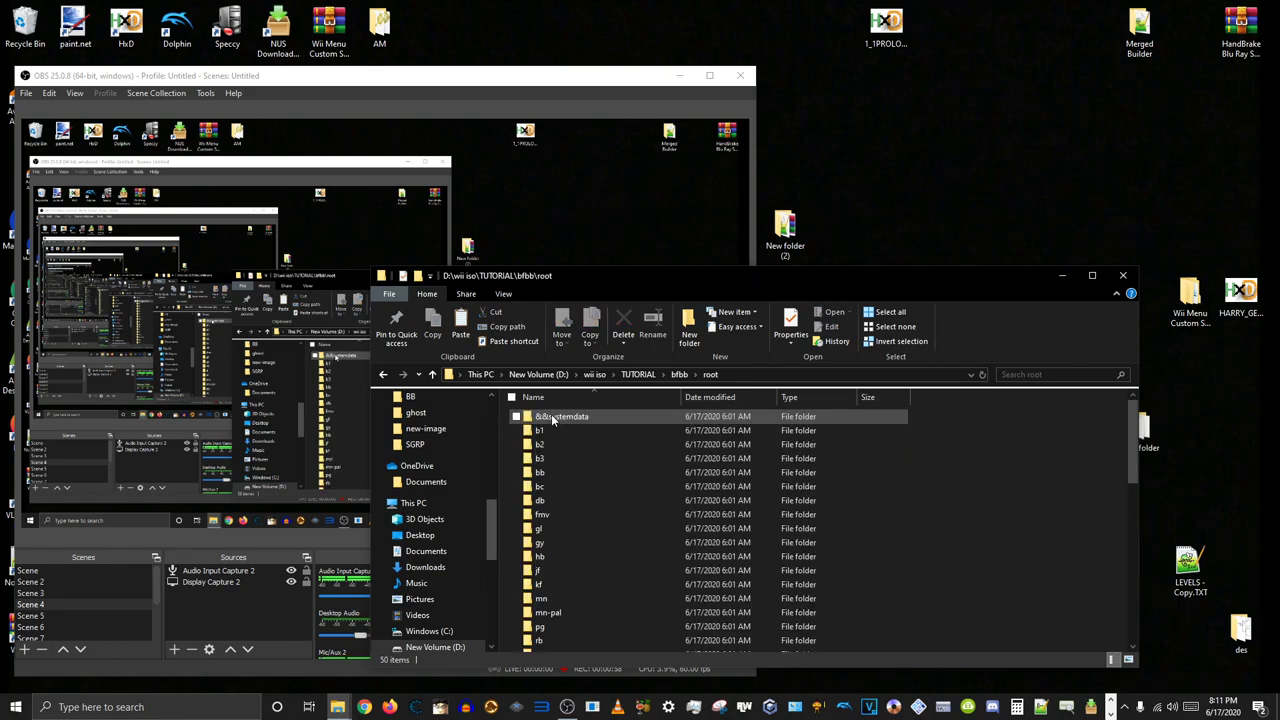
pyautogui.doubleClick(545, 570)
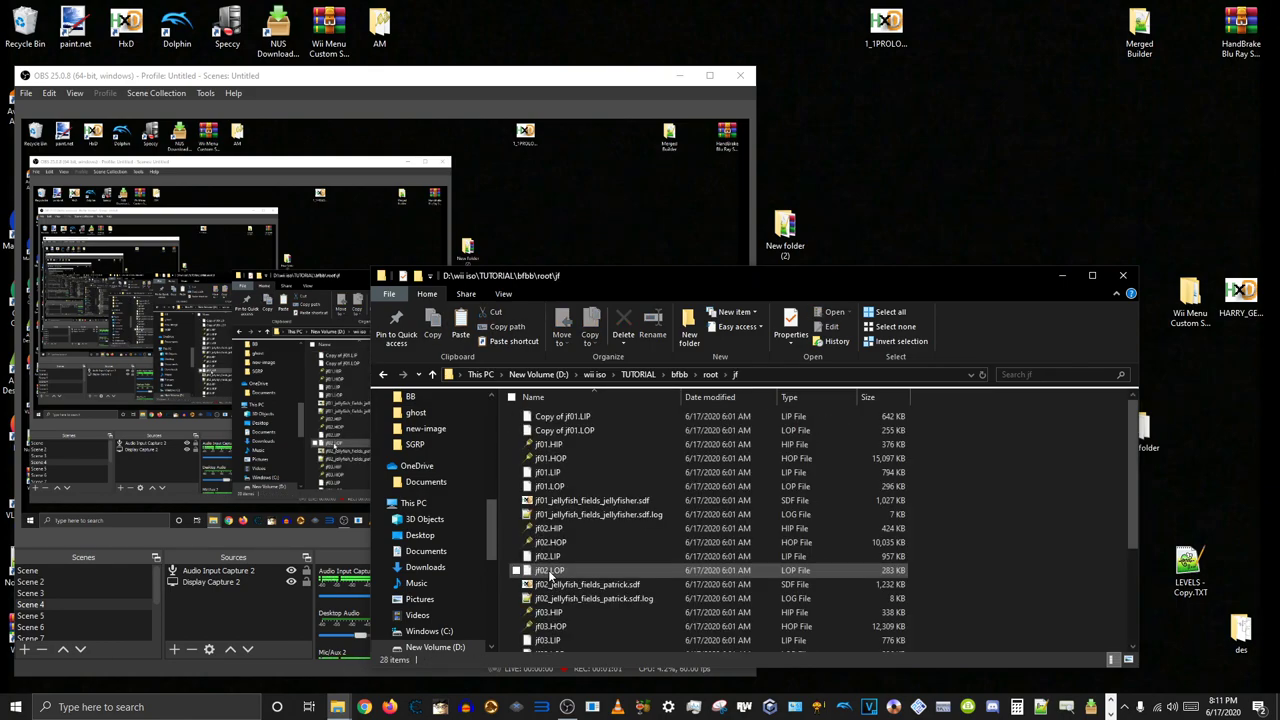
pyautogui.doubleClick(588, 459)
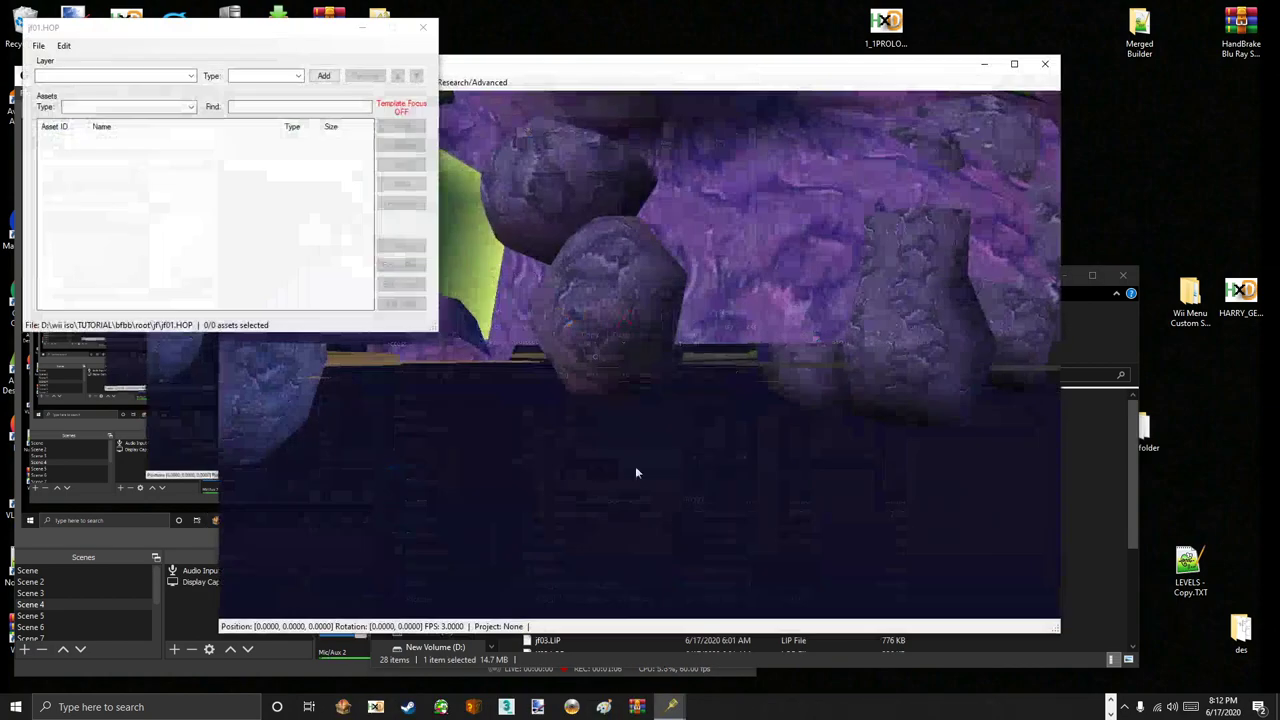
# - Open jf01.HIP as well, then select the jellyfish asset on jf01.HOP's Layer 03: BSP
pyautogui.click(1118, 473)
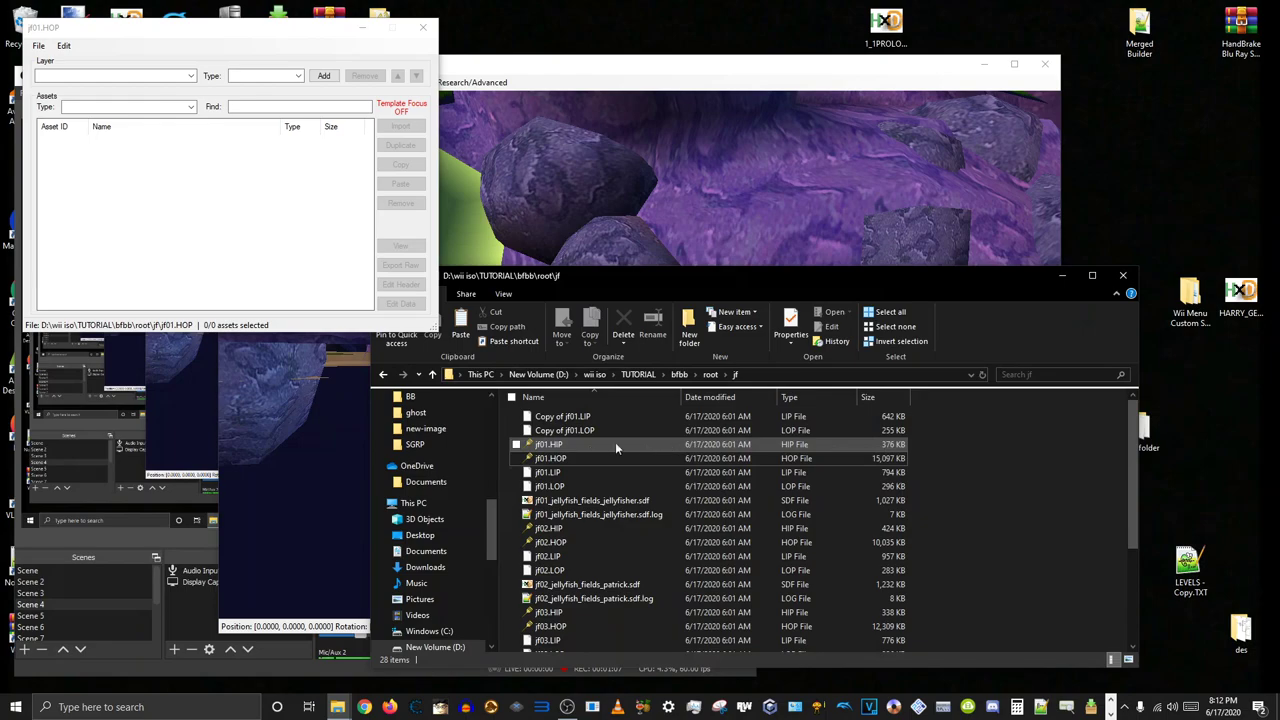
pyautogui.click(549, 446)
pyautogui.press('Return')
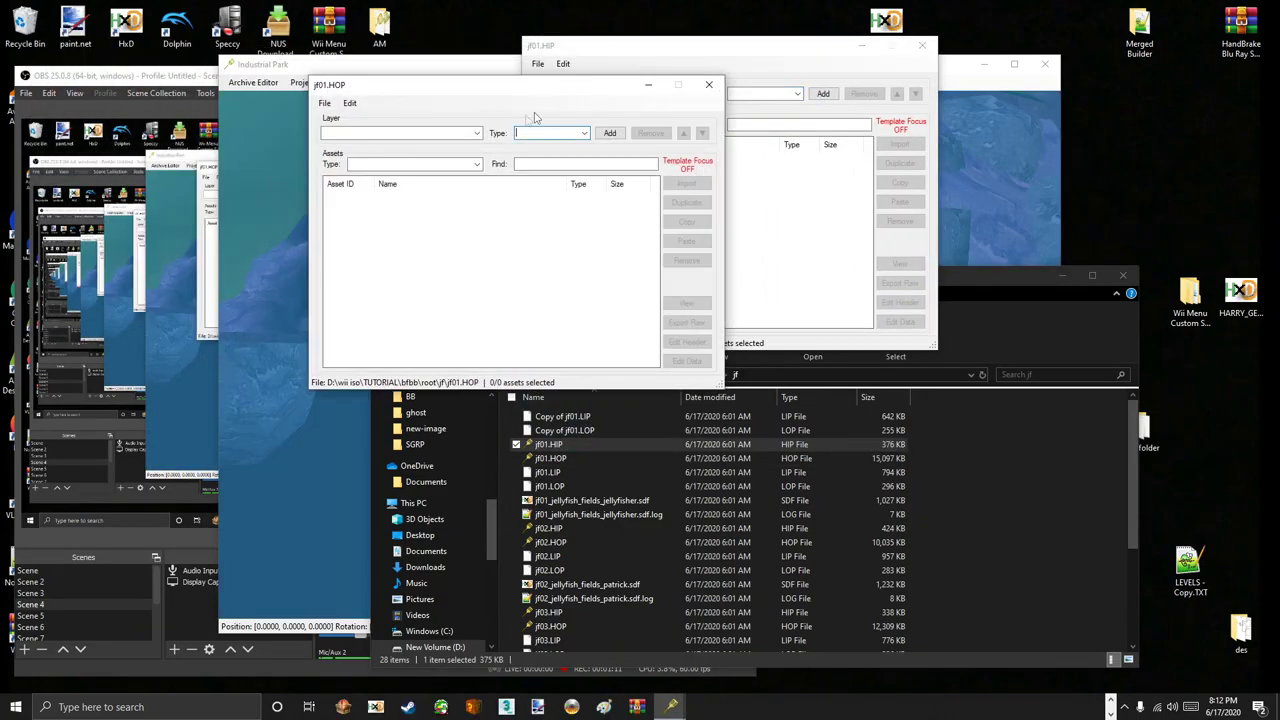
pyautogui.click(477, 133)
pyautogui.click(430, 171)
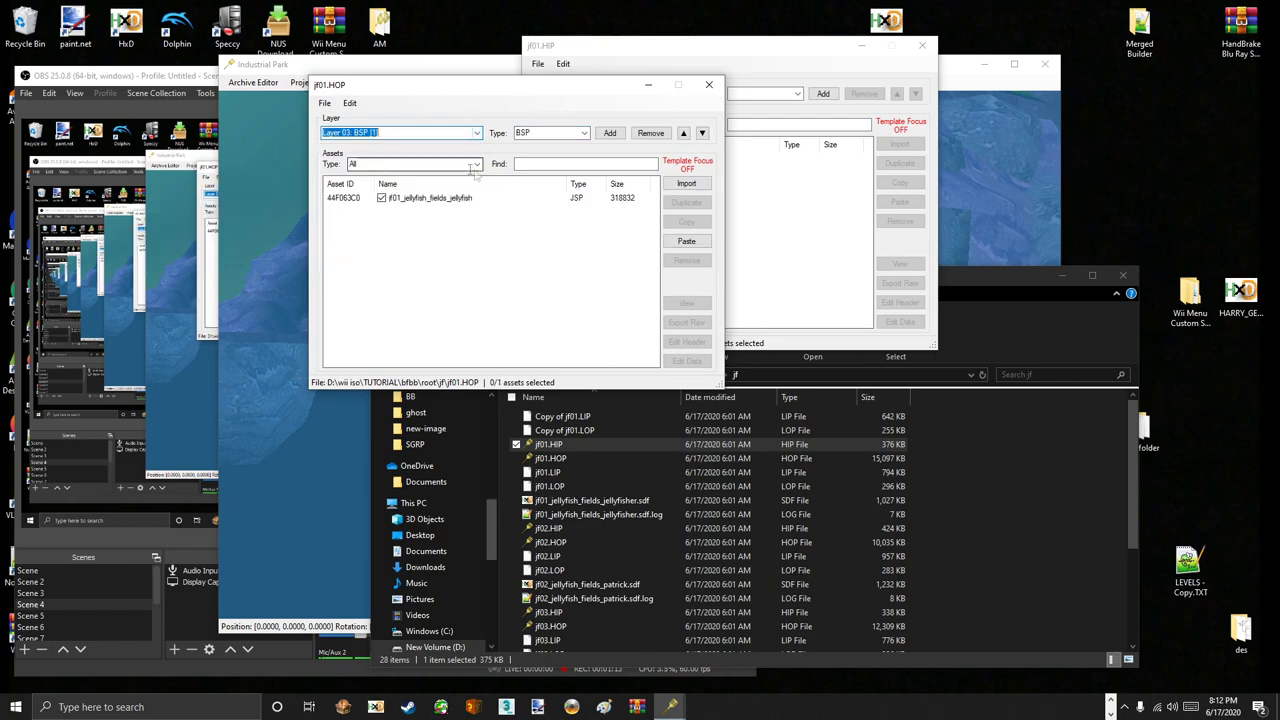
pyautogui.click(430, 198)
pyautogui.click(453, 199)
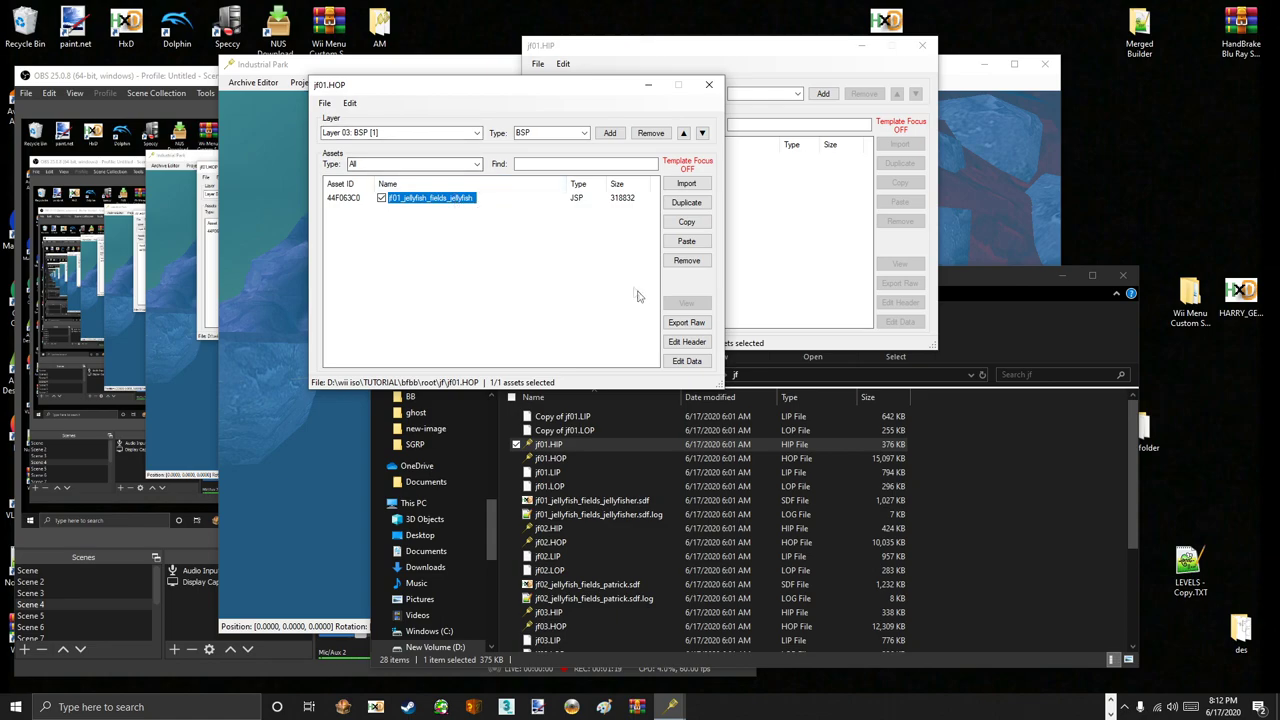
# - Export that asset raw into a newly created 'New folder' inside TUTORIAL
pyautogui.click(686, 322)
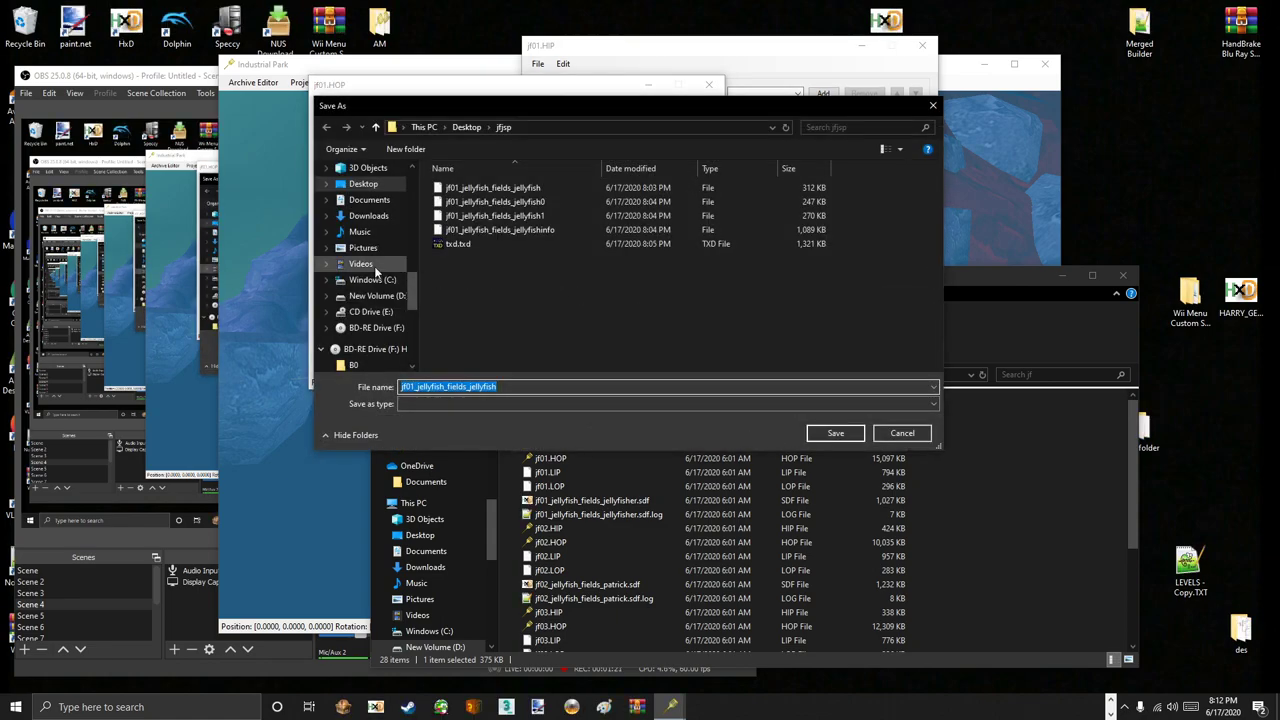
pyautogui.scroll(6, 375, 268)
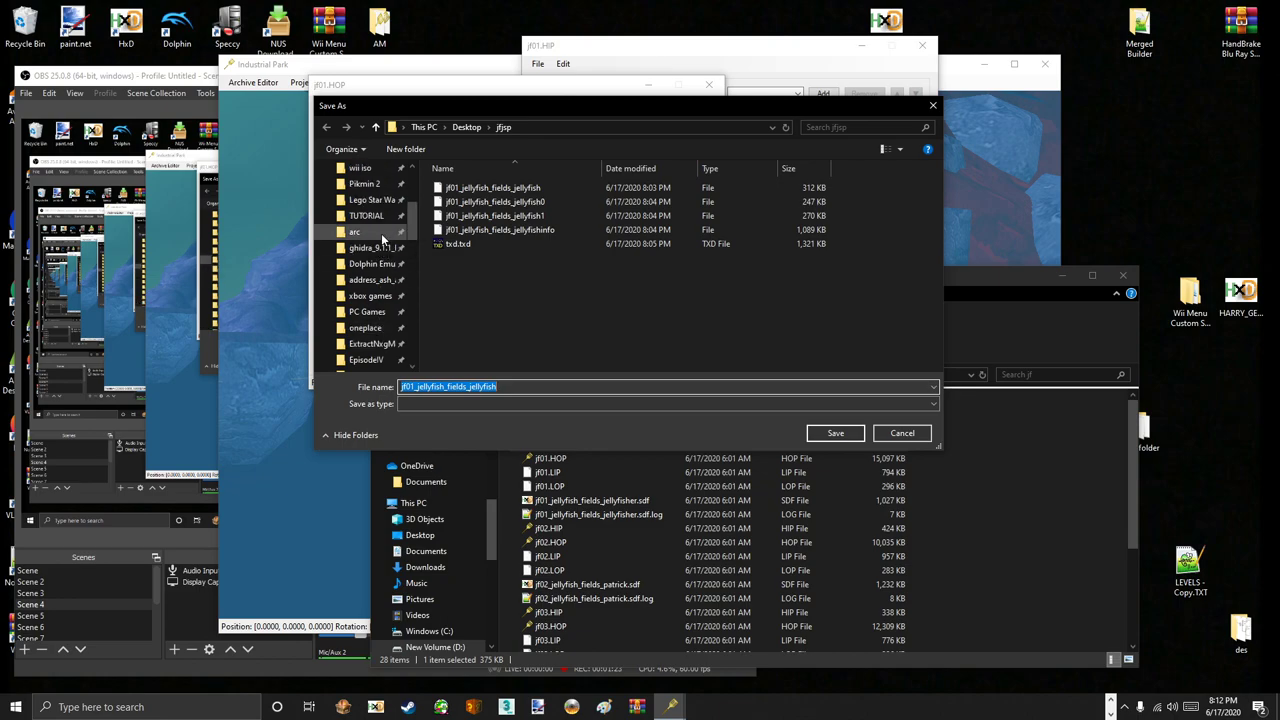
pyautogui.click(366, 216)
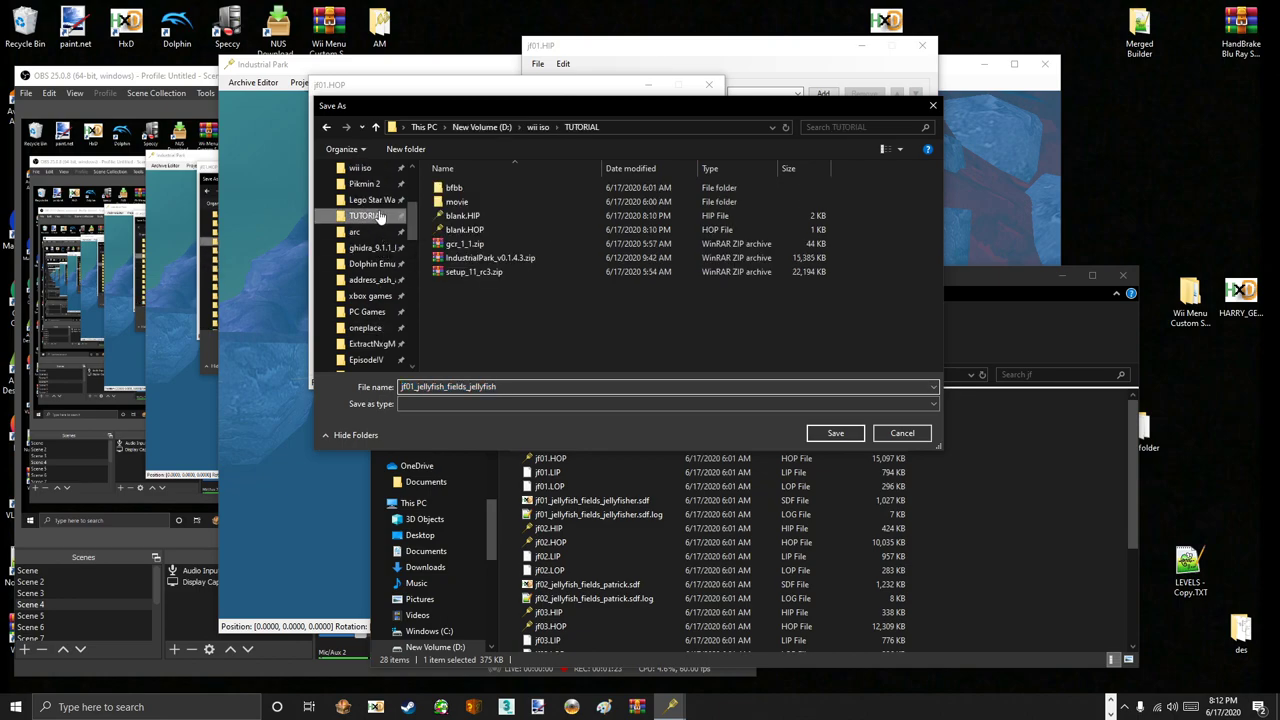
pyautogui.rightClick(500, 326)
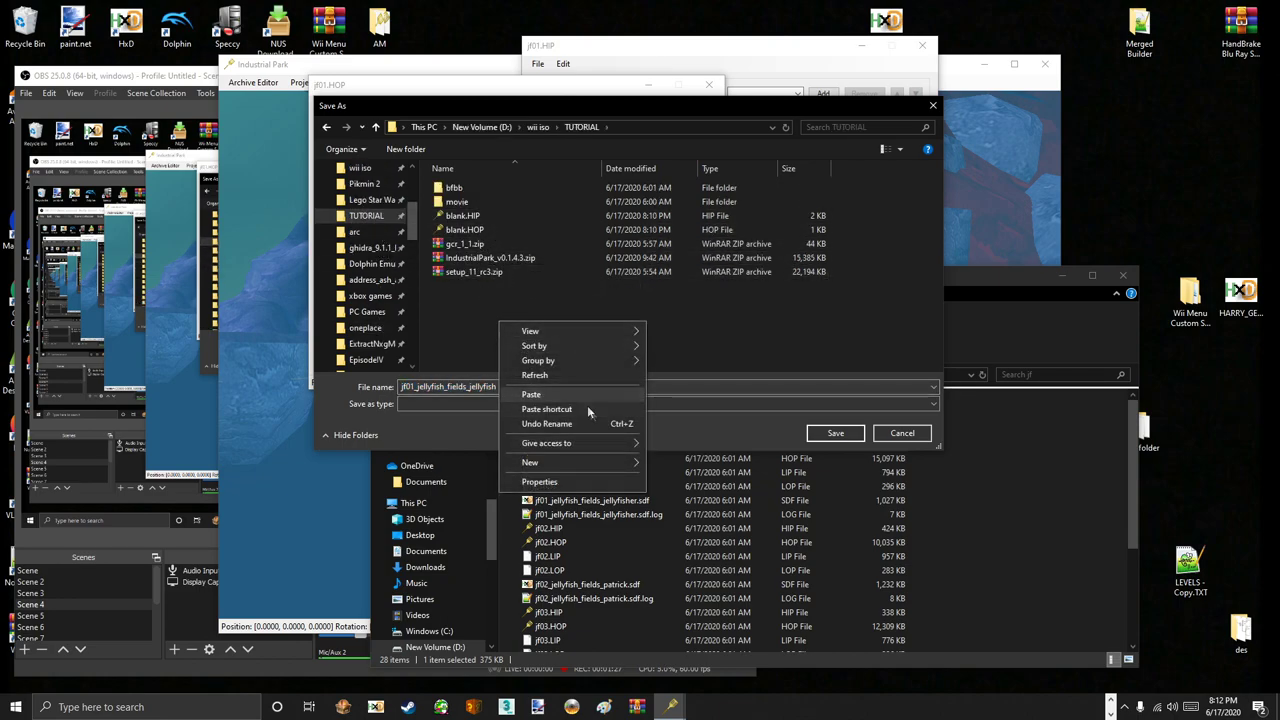
pyautogui.moveTo(576, 460)
pyautogui.click(655, 462)
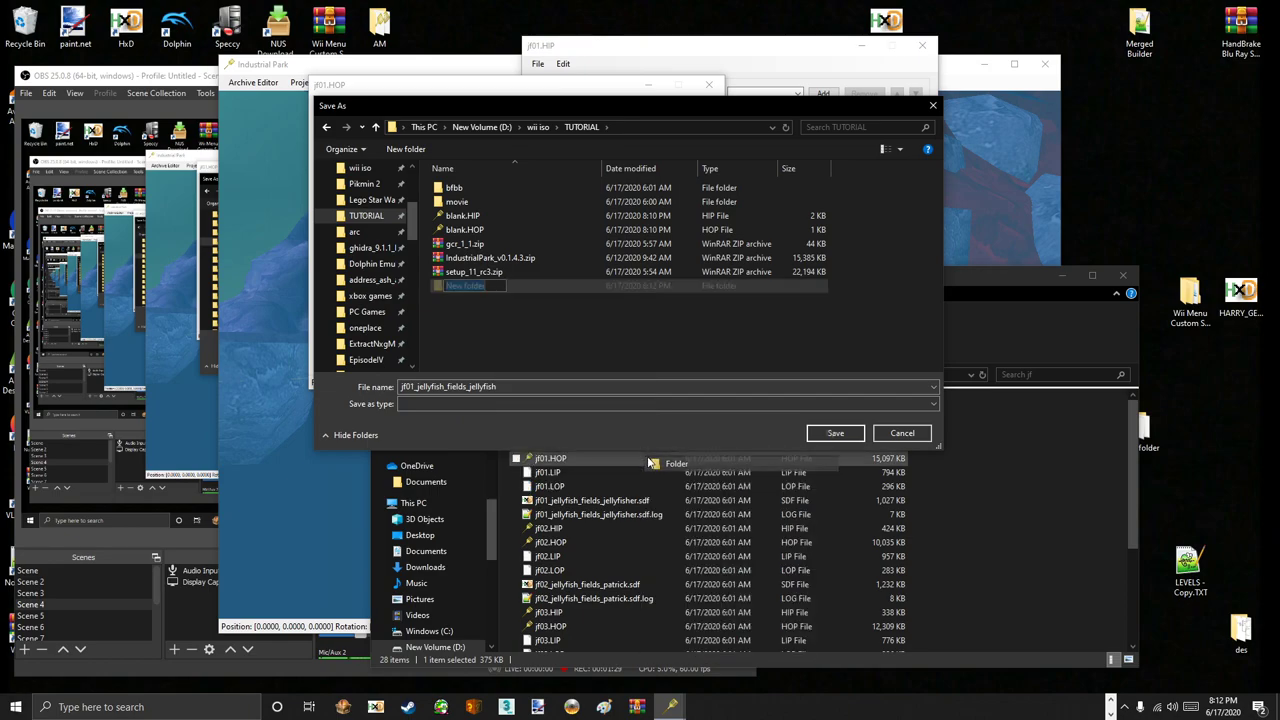
pyautogui.press('Return')
pyautogui.doubleClick(532, 217)
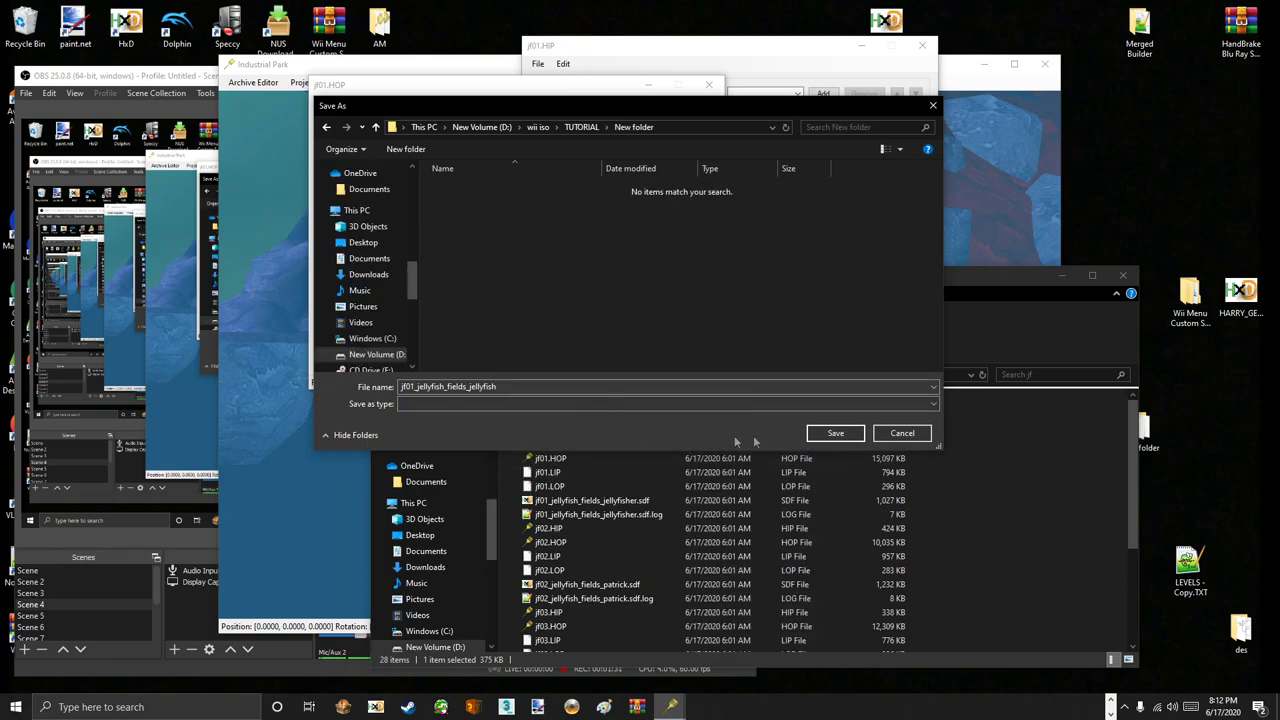
pyautogui.click(835, 433)
# - Export the Layer 04: BSP jellyfish asset raw as jf01_jellyfish_fields_jellyfish0
pyautogui.click(476, 133)
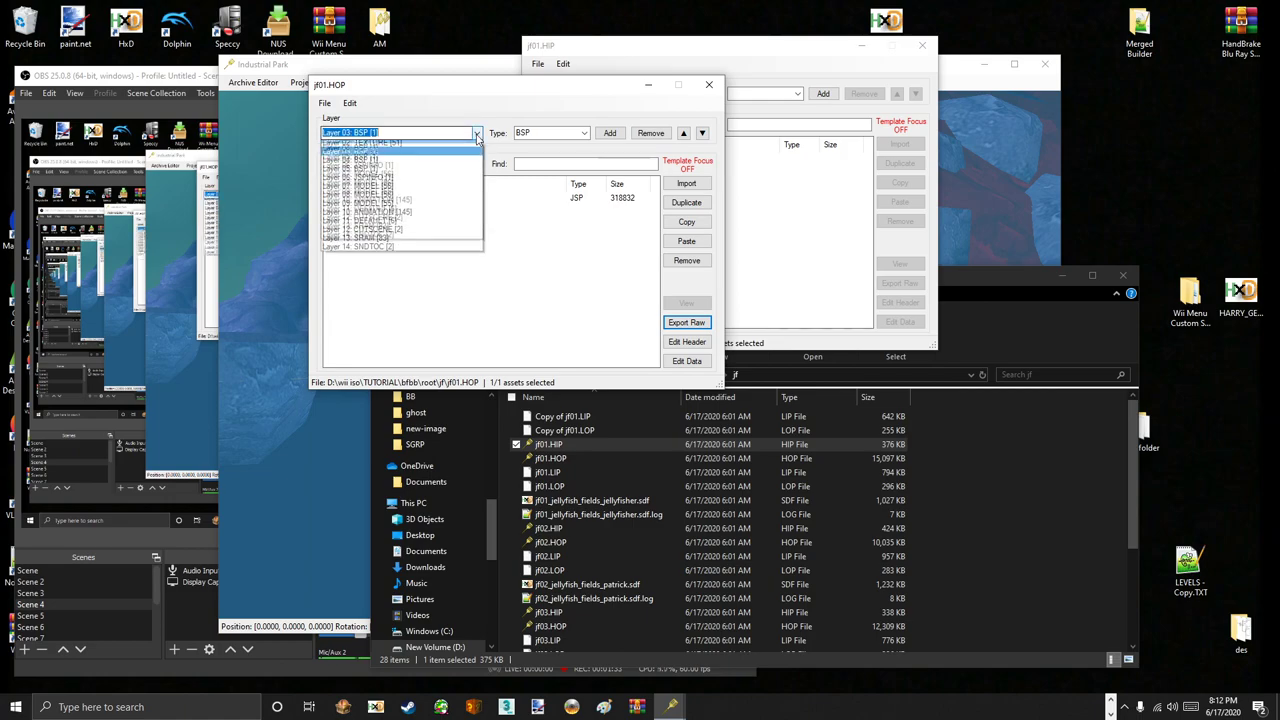
pyautogui.click(360, 159)
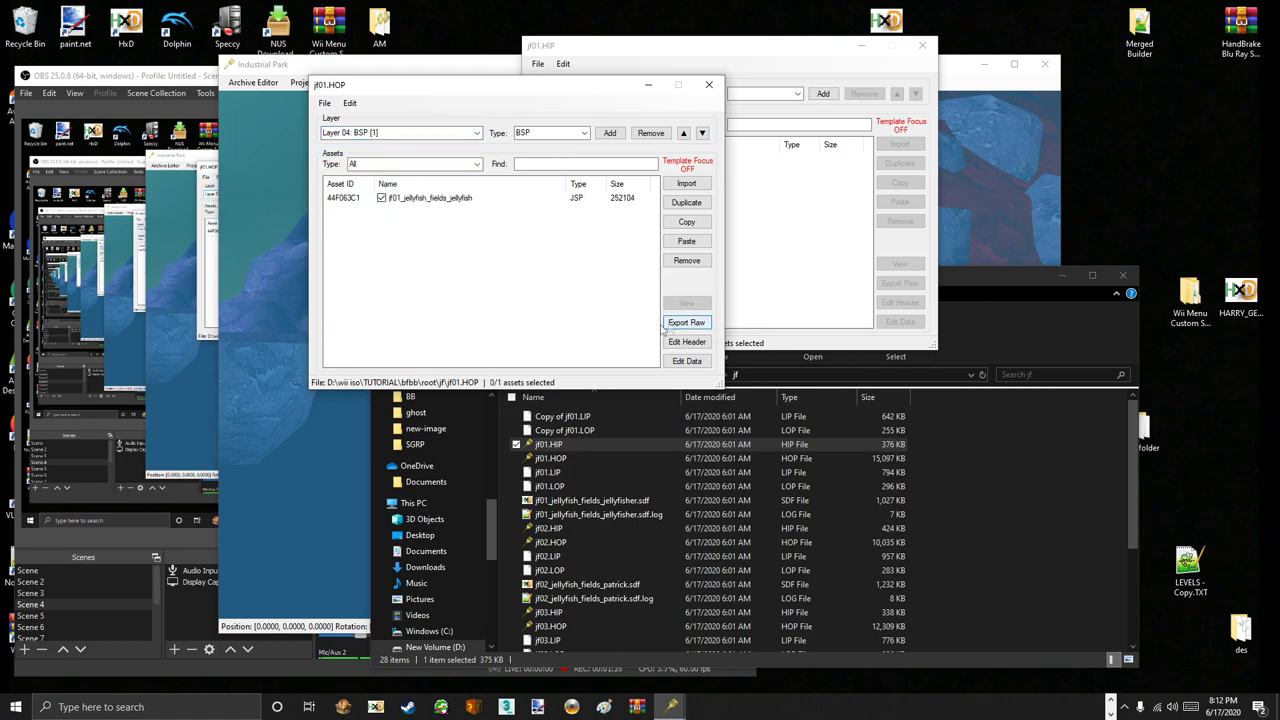
pyautogui.click(458, 200)
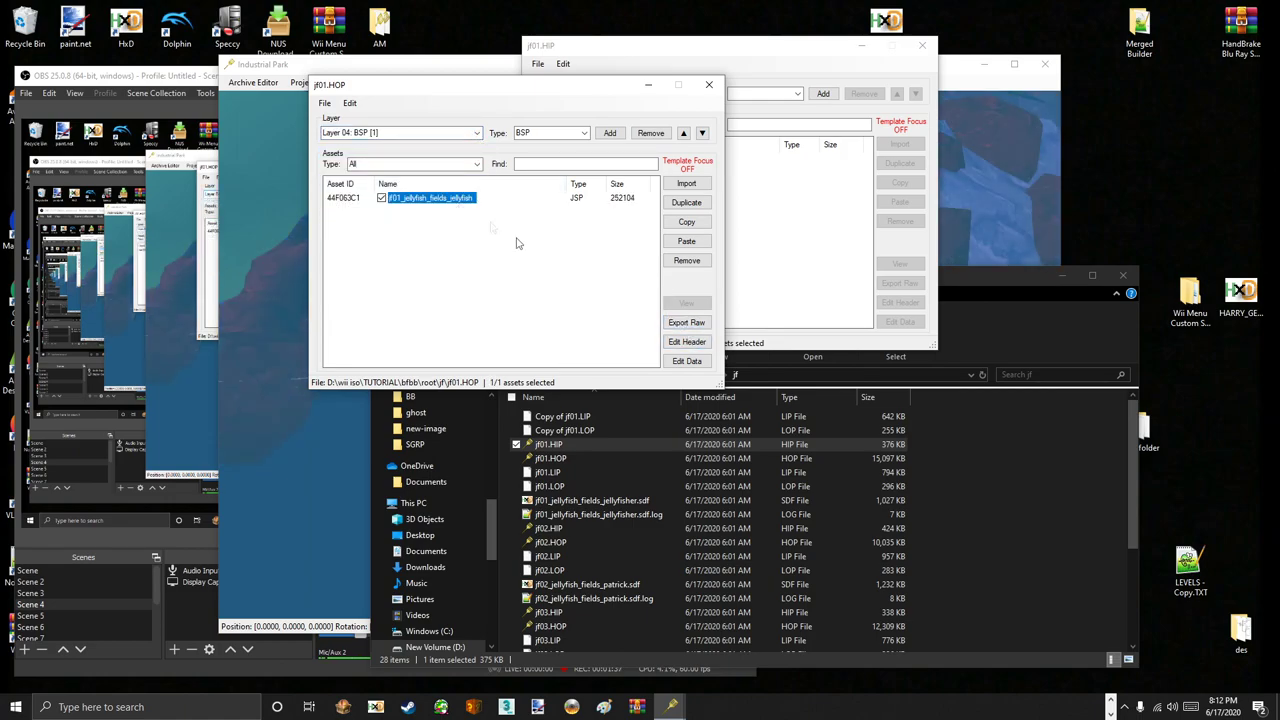
pyautogui.click(686, 322)
pyautogui.click(512, 386)
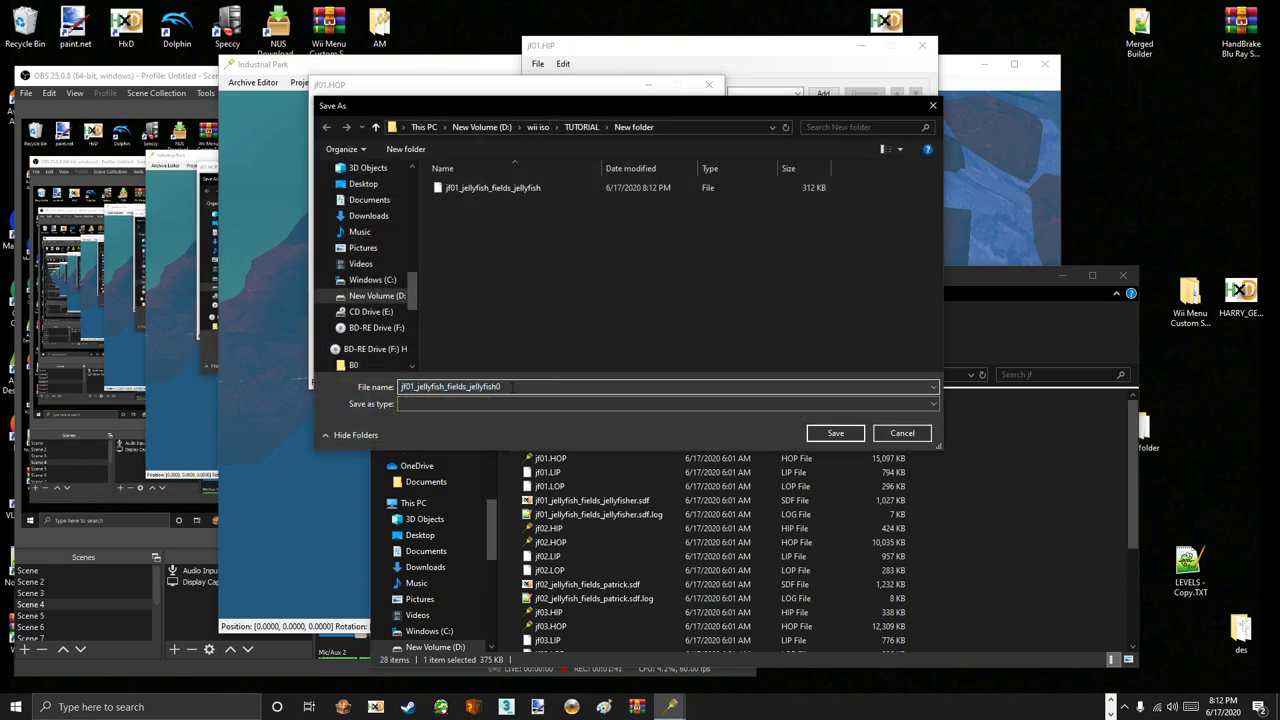
pyautogui.press('Return')
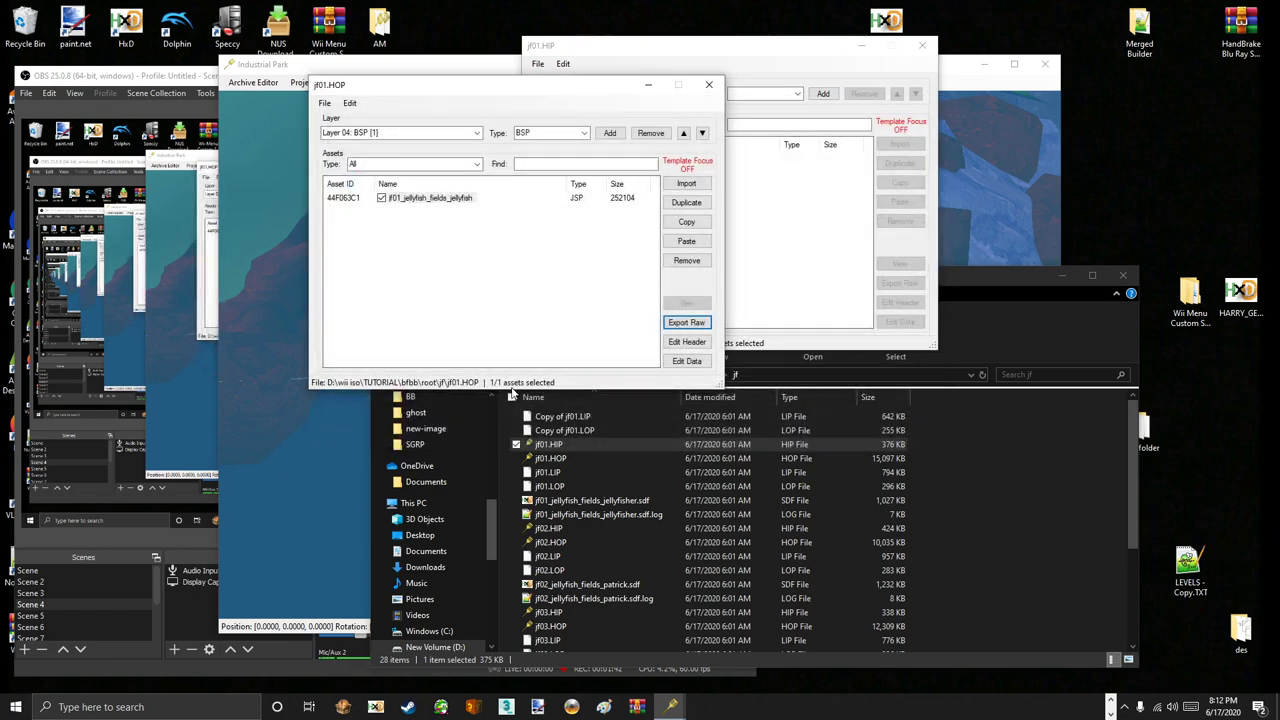
# - Export the Layer 05: BSP jellyfish asset raw as jf01_jellyfish_fields_jellyfish1
pyautogui.click(464, 132)
pyautogui.click(430, 196)
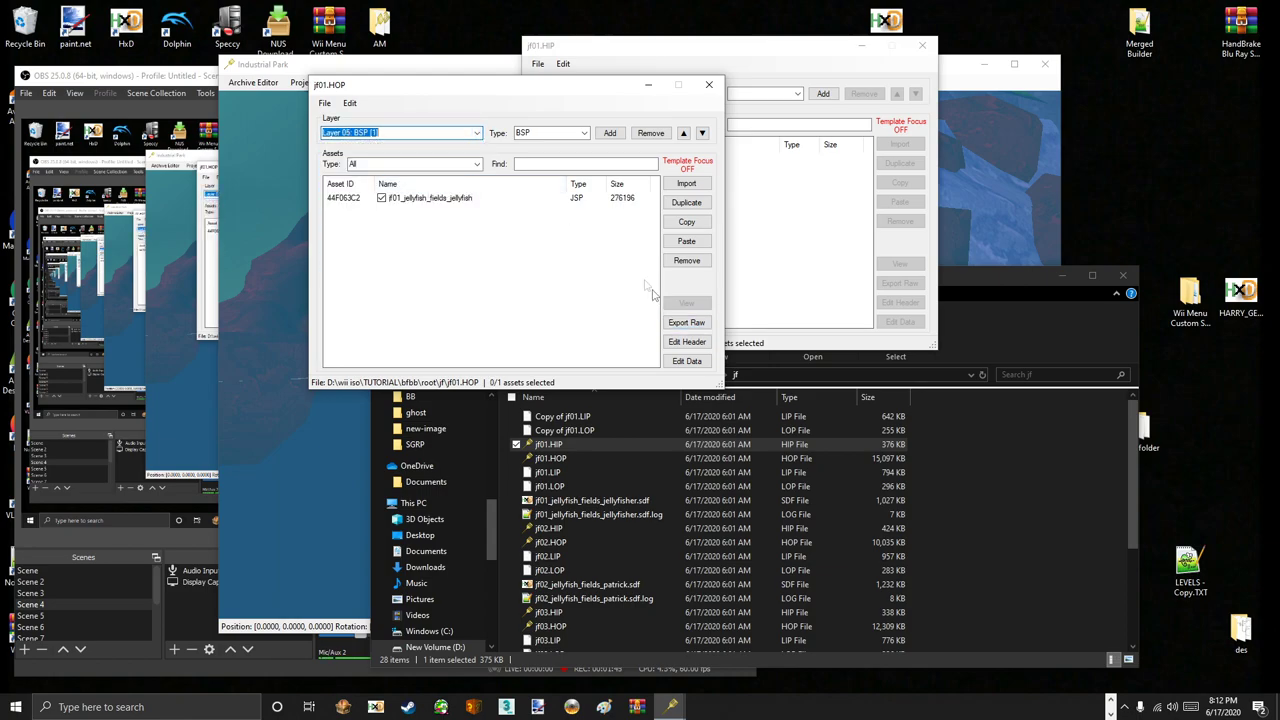
pyautogui.click(466, 200)
pyautogui.click(686, 322)
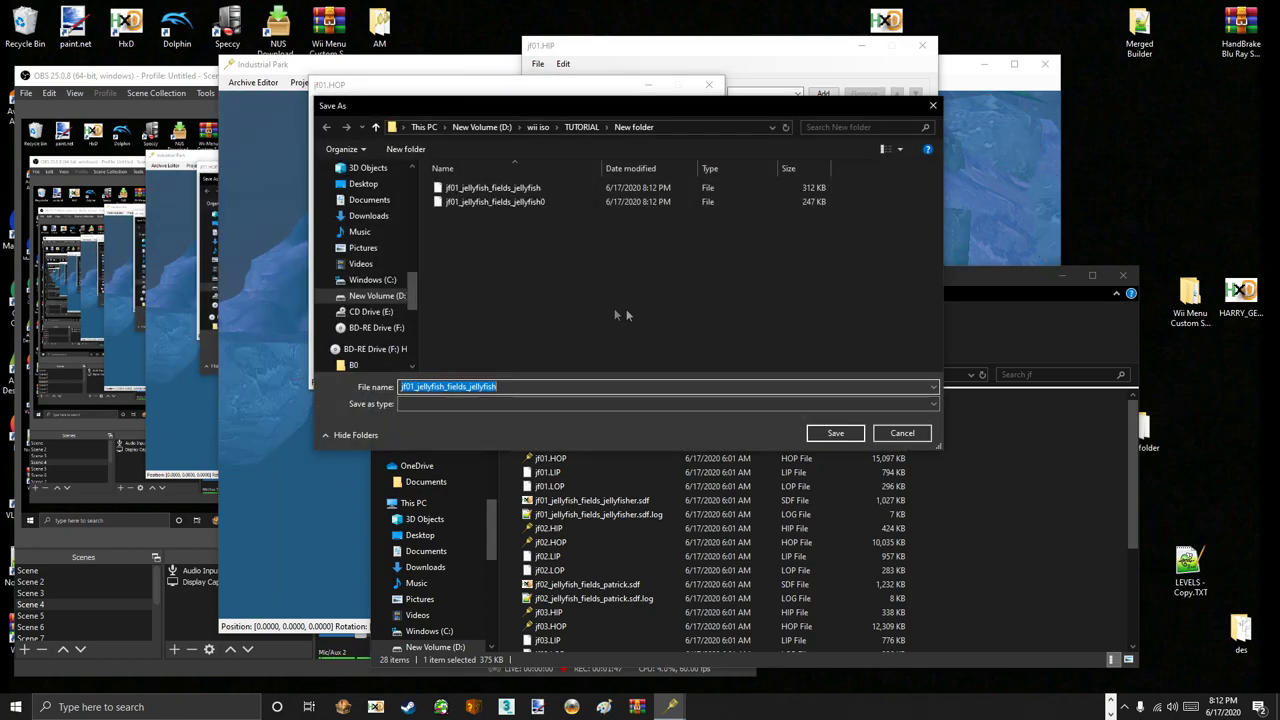
pyautogui.click(530, 386)
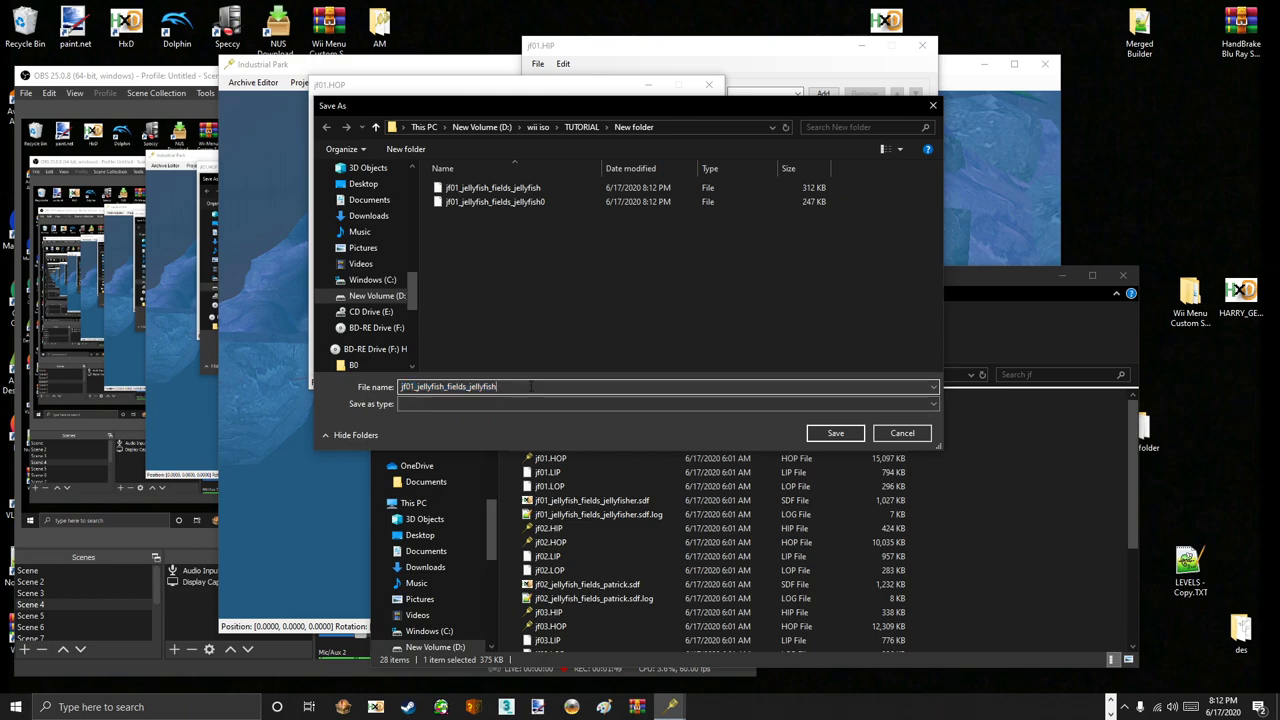
pyautogui.write('1')
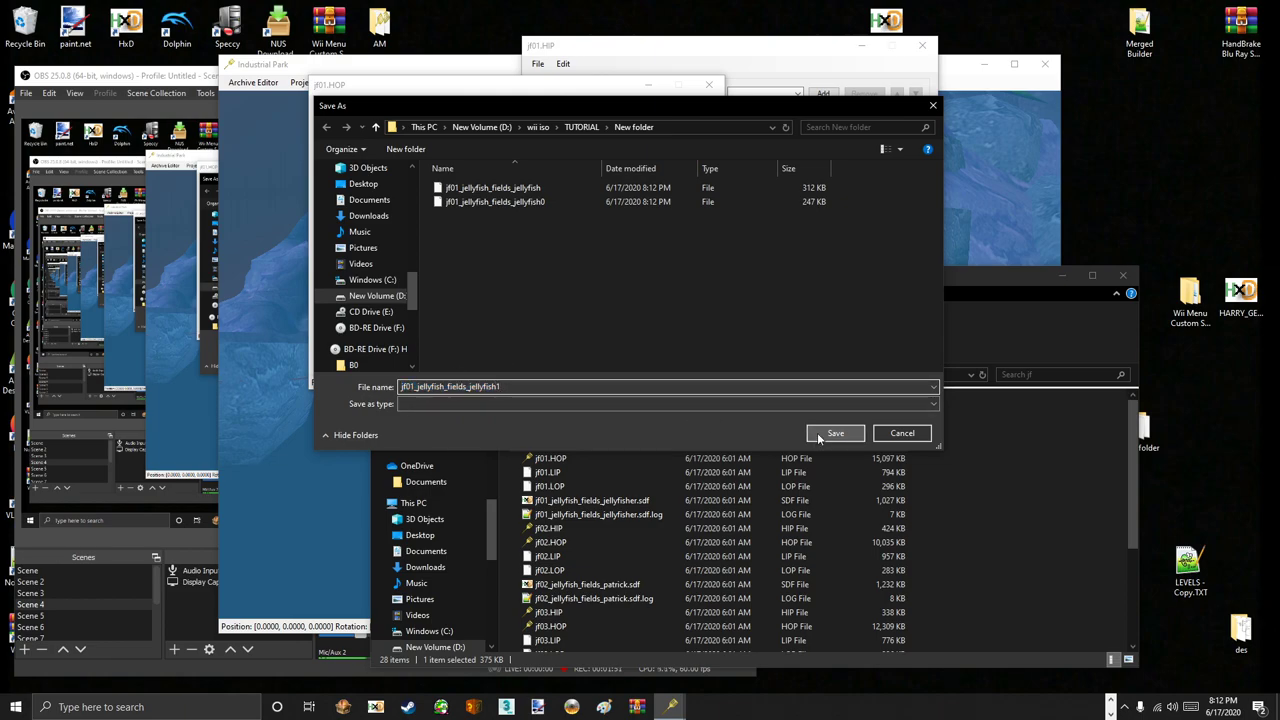
pyautogui.click(834, 433)
# - Export the Layer 06: JSPINFO asset raw as jf01_jellyfish_fields_jellyfishinfo
pyautogui.click(477, 132)
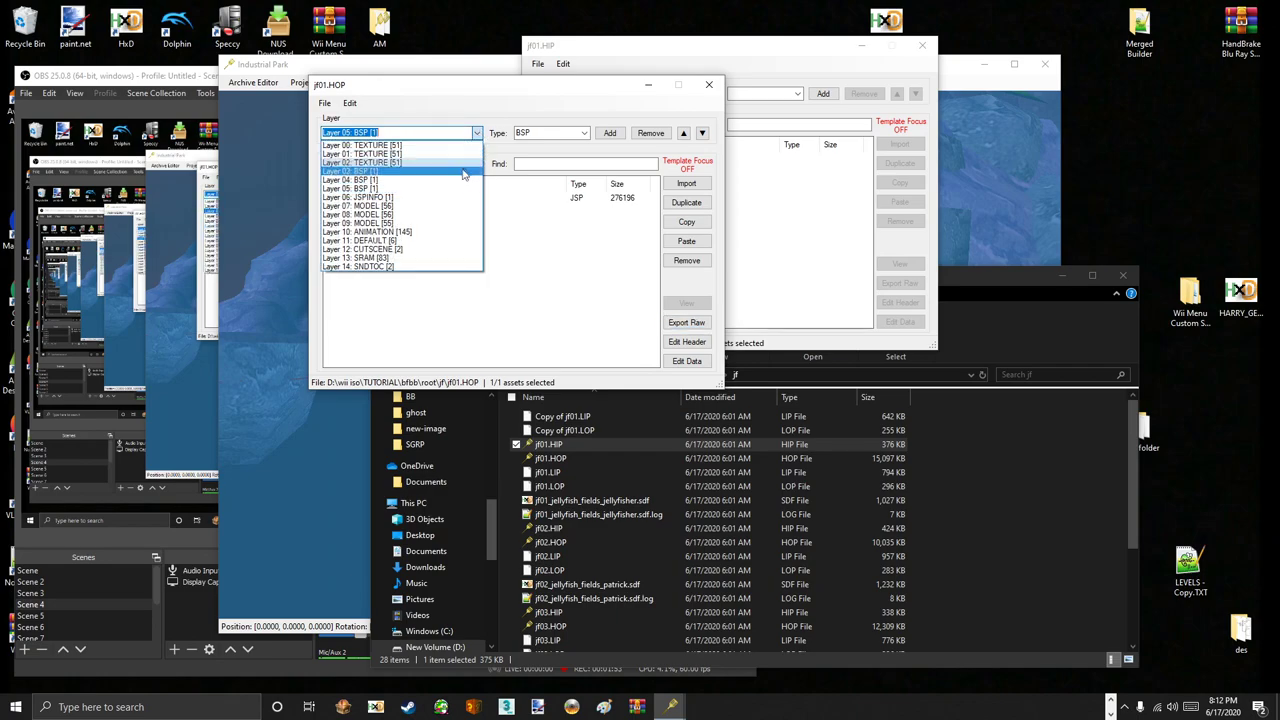
pyautogui.click(449, 199)
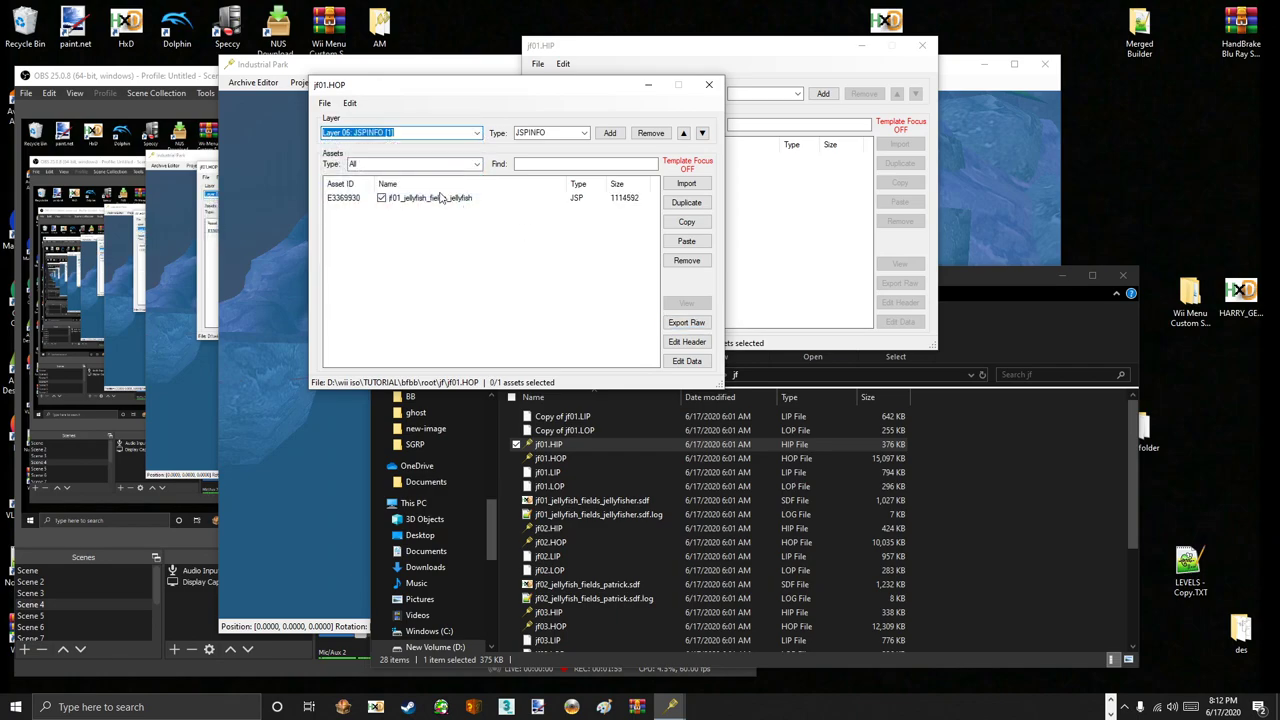
pyautogui.click(440, 198)
pyautogui.click(686, 322)
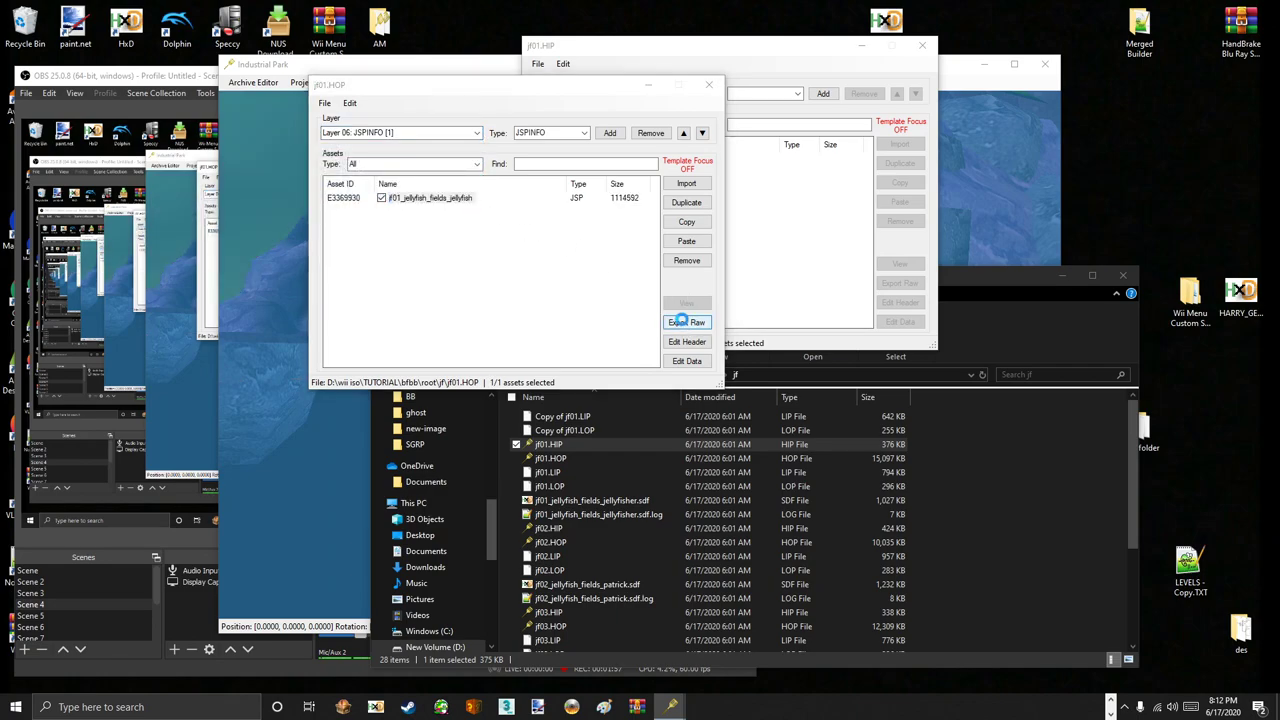
pyautogui.click(562, 386)
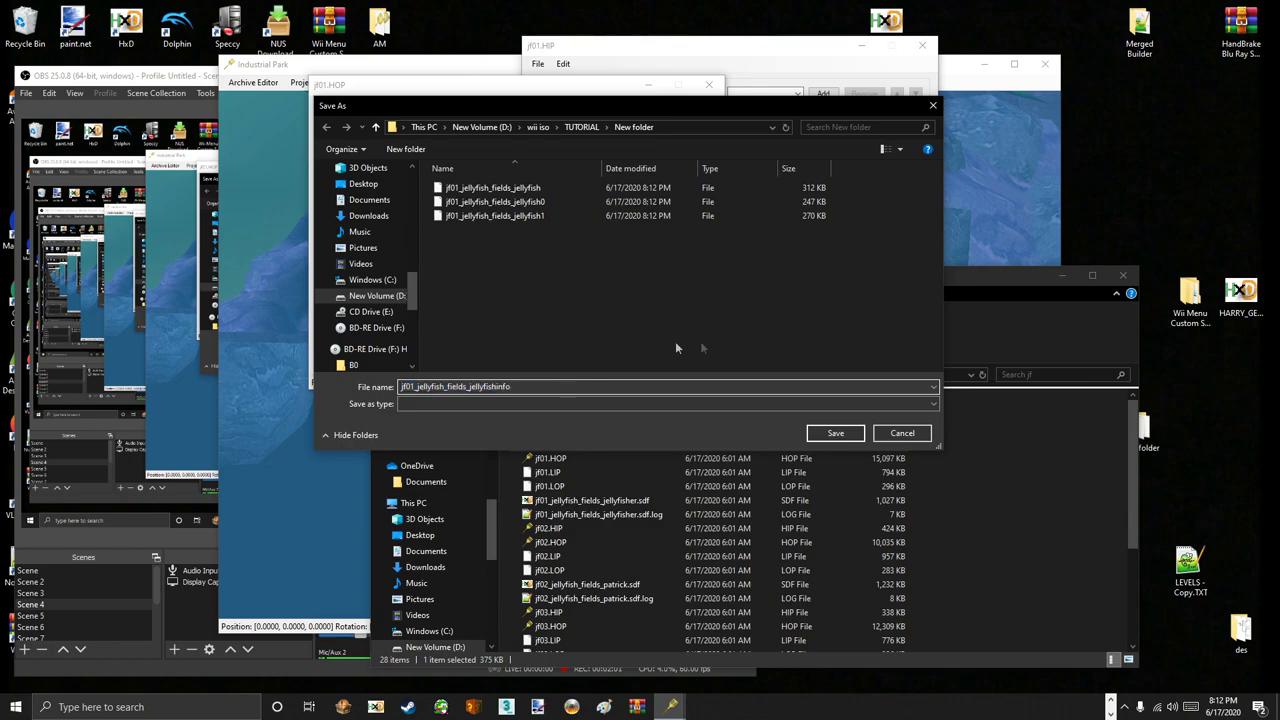
pyautogui.write('info')
pyautogui.click(845, 434)
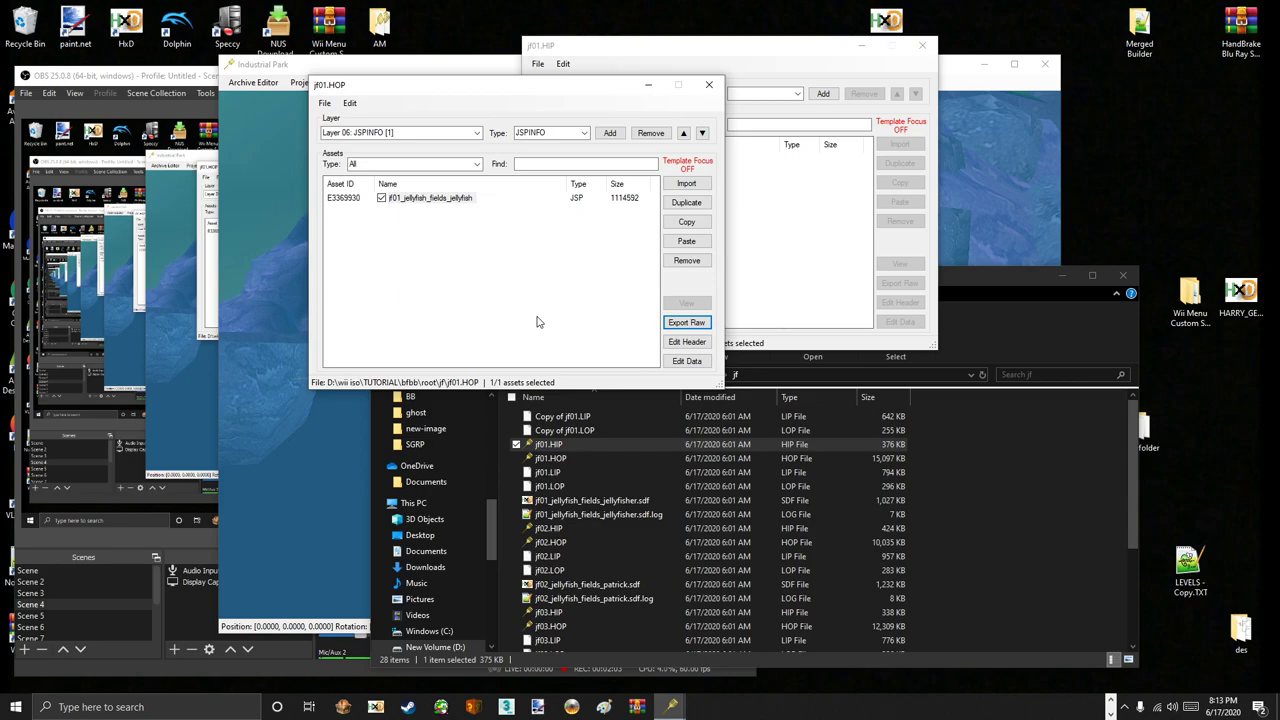
# - Save jf01.HOP's textures via TXD Archive > Export (RW3) as 'txd'
pyautogui.click(350, 104)
pyautogui.moveTo(410, 268)
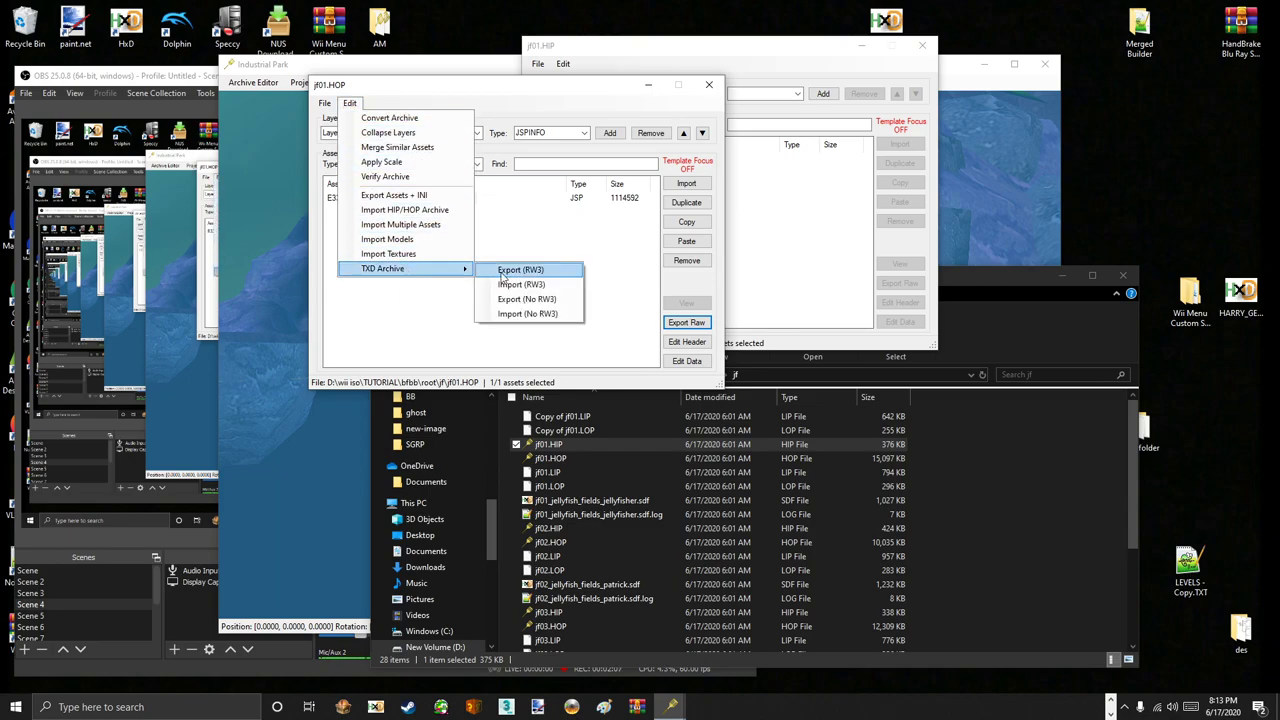
pyautogui.click(505, 270)
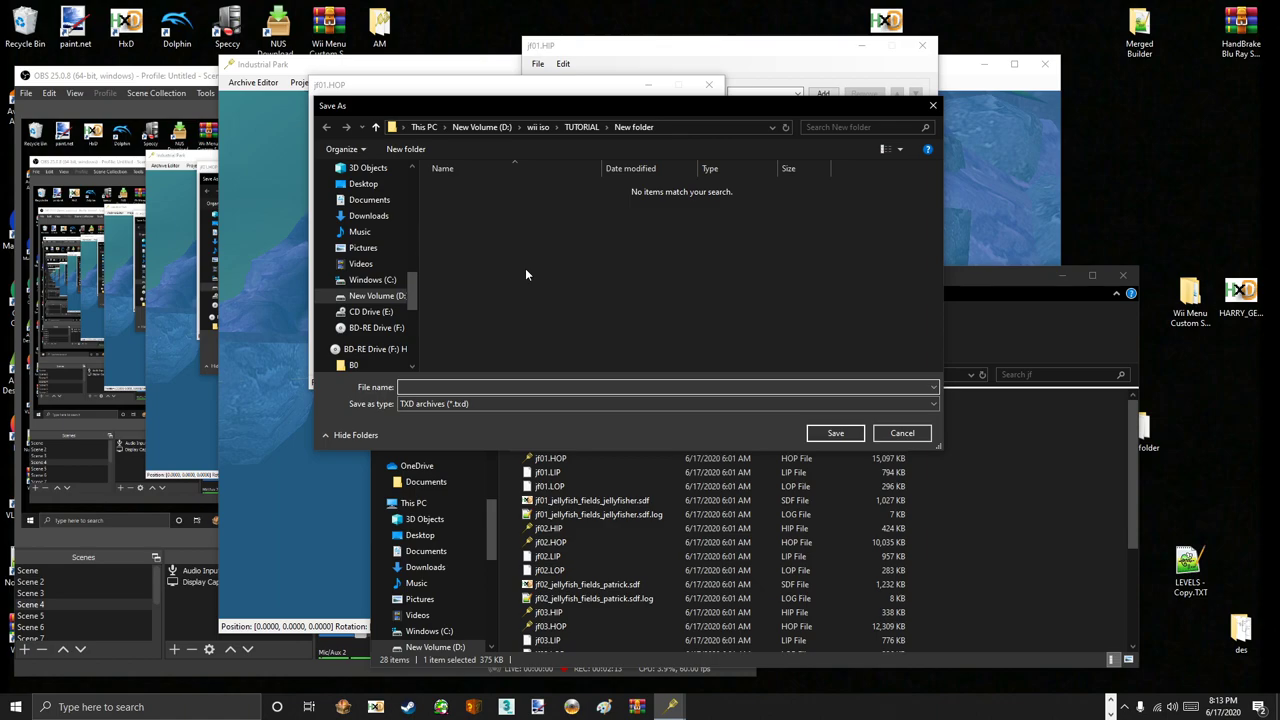
pyautogui.write('txd')
pyautogui.press('Return')
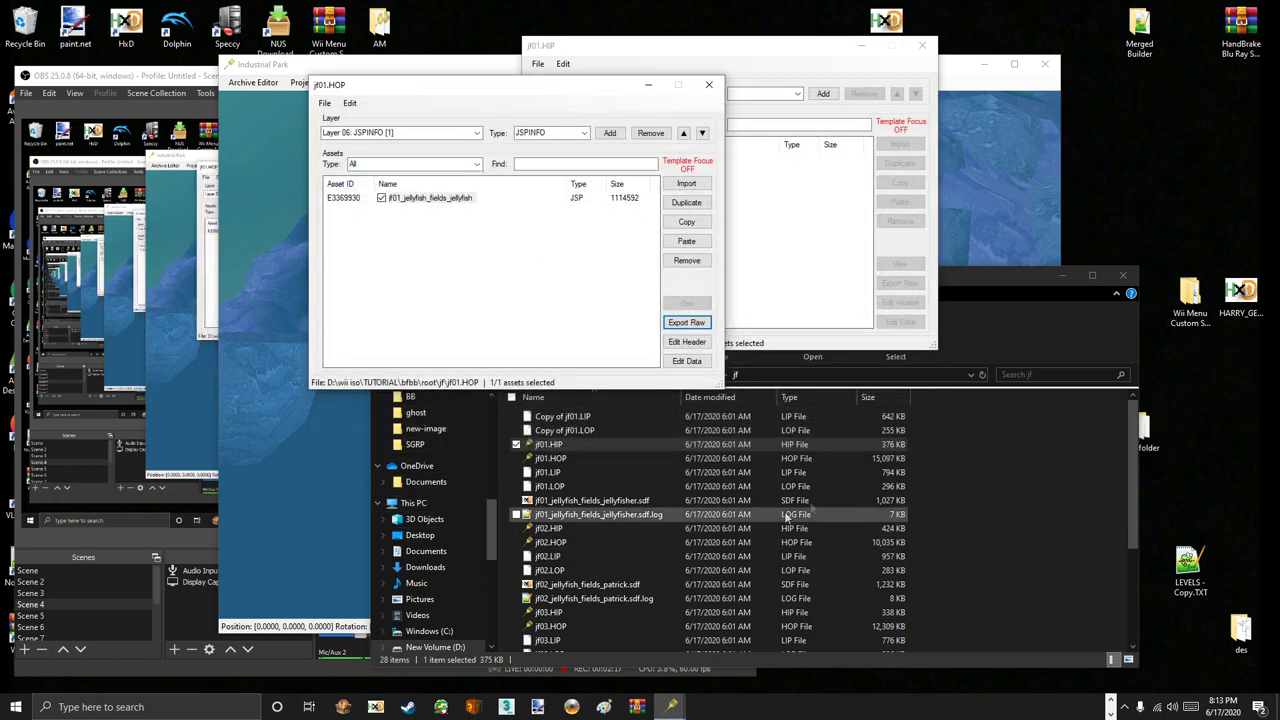
pyautogui.click(516, 444)
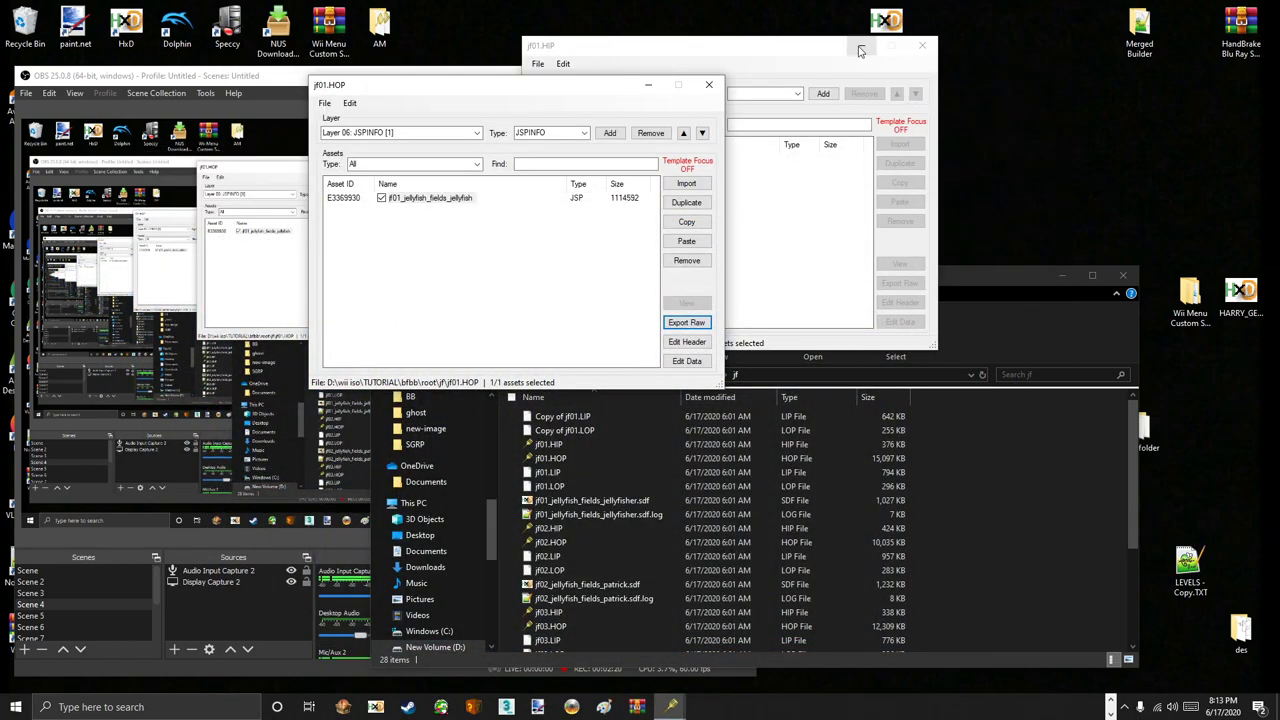
# - Minimize the jf01.HIP and jf01.HOP editor windows and move the file browser
pyautogui.click(860, 50)
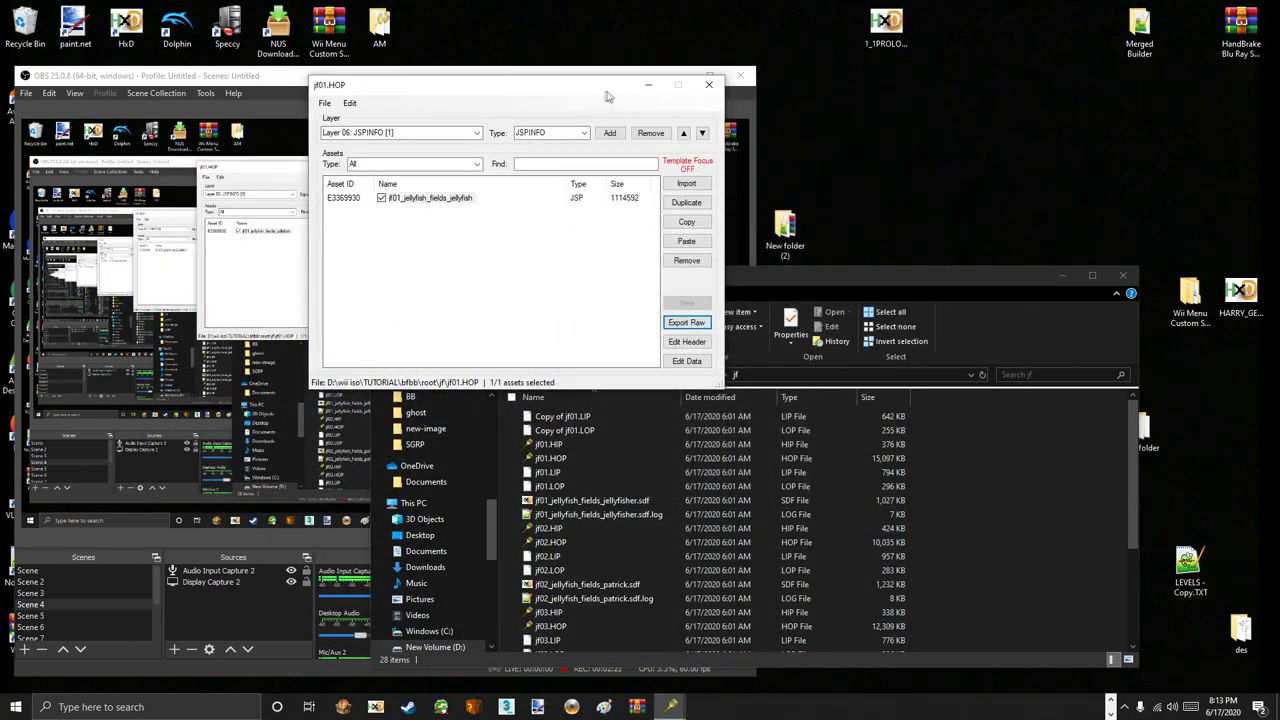
pyautogui.moveTo(606, 95); pyautogui.dragTo(537, 178)
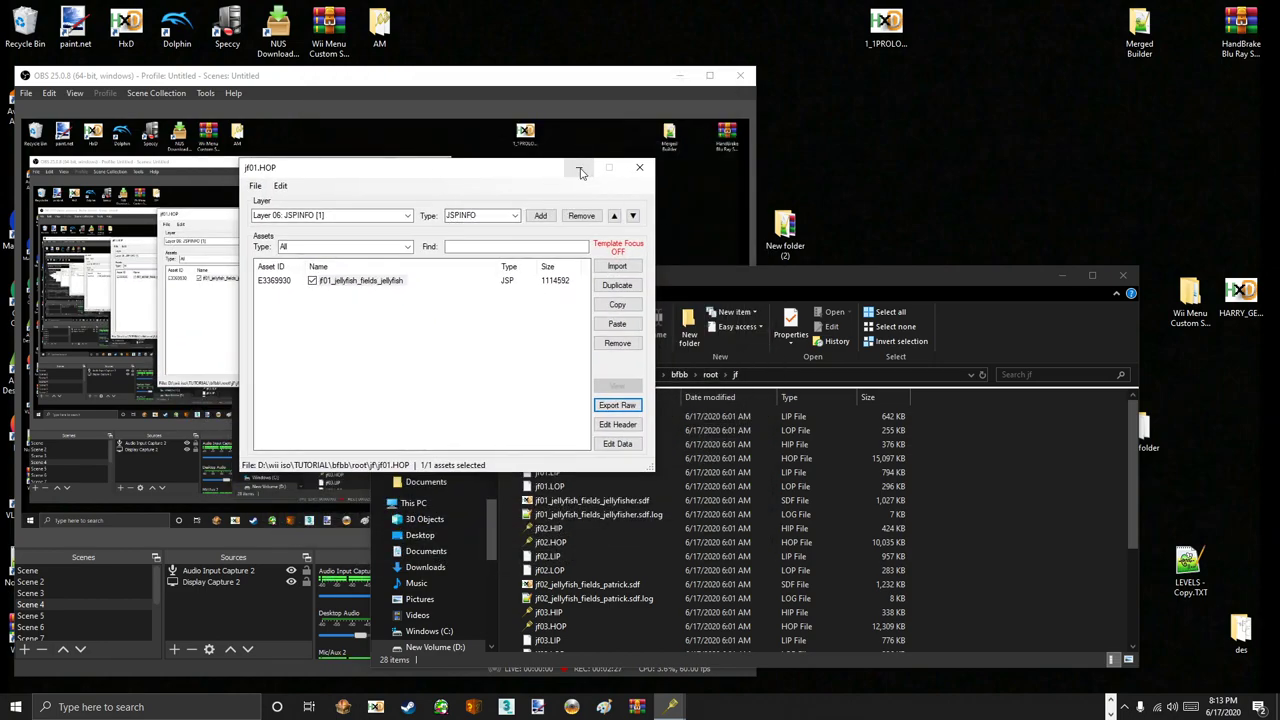
pyautogui.click(580, 168)
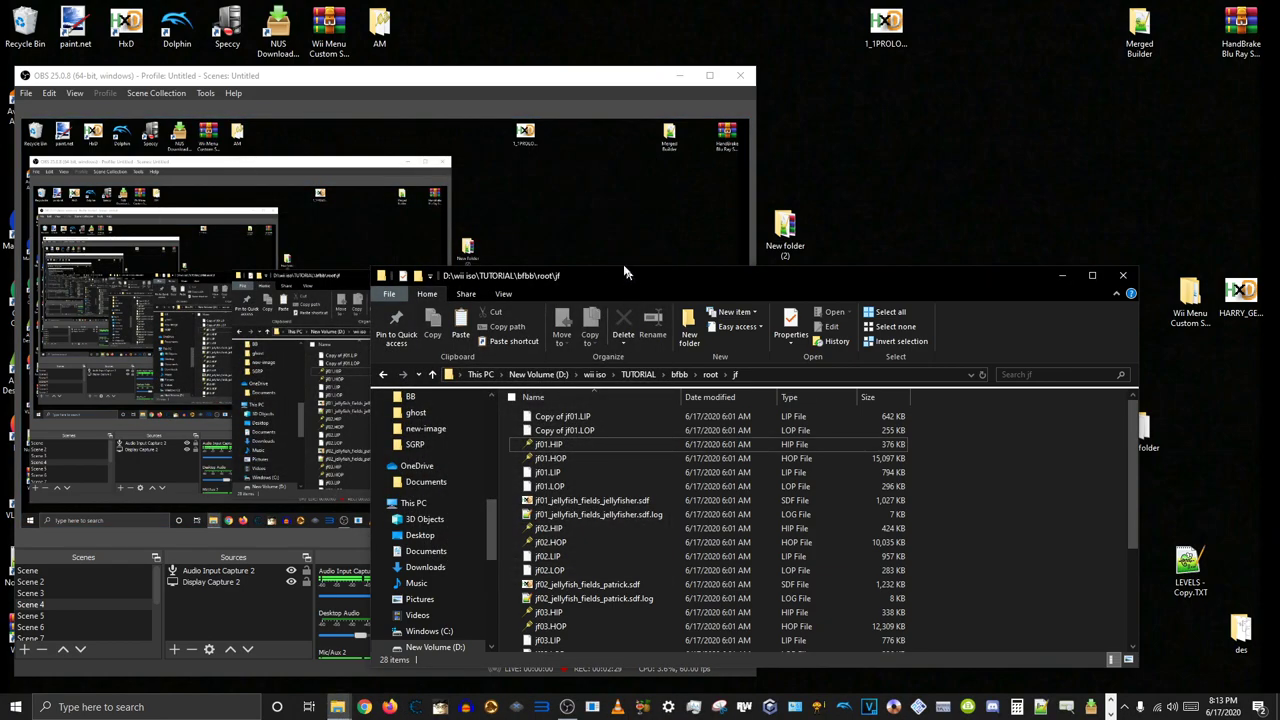
pyautogui.moveTo(625, 274); pyautogui.dragTo(563, 202)
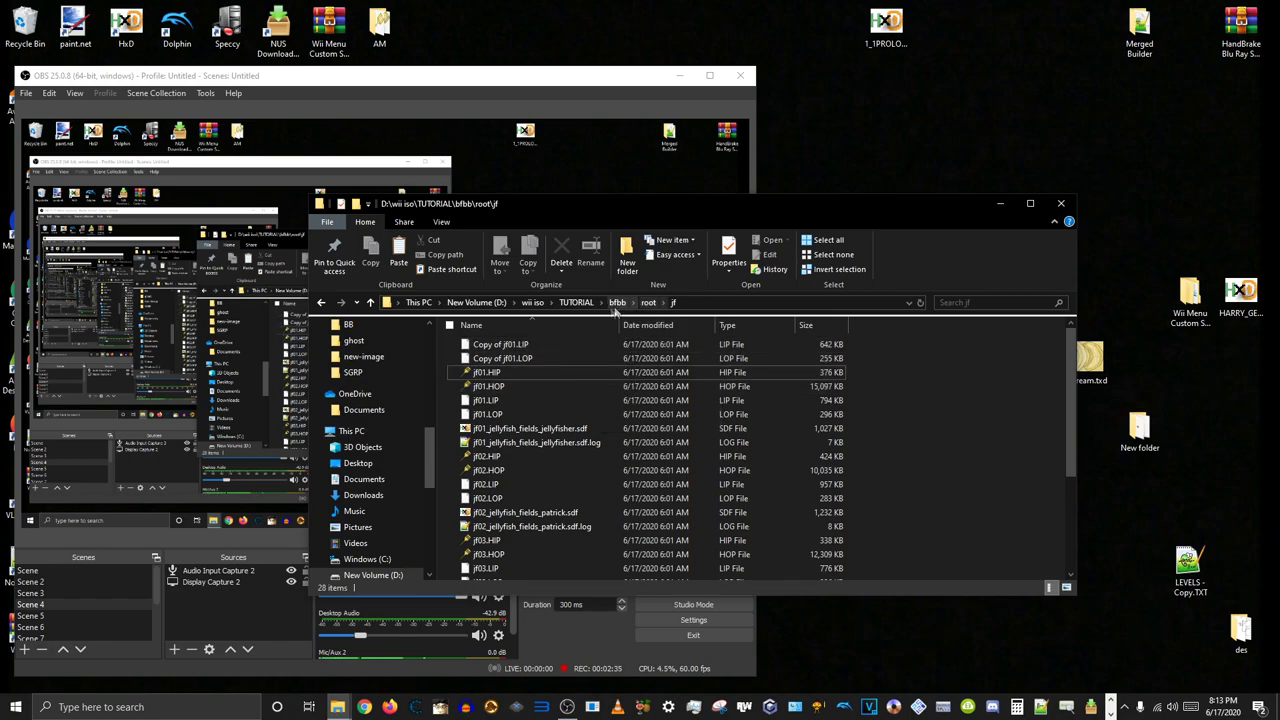
# - Open TUTORIAL's New folder and load txd.txd in Magic.TXD
pyautogui.click(576, 302)
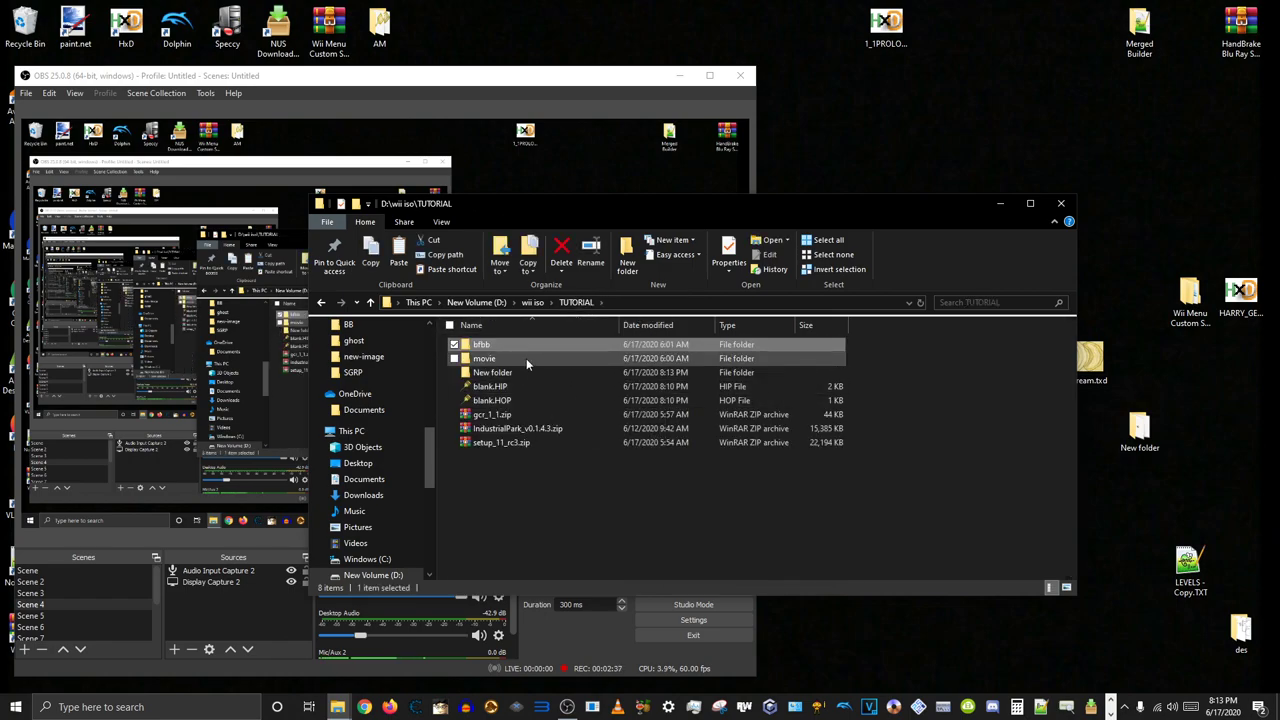
pyautogui.doubleClick(522, 372)
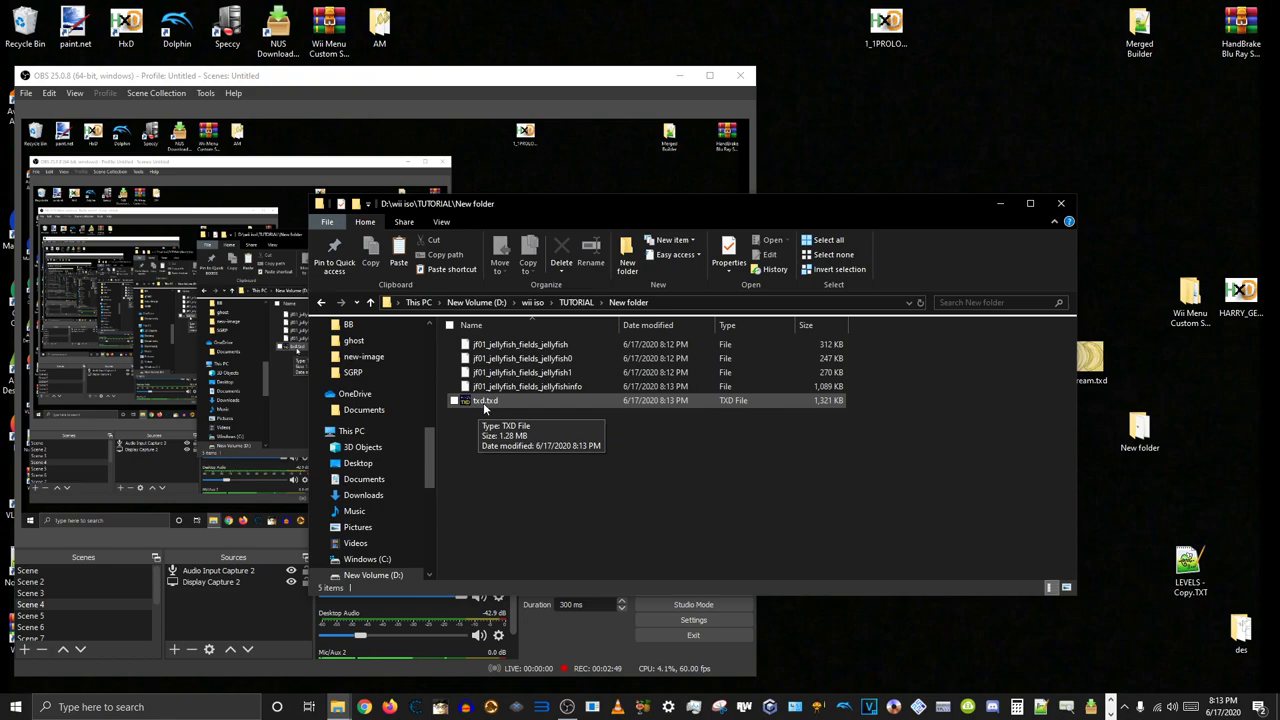
pyautogui.doubleClick(484, 403)
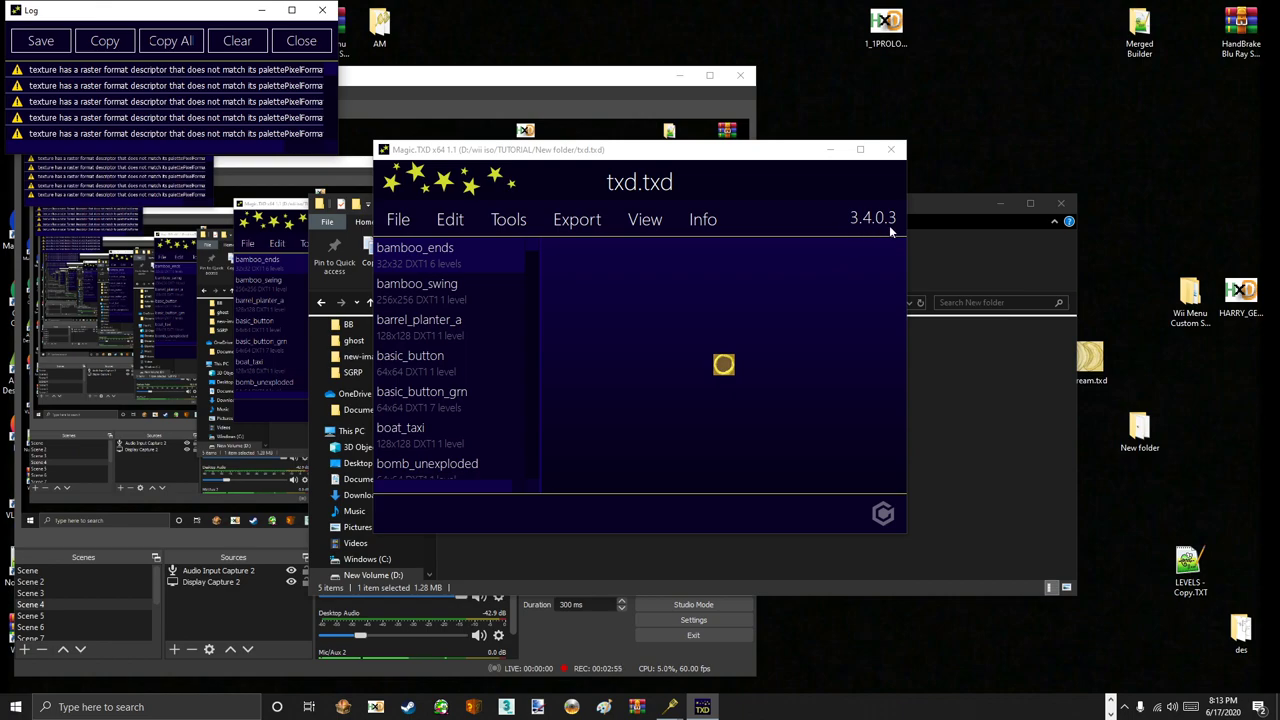
# - Set txd.txd's TXD version to 3.7.0.2 for GameCube, then close and save it
pyautogui.click(506, 229)
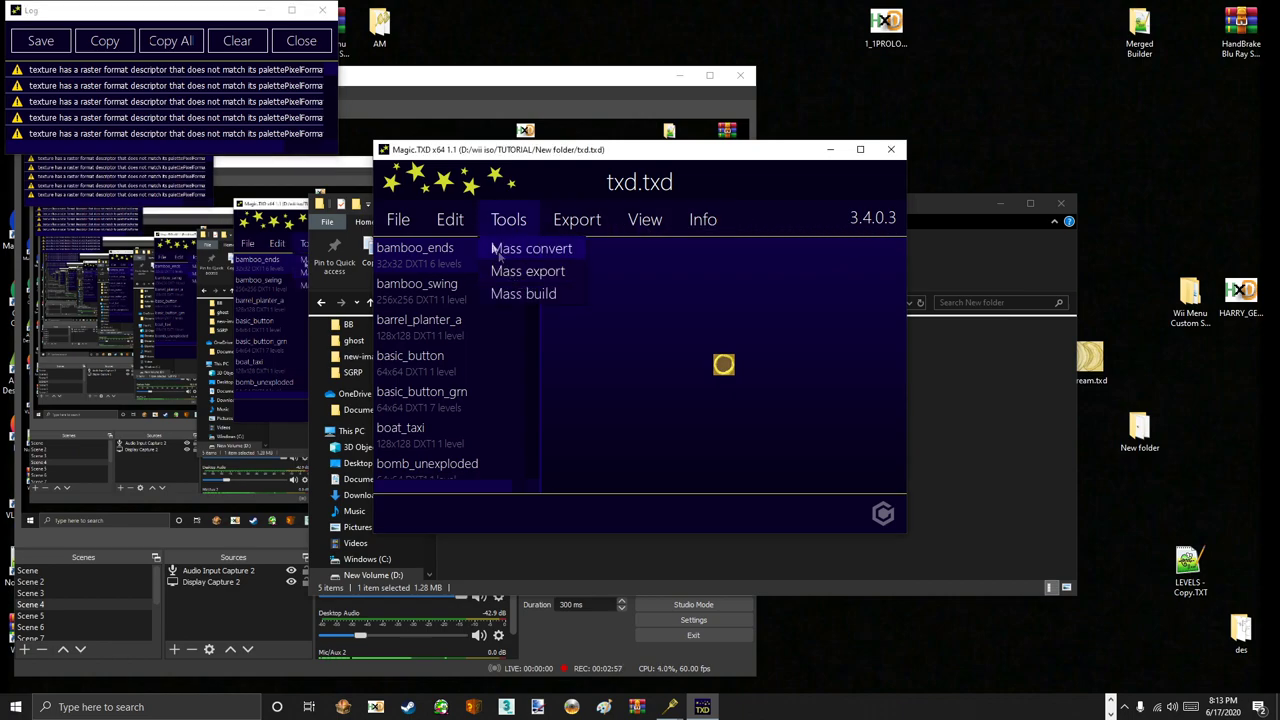
pyautogui.moveTo(450, 219)
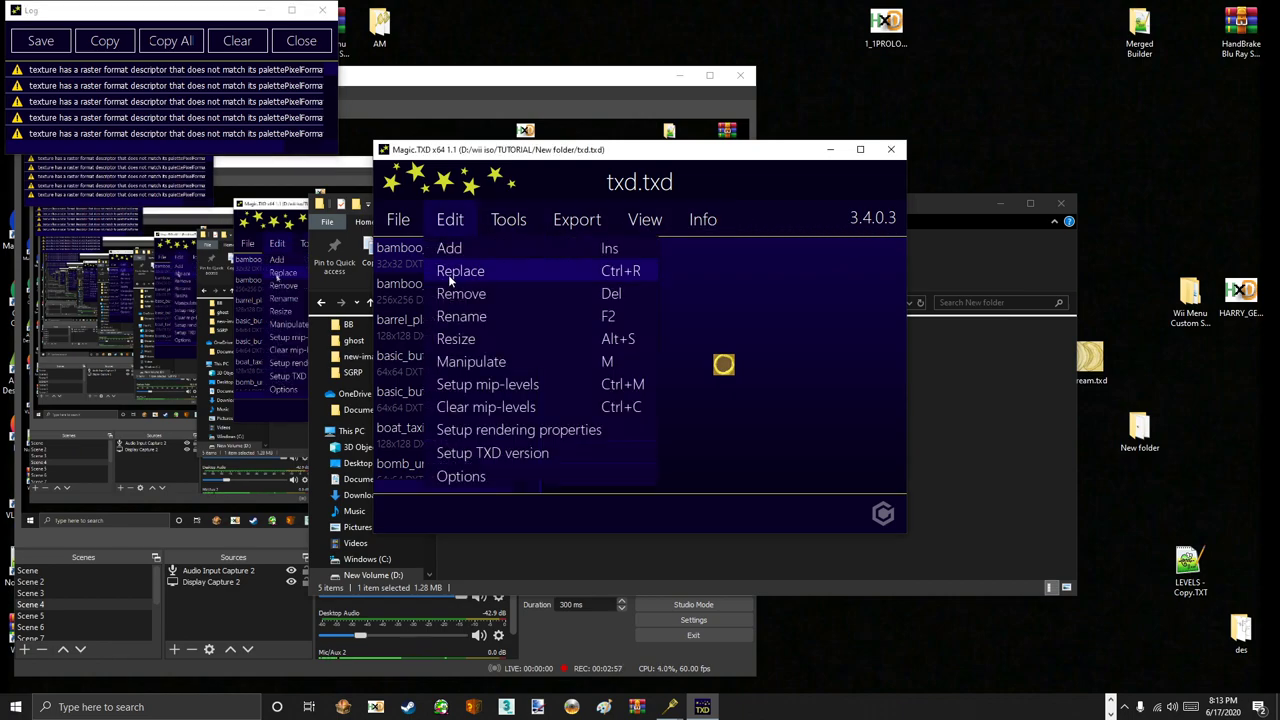
pyautogui.click(481, 457)
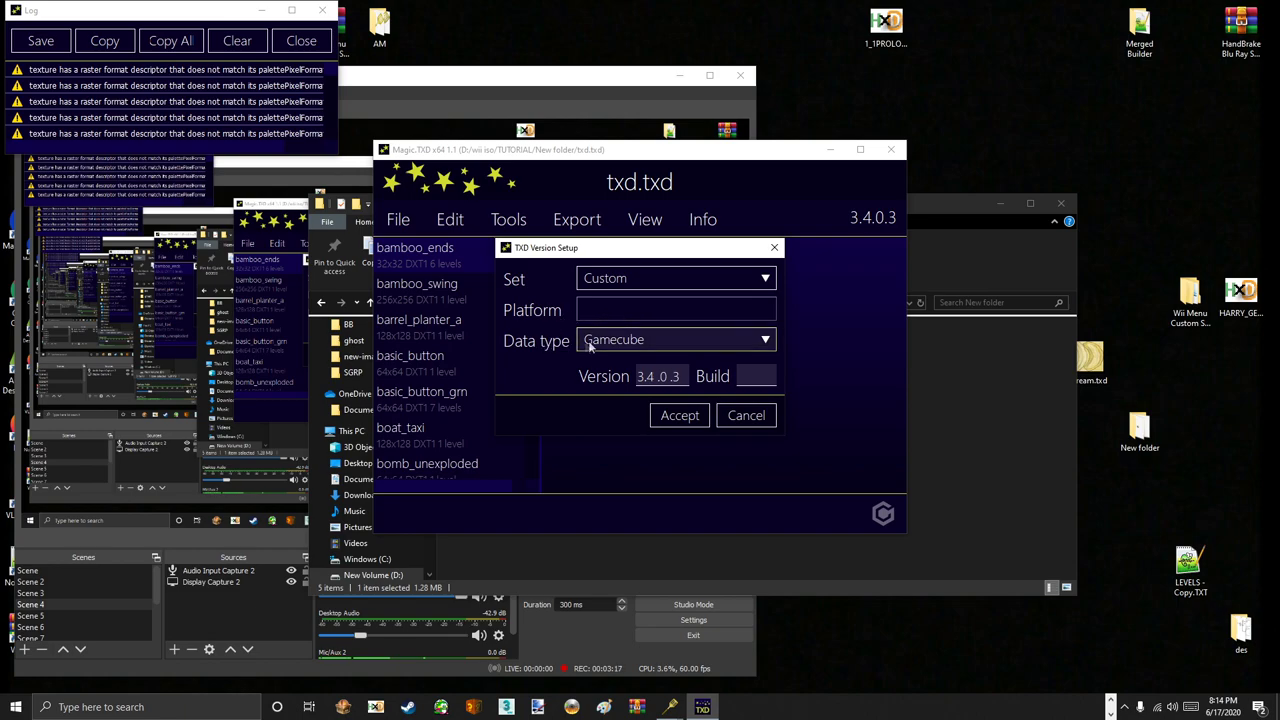
pyautogui.click(648, 376)
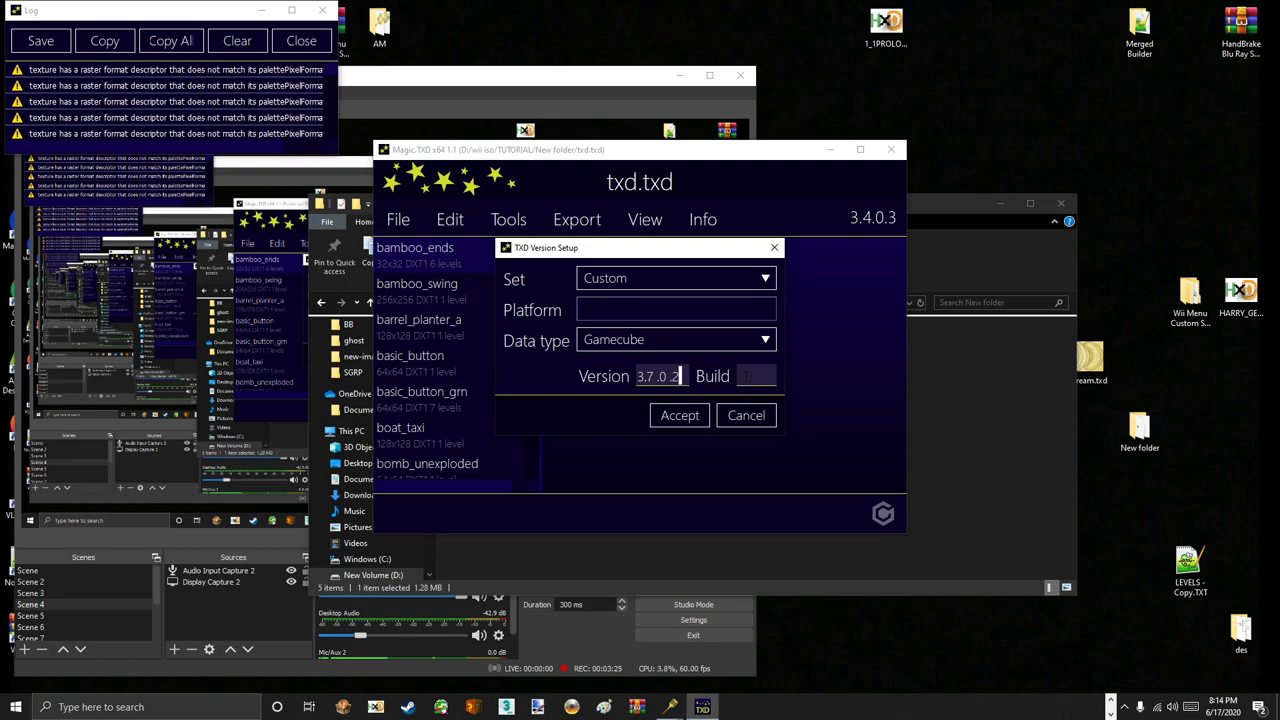
pyautogui.write('A')
pyautogui.click(688, 415)
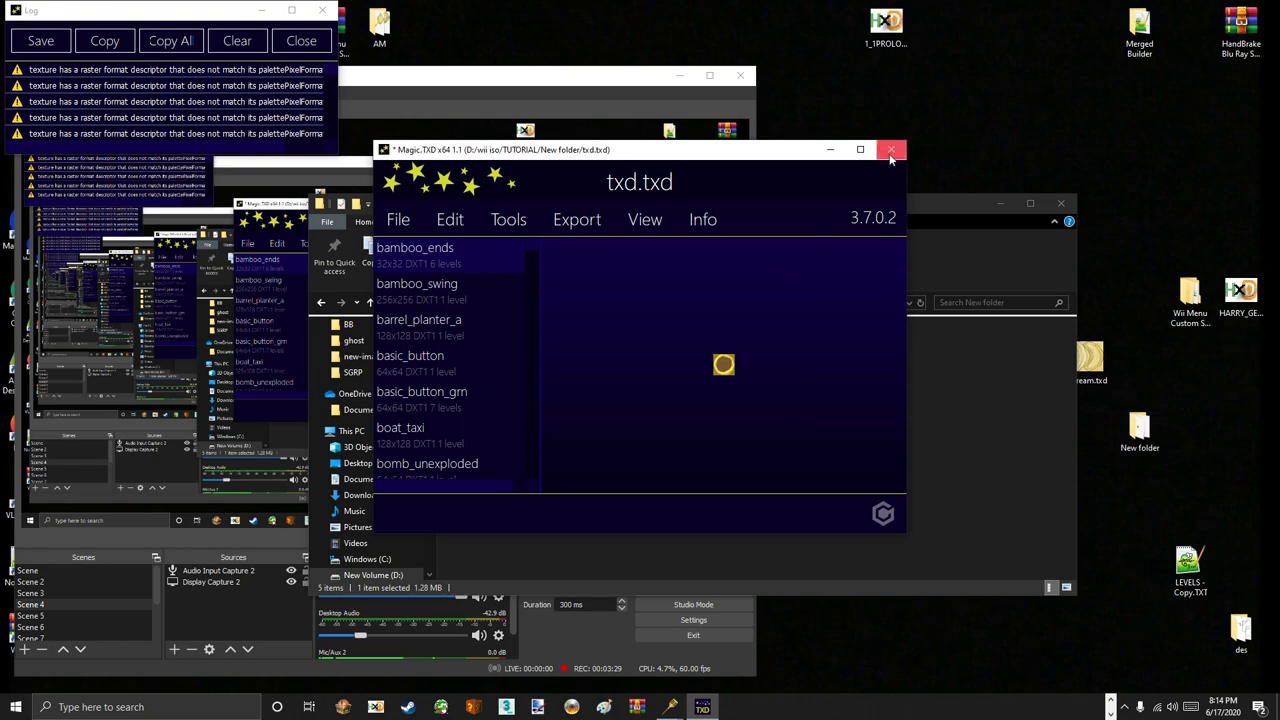
pyautogui.click(891, 151)
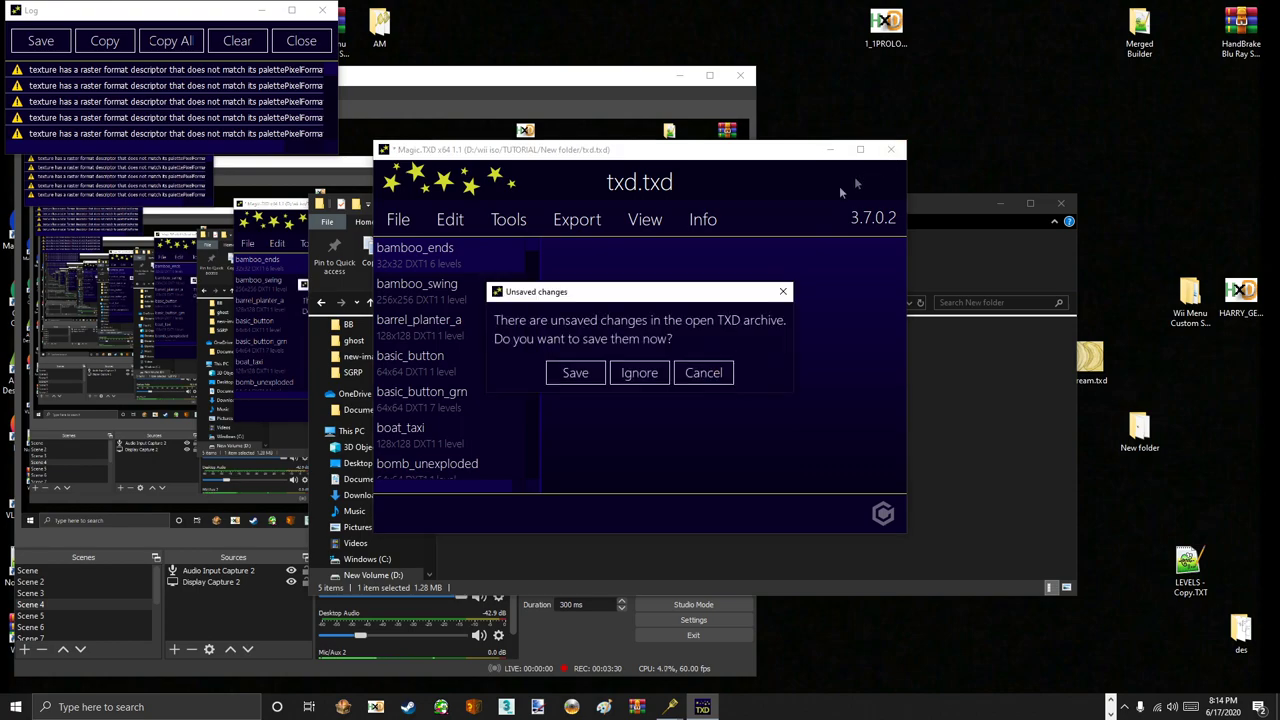
pyautogui.click(574, 376)
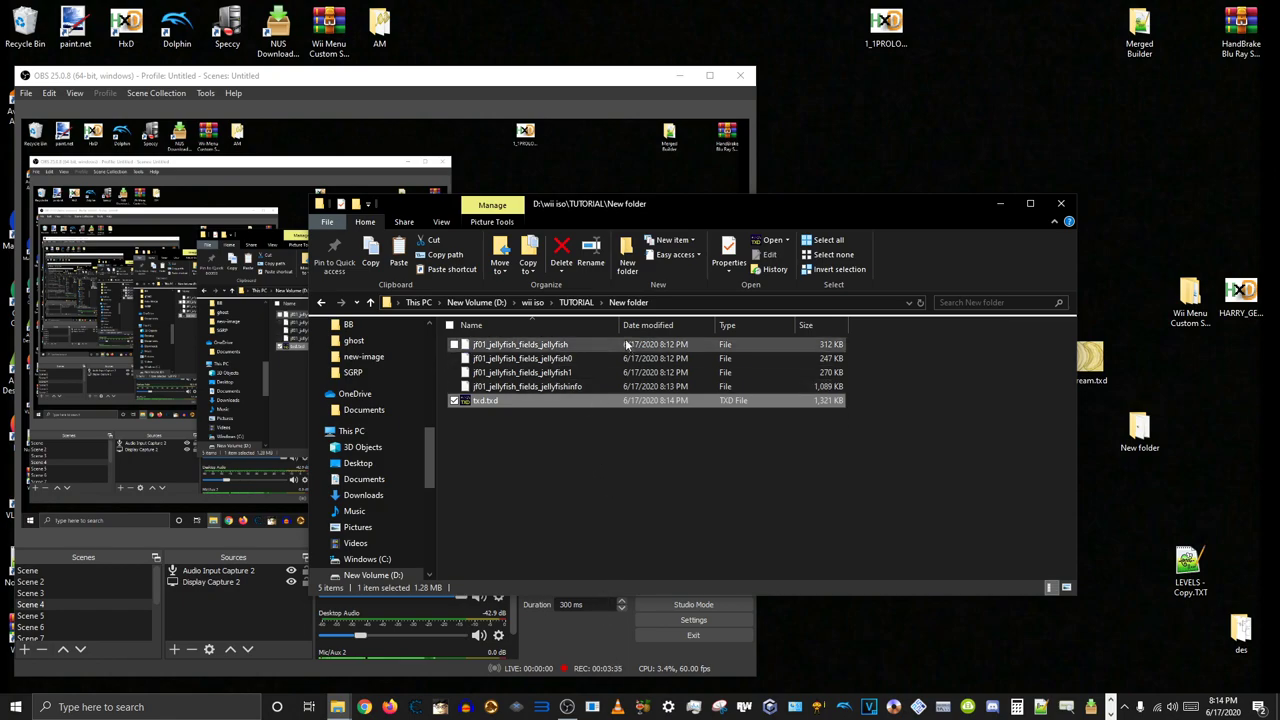
# - Open blank.HOP and blank.HIP from TUTORIAL in Industrial Park
pyautogui.click(577, 302)
pyautogui.doubleClick(537, 399)
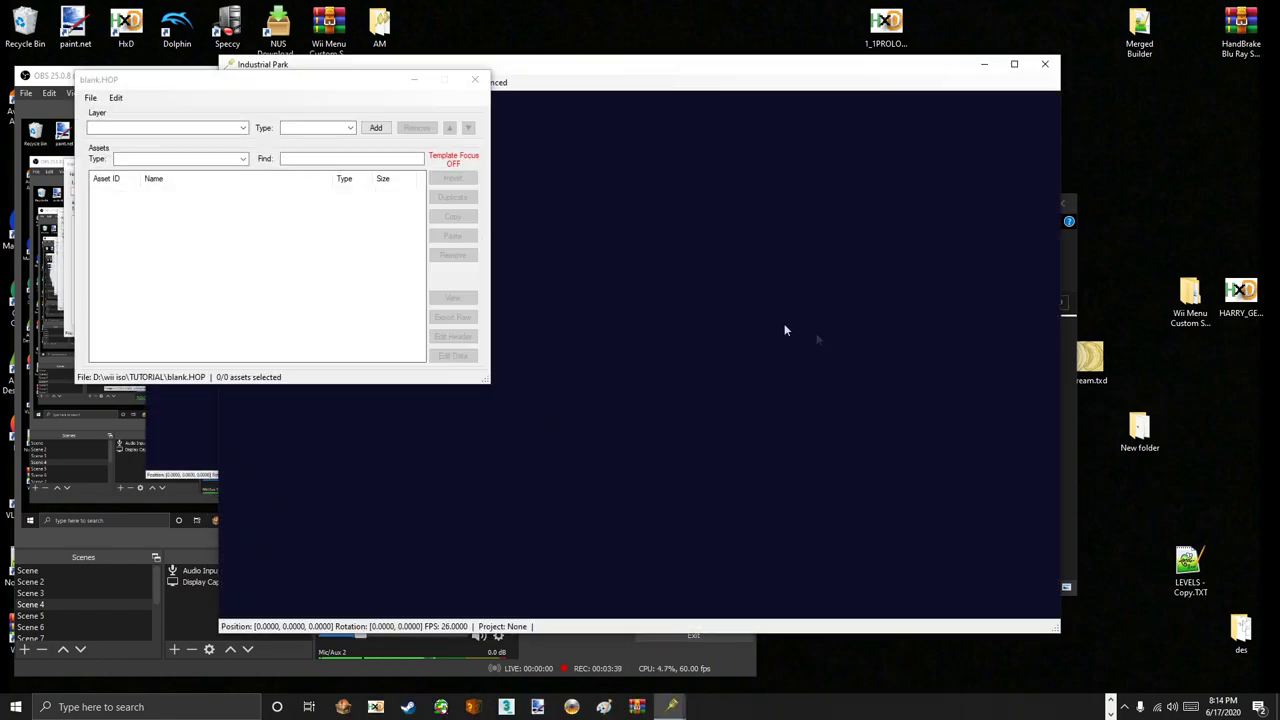
pyautogui.click(1068, 450)
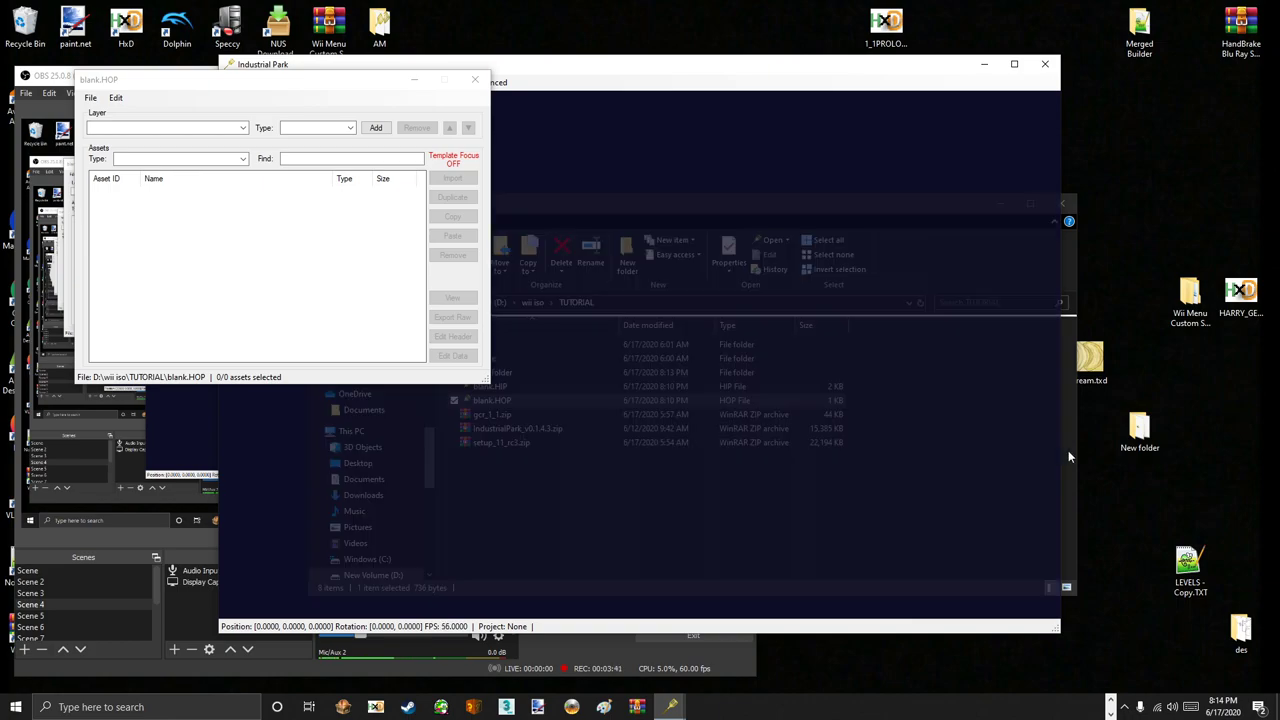
pyautogui.doubleClick(497, 387)
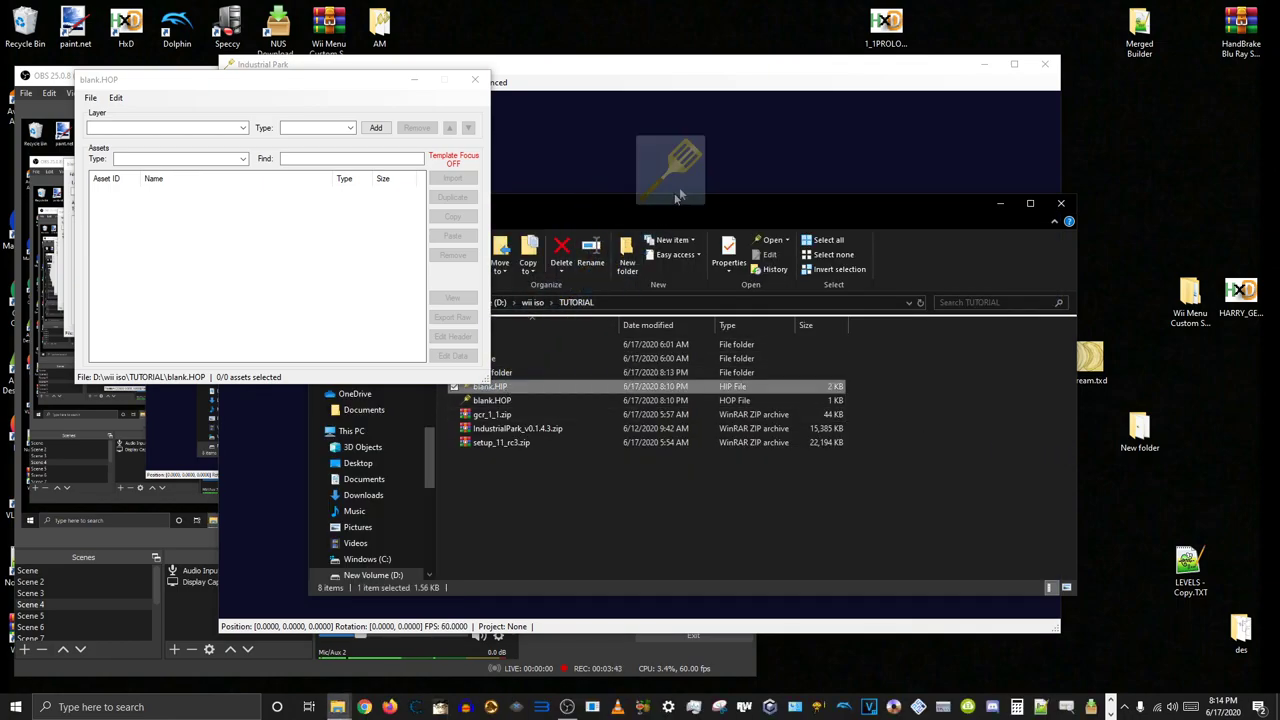
# - Arrange the two blank archive windows and switch blank.HOP to Layer 04: BSP
pyautogui.moveTo(357, 103); pyautogui.dragTo(766, 141)
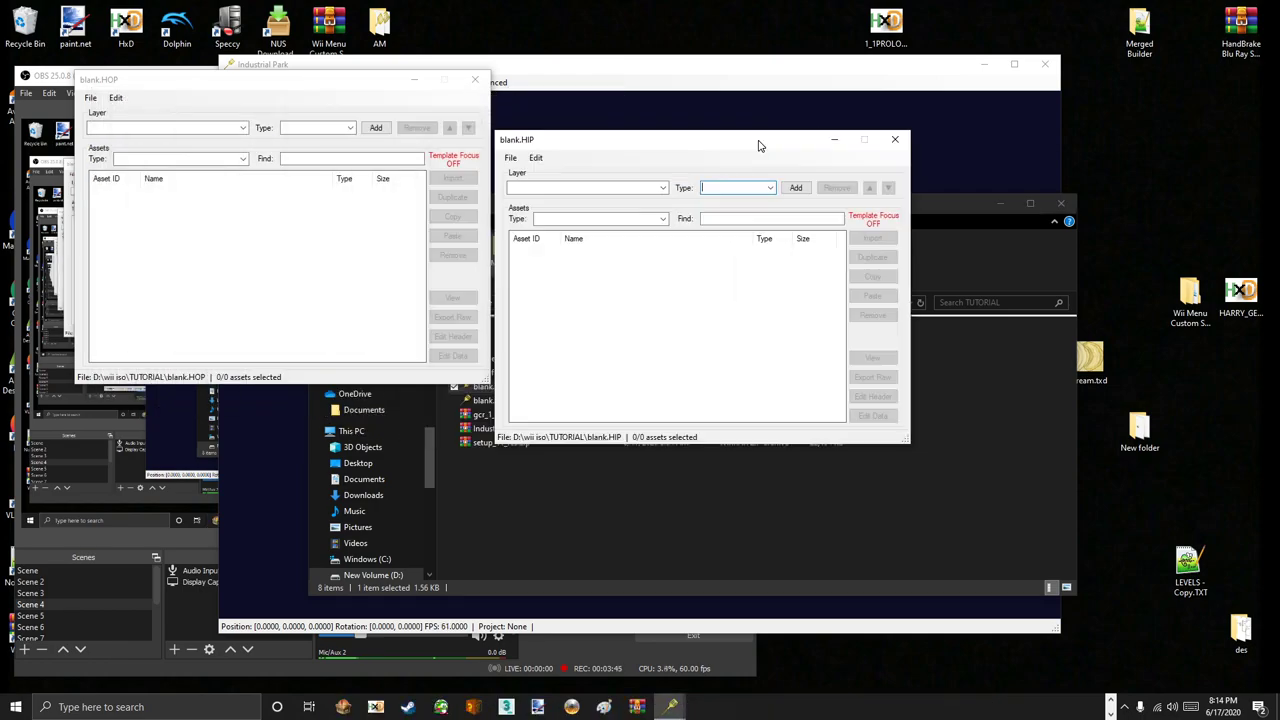
pyautogui.moveTo(343, 83); pyautogui.dragTo(785, 251)
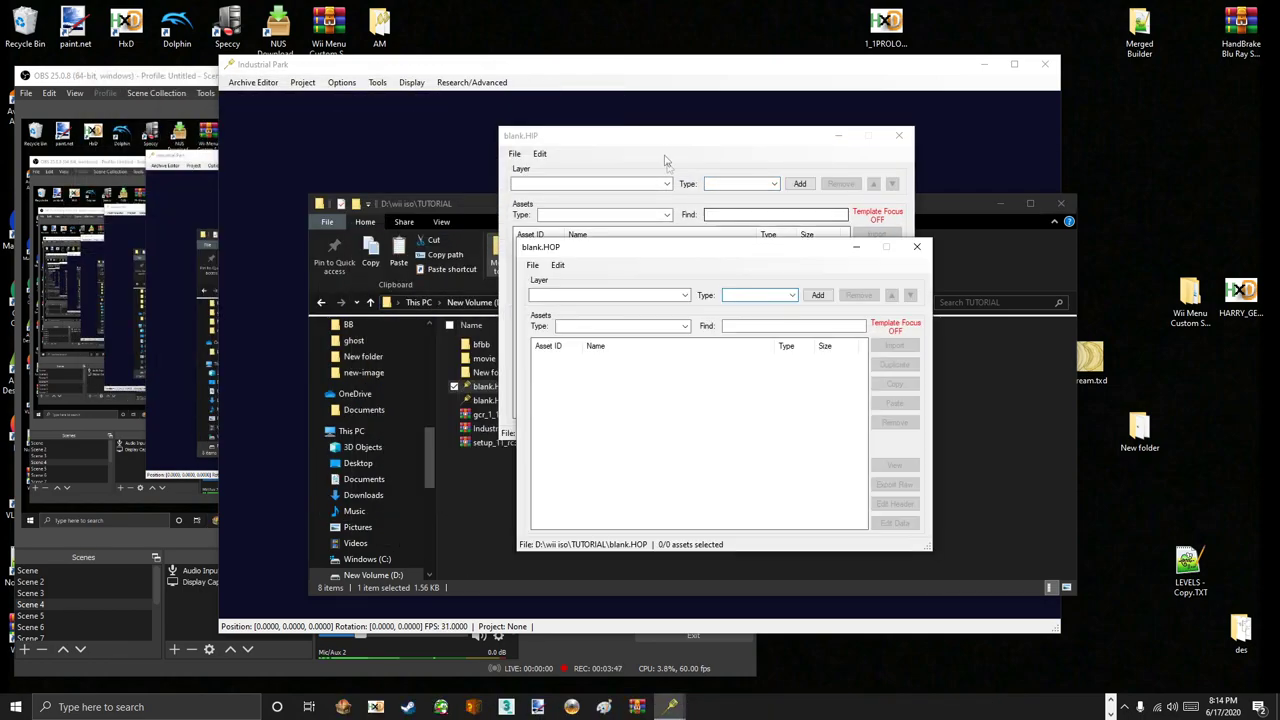
pyautogui.moveTo(662, 135); pyautogui.dragTo(362, 132)
pyautogui.moveTo(663, 244); pyautogui.dragTo(716, 253)
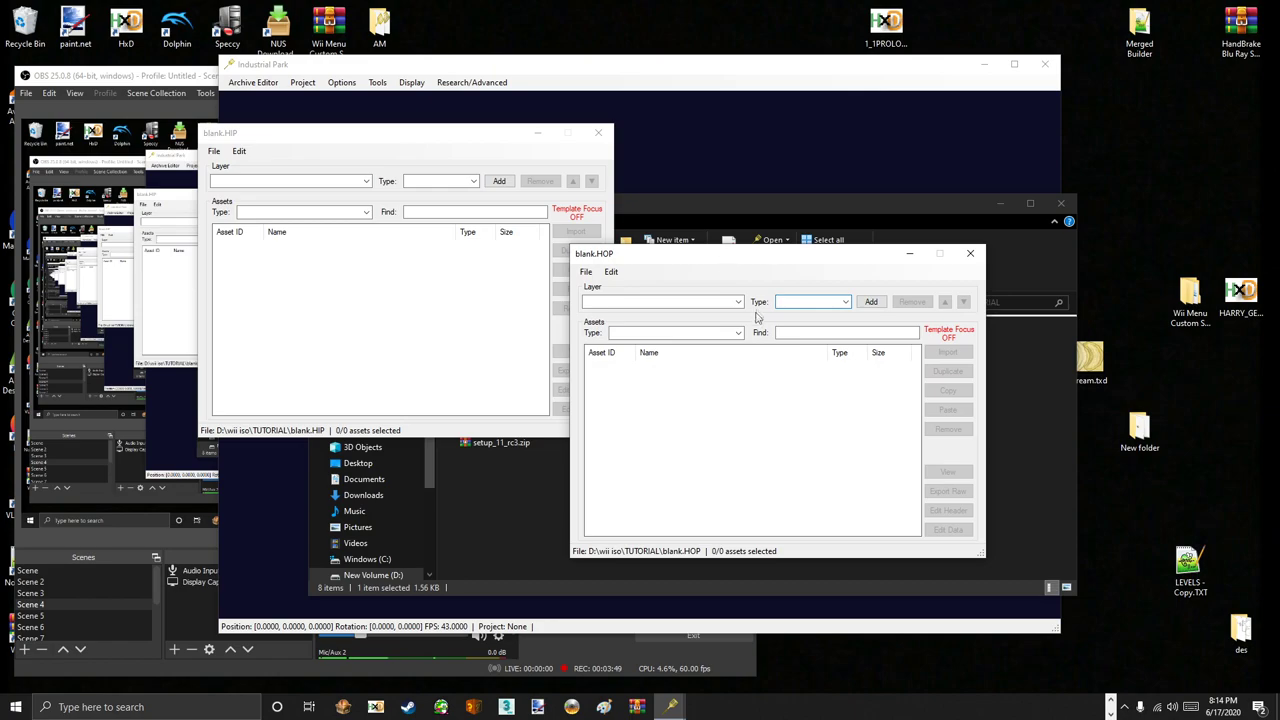
pyautogui.click(672, 708)
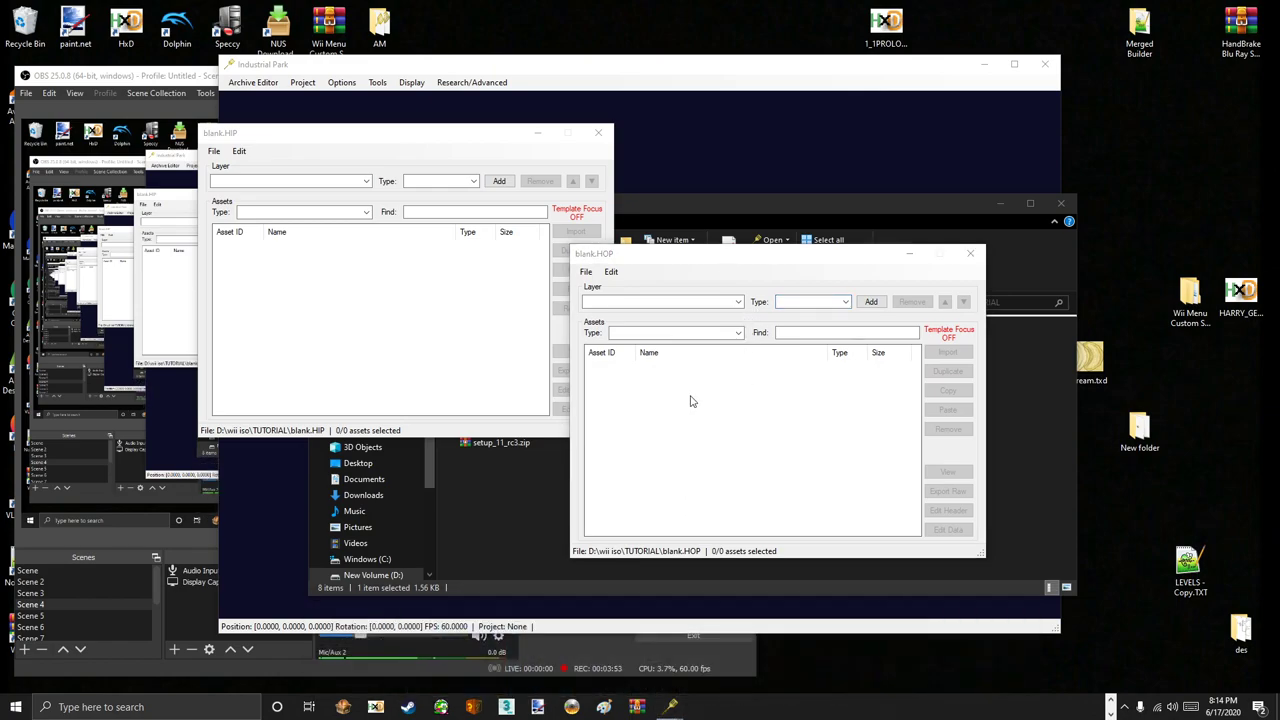
pyautogui.click(689, 397)
pyautogui.click(738, 303)
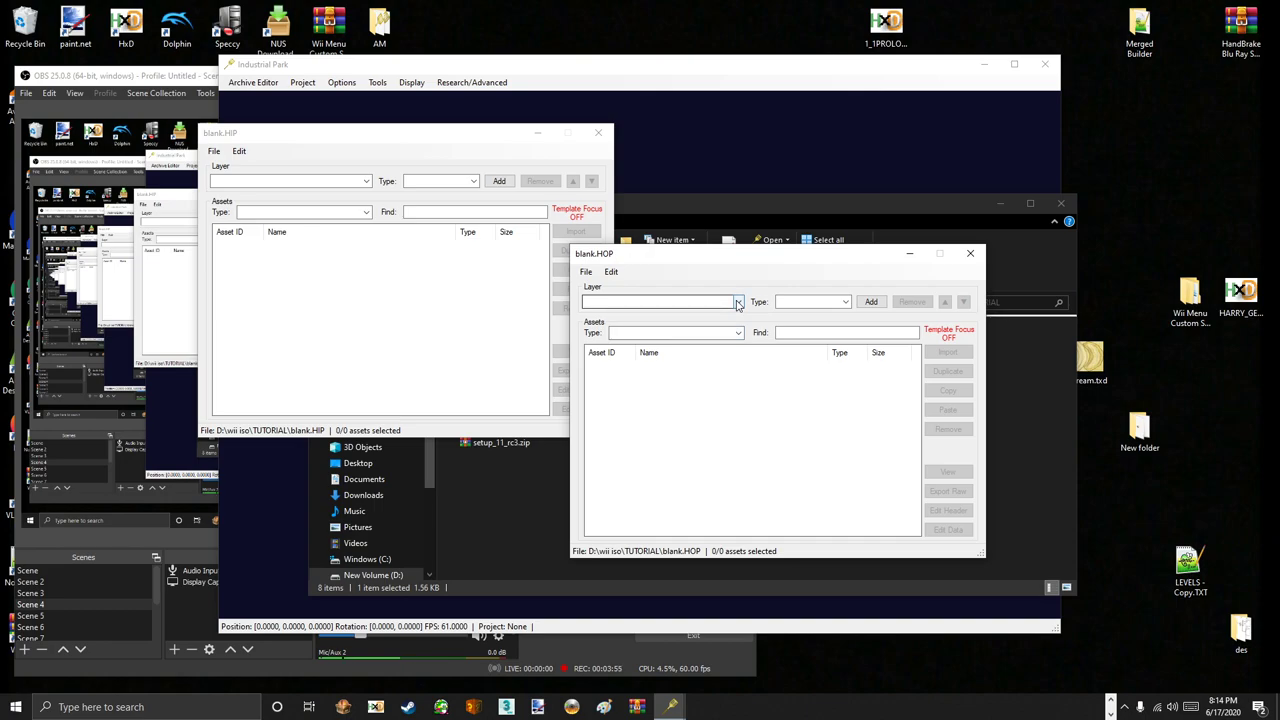
pyautogui.click(738, 303)
pyautogui.click(703, 352)
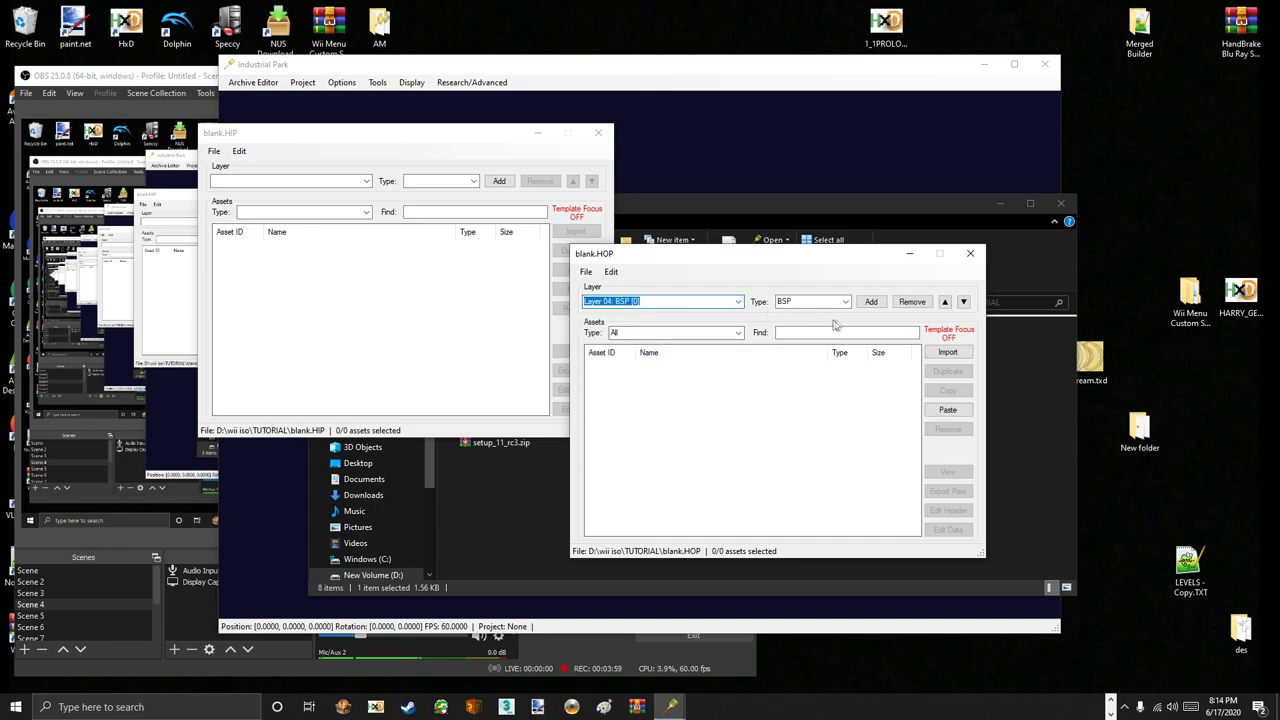
# - Import the raw jf01_jellyfish_fields_jellyfish file as a JSP asset into Layer 04: BSP
pyautogui.click(947, 352)
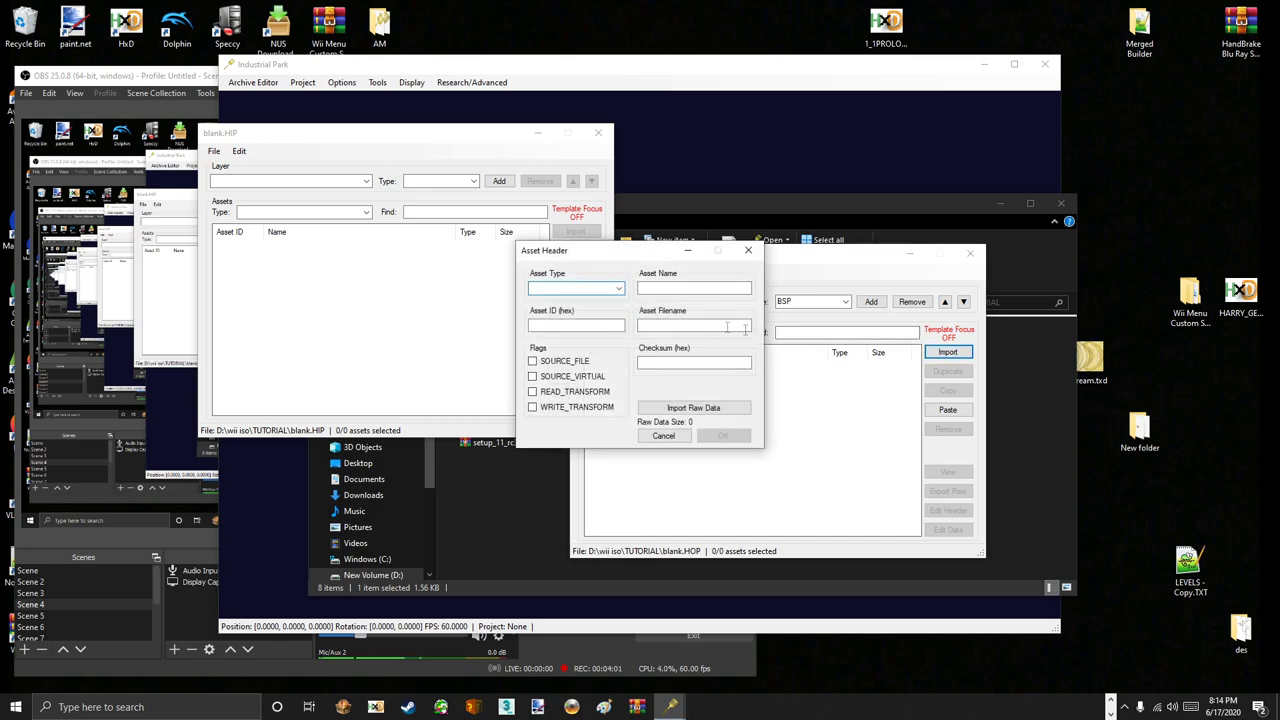
pyautogui.click(618, 288)
pyautogui.scroll(-1, 557, 500)
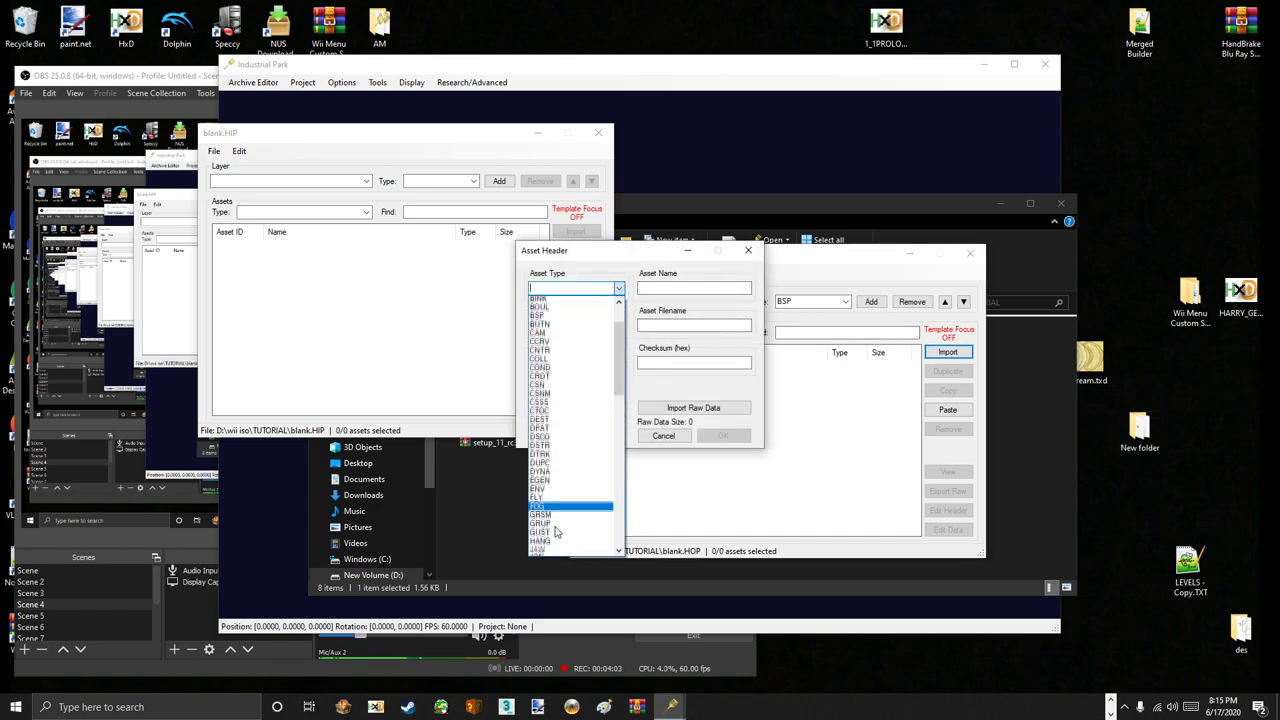
pyautogui.scroll(-5, 557, 533)
pyautogui.click(545, 430)
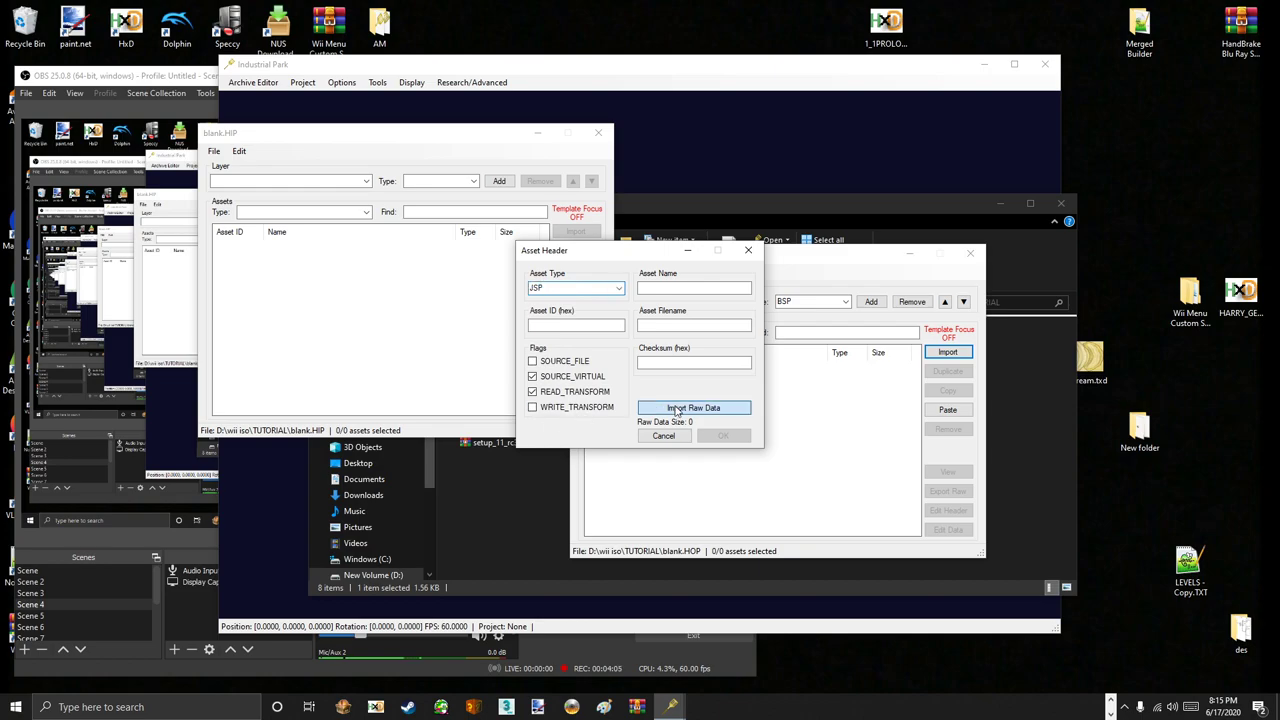
pyautogui.click(676, 408)
pyautogui.click(722, 355)
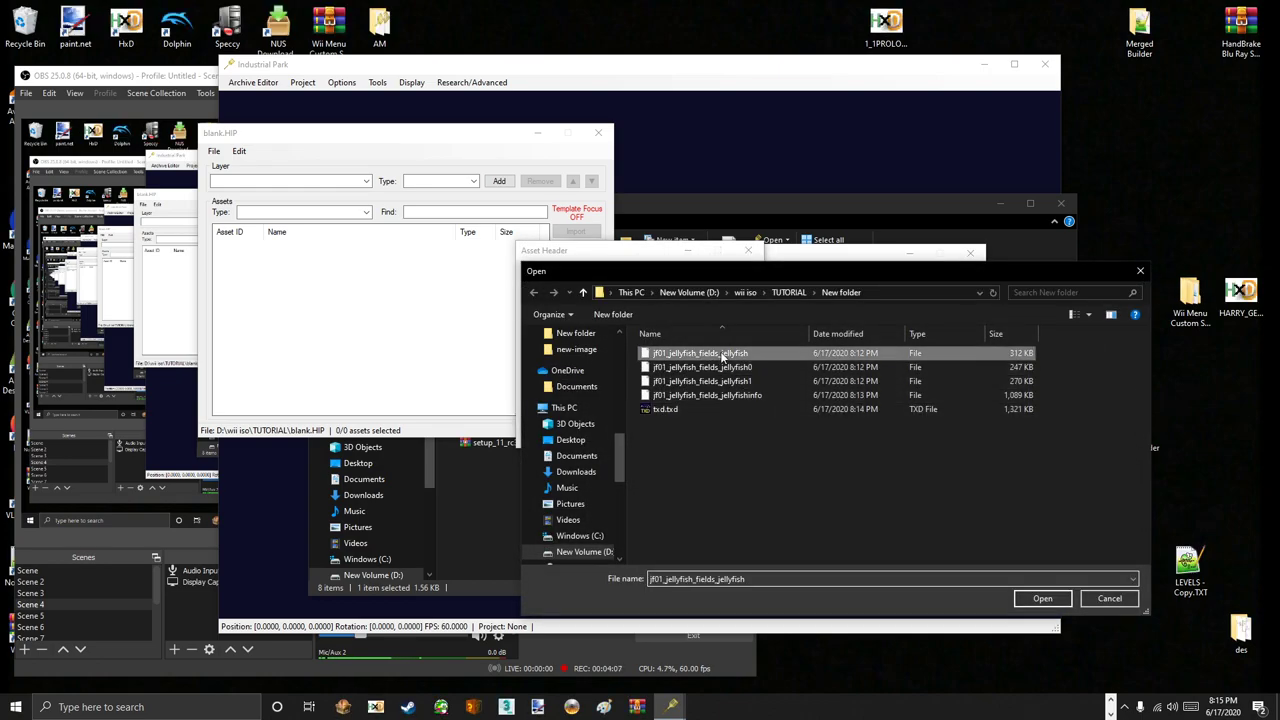
pyautogui.doubleClick(722, 355)
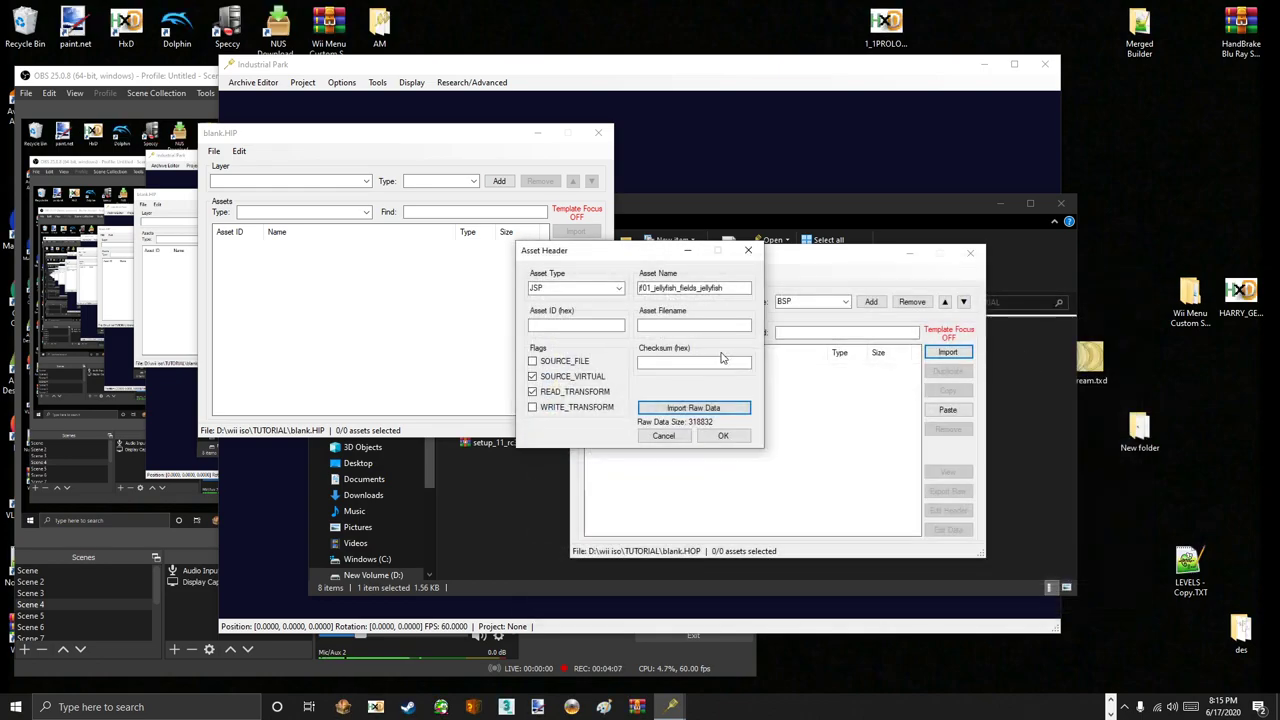
pyautogui.click(720, 437)
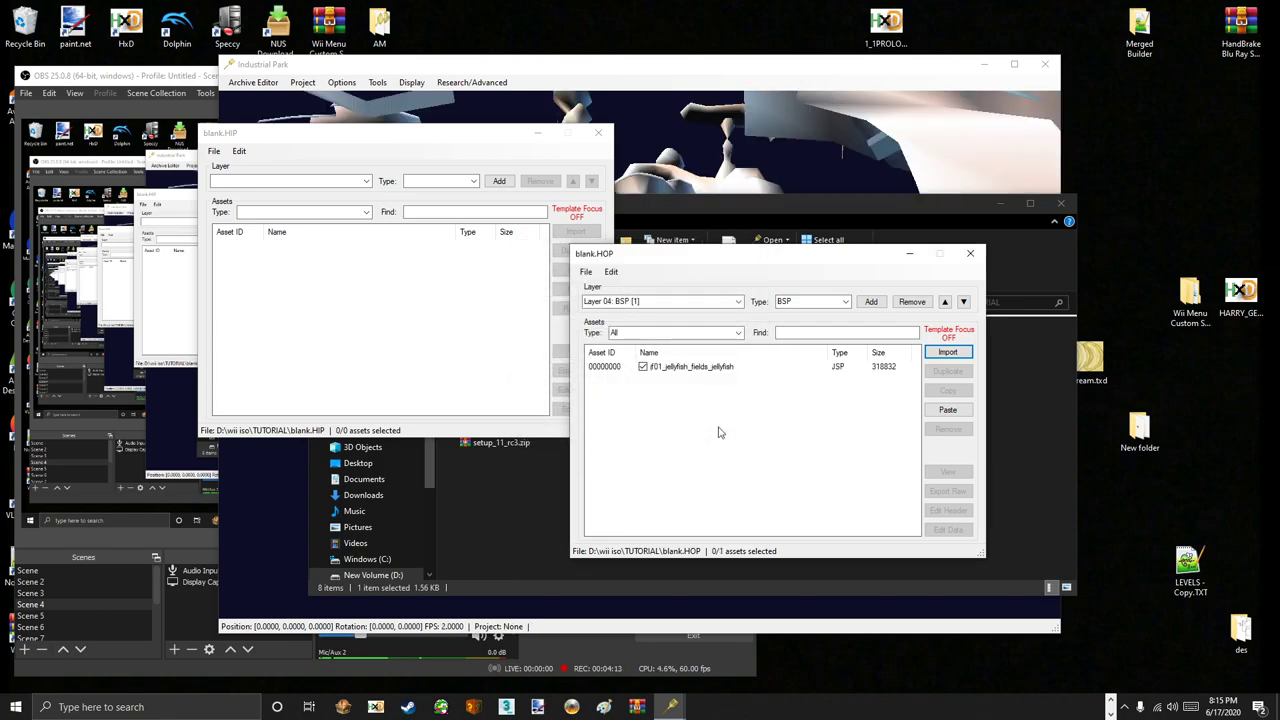
# - Import jf01_jellyfish_fields_jellyfish0 as a JSP asset into Layer 05: BSP
pyautogui.click(739, 303)
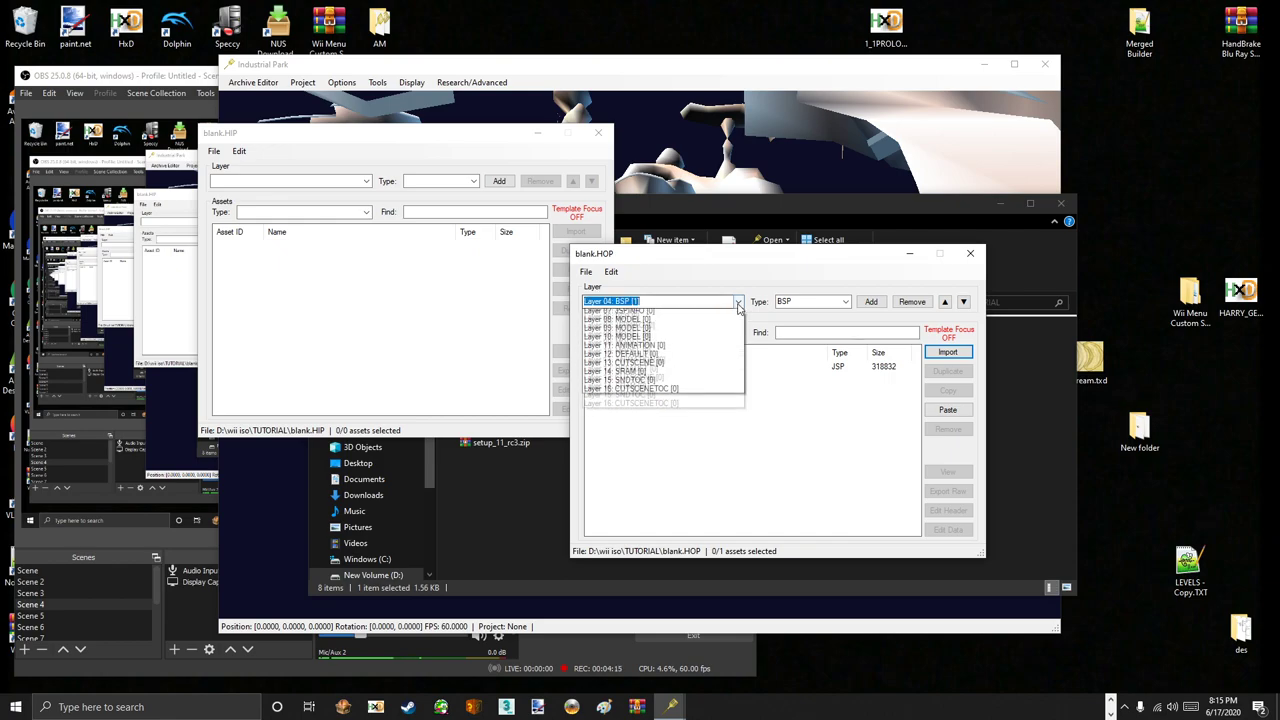
pyautogui.click(695, 360)
pyautogui.click(947, 352)
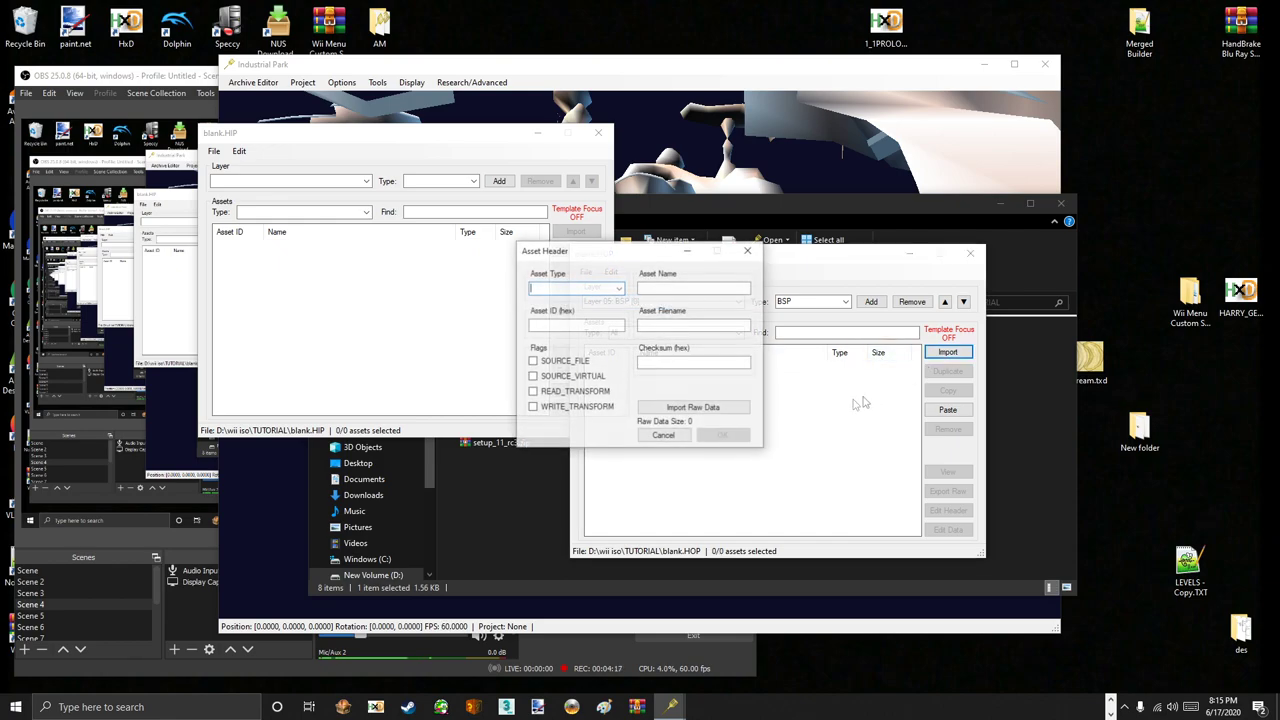
pyautogui.click(570, 288)
pyautogui.scroll(-7, 570, 451)
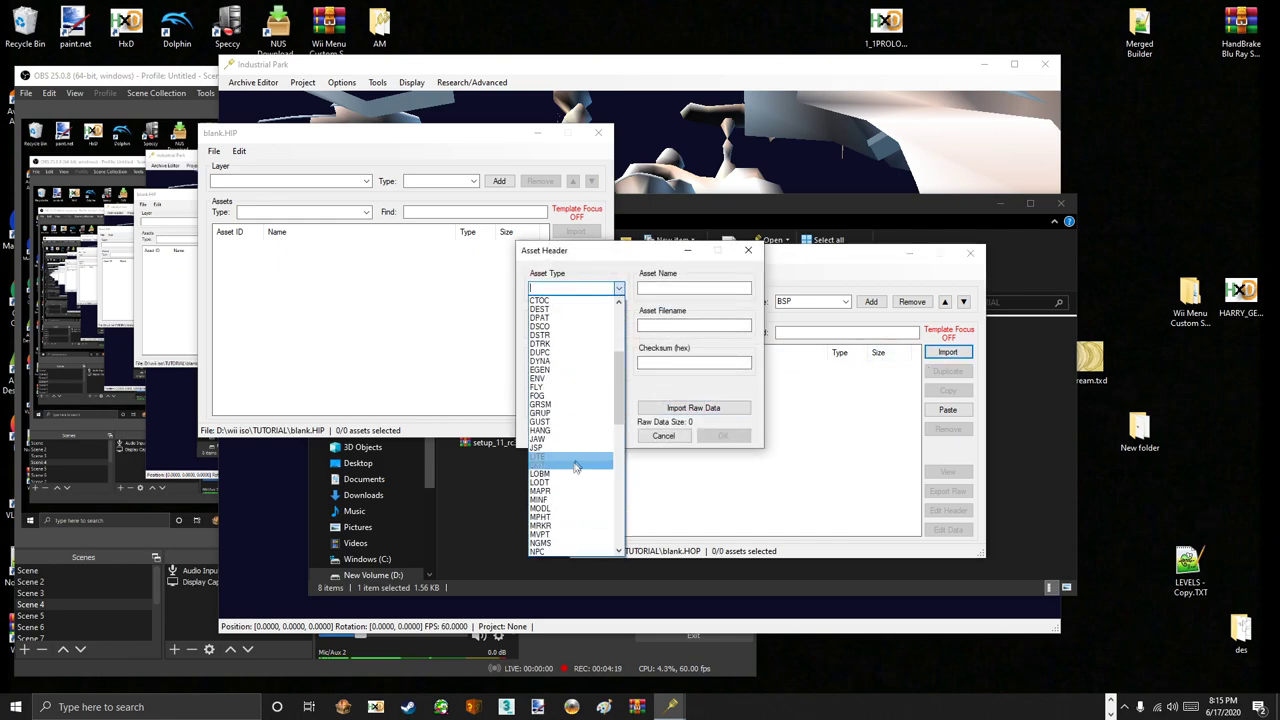
pyautogui.click(565, 424)
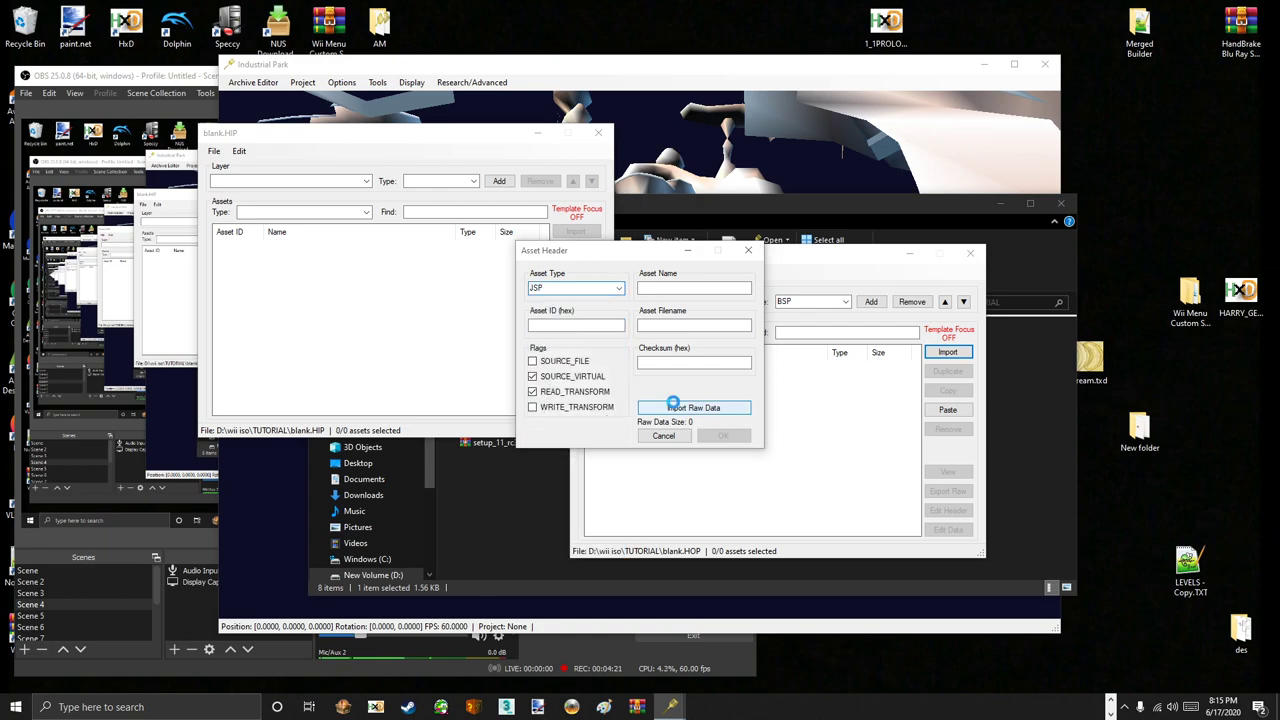
pyautogui.click(668, 408)
pyautogui.doubleClick(705, 367)
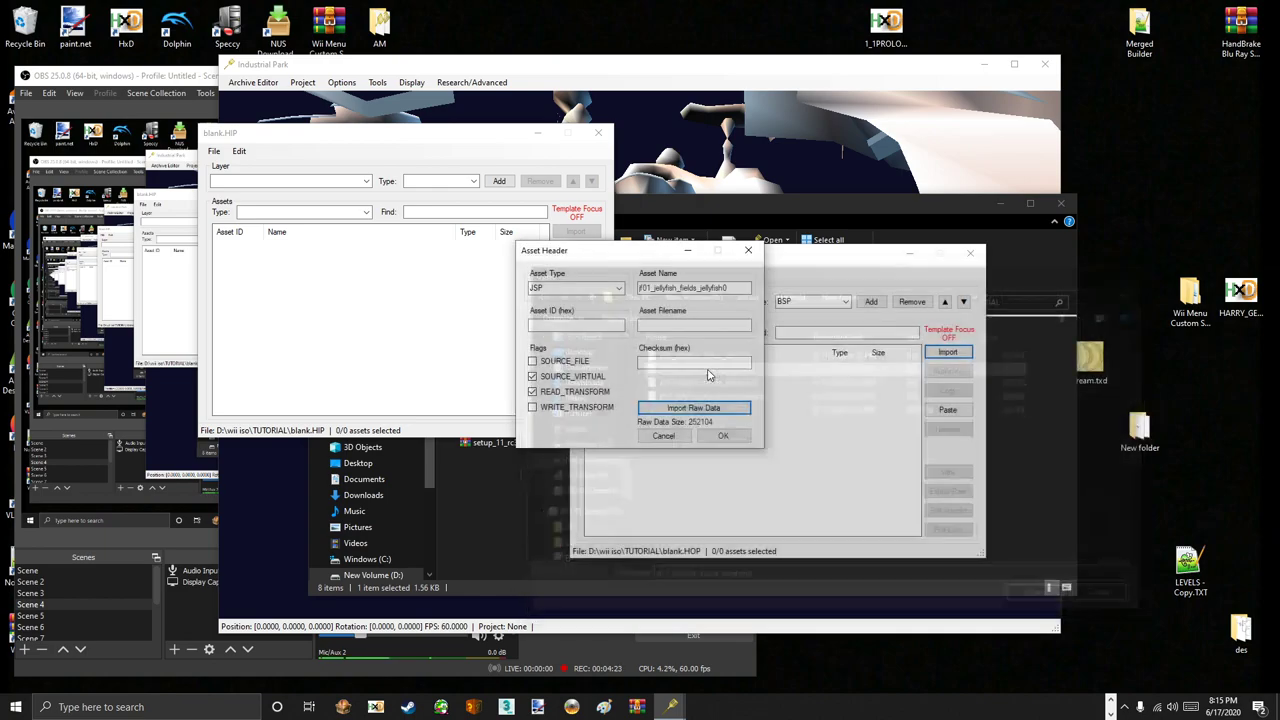
pyautogui.click(724, 441)
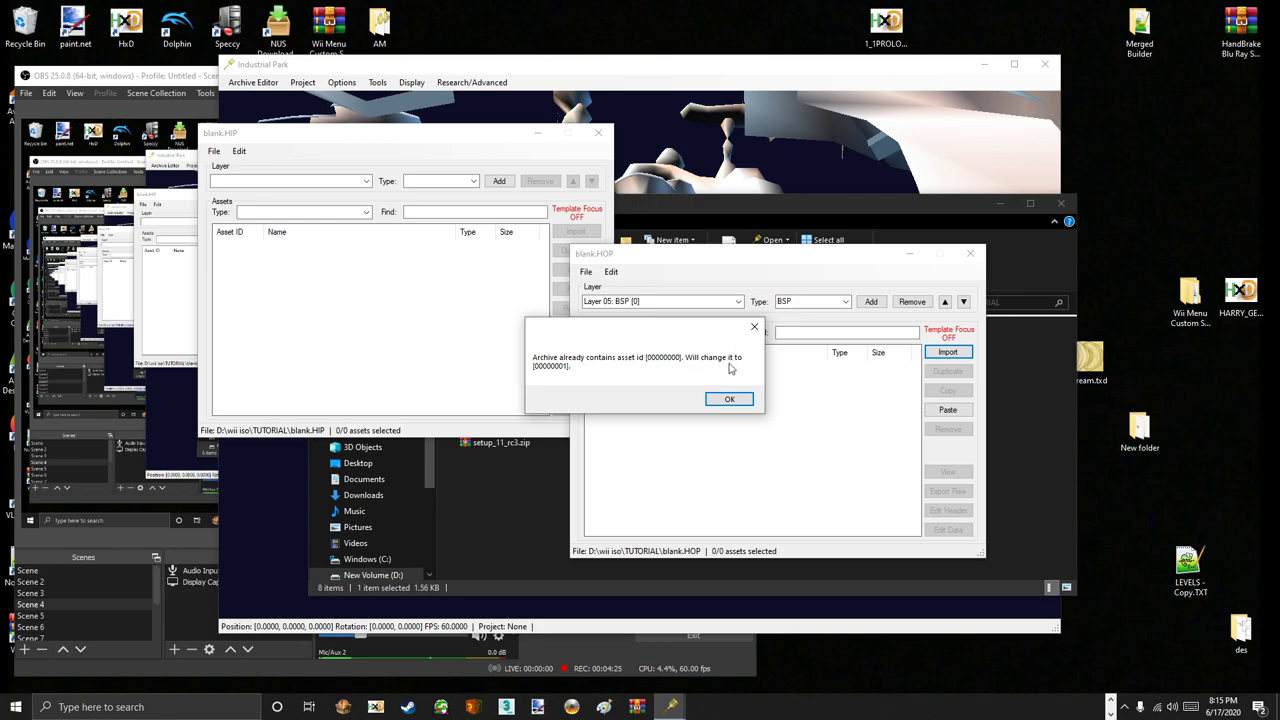
pyautogui.click(729, 400)
# - Import jf01_jellyfish_fields_jellyfish1 as a JSP asset into Layer 06: BSP
pyautogui.click(700, 301)
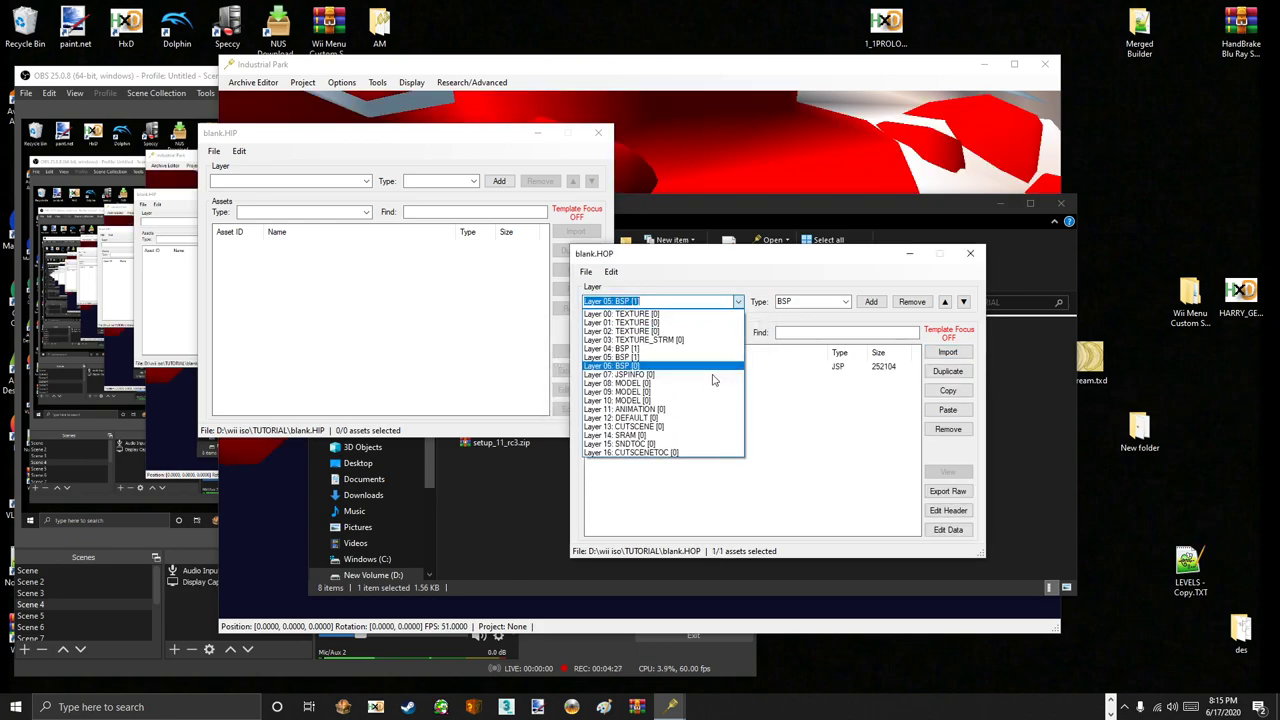
pyautogui.click(716, 373)
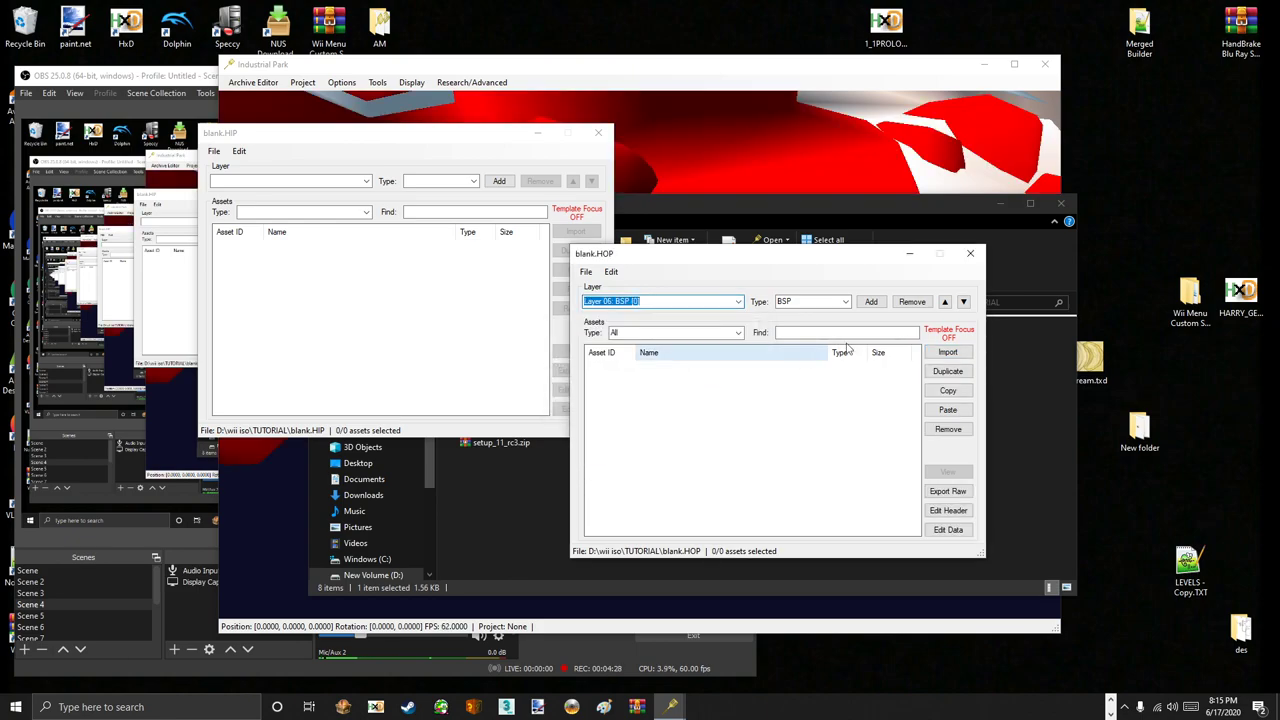
pyautogui.click(947, 352)
pyautogui.click(618, 288)
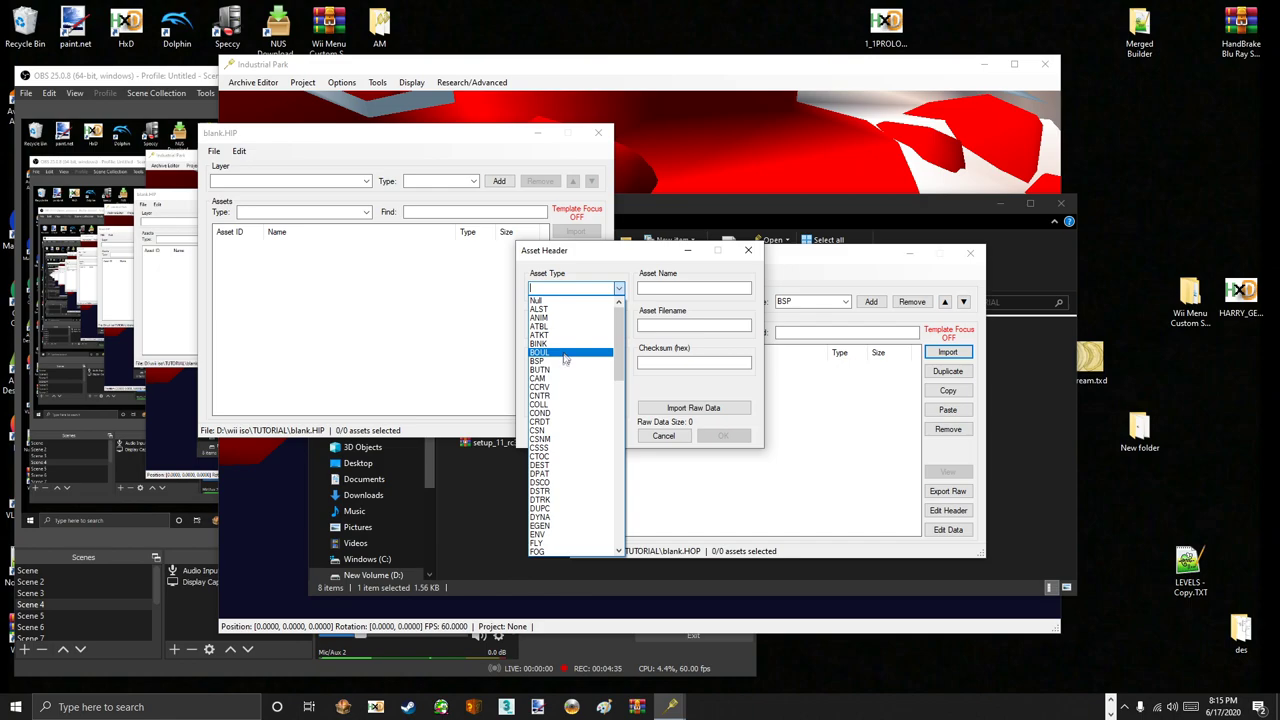
pyautogui.scroll(-2, 548, 518)
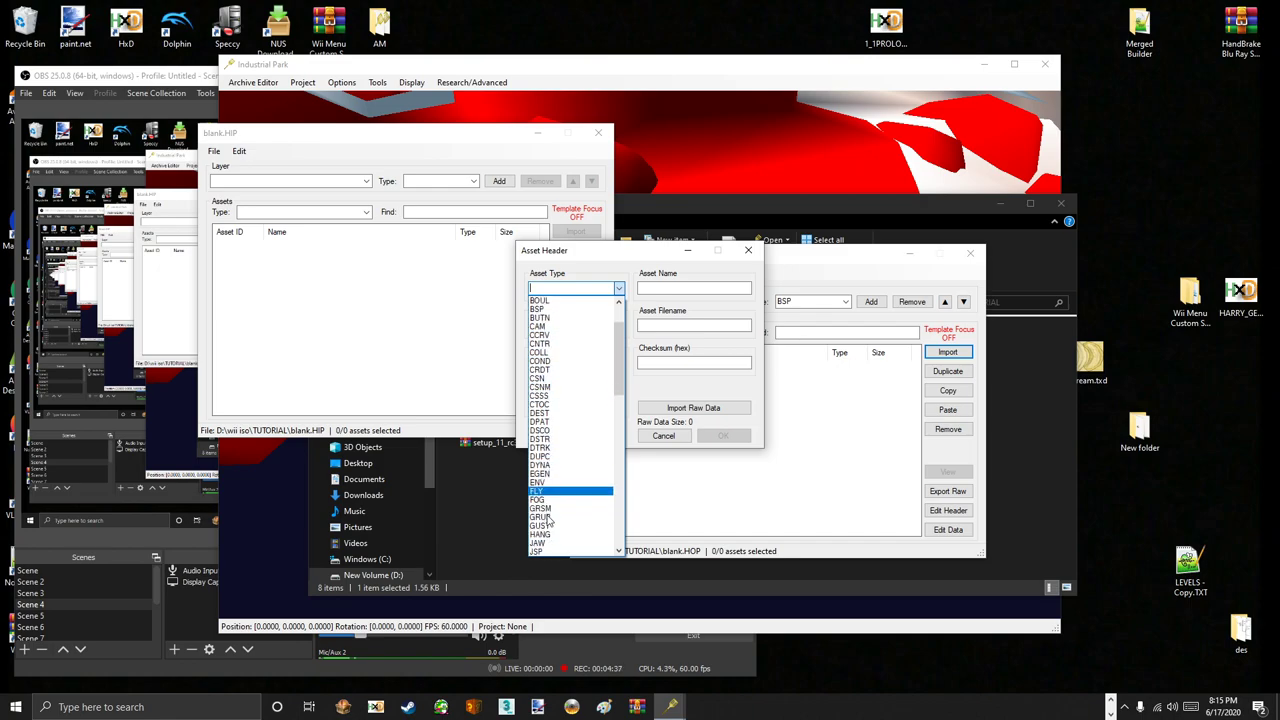
pyautogui.scroll(-4, 548, 518)
pyautogui.click(546, 447)
pyautogui.click(663, 407)
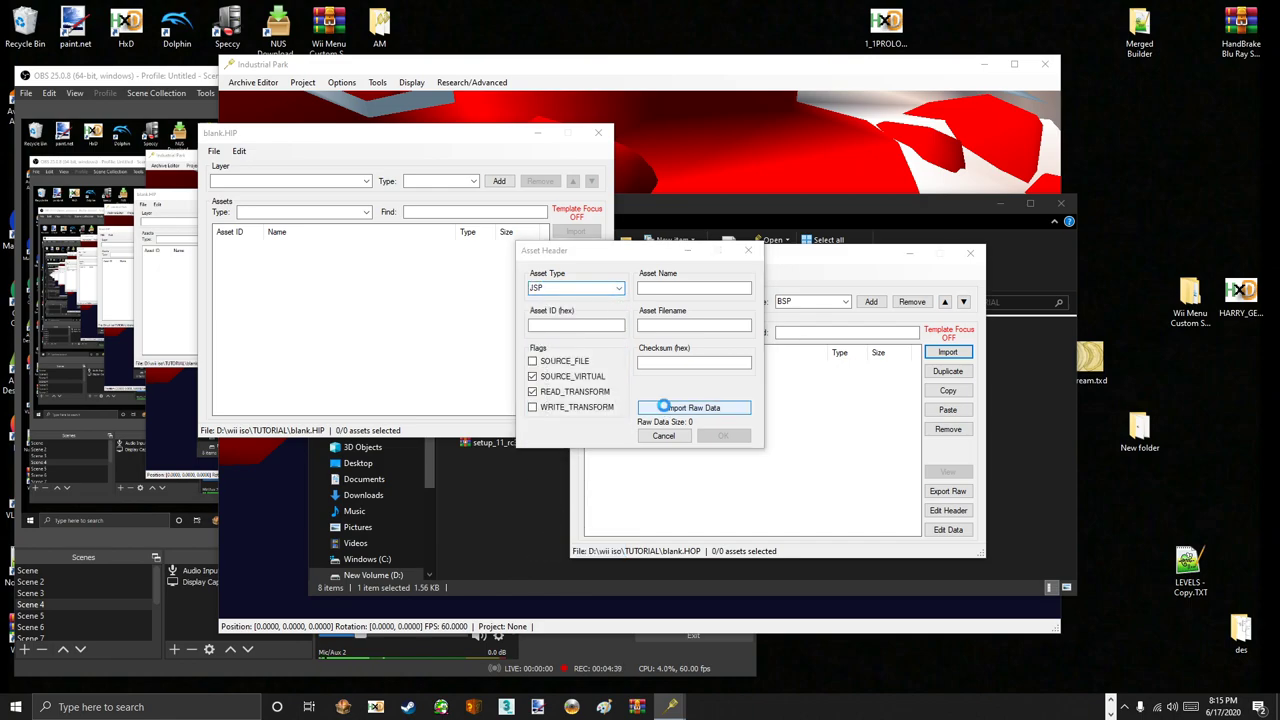
pyautogui.doubleClick(695, 381)
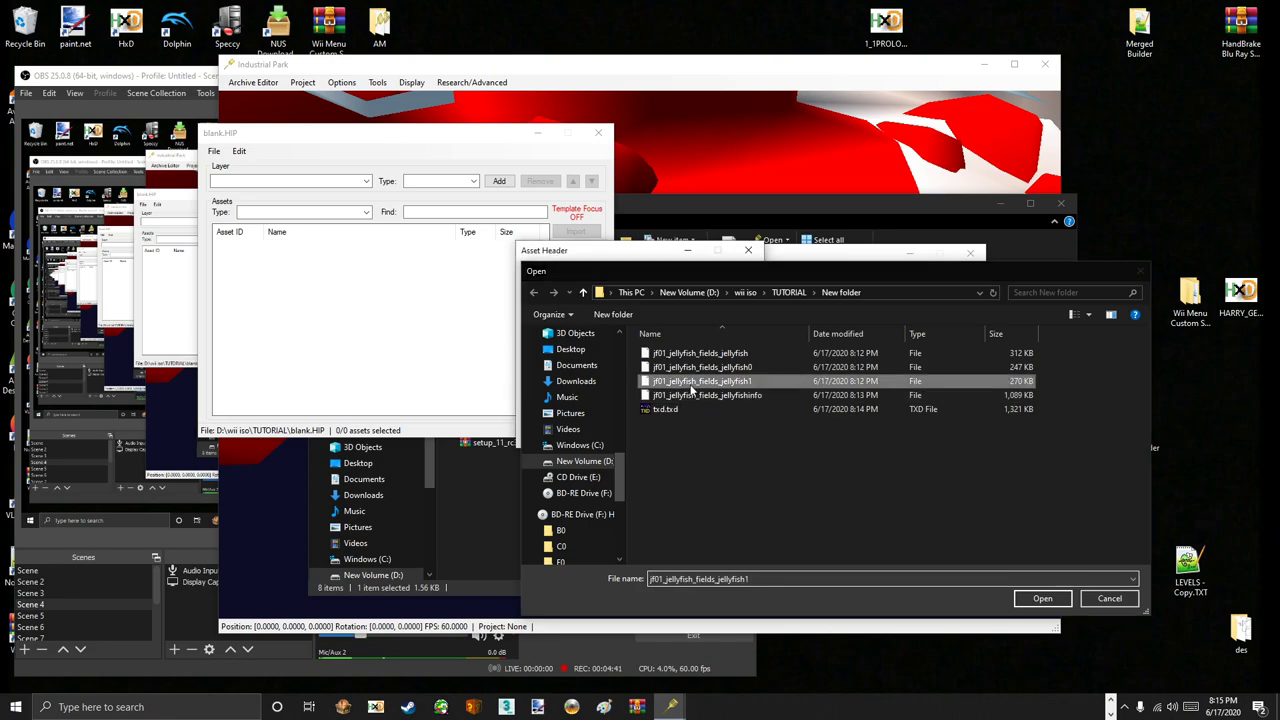
pyautogui.click(718, 436)
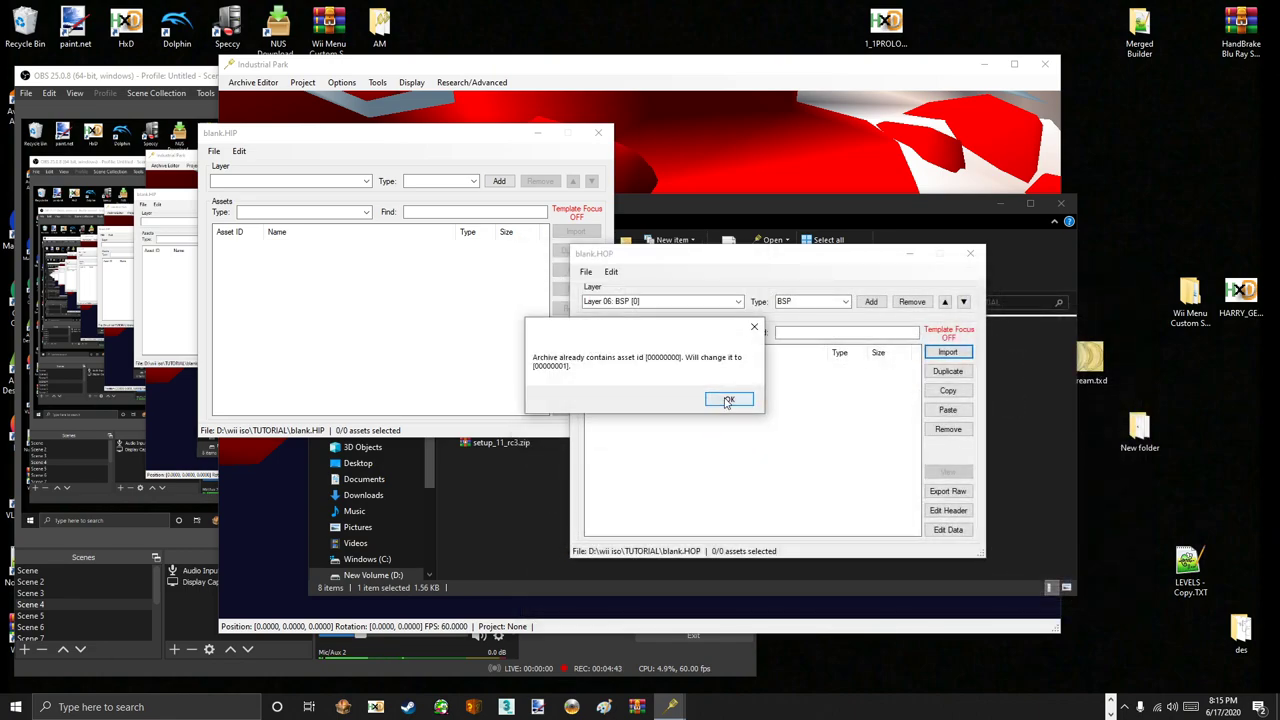
pyautogui.click(727, 400)
# - Check the imported assets on Layers 05 and 04 of blank.HOP
pyautogui.click(743, 307)
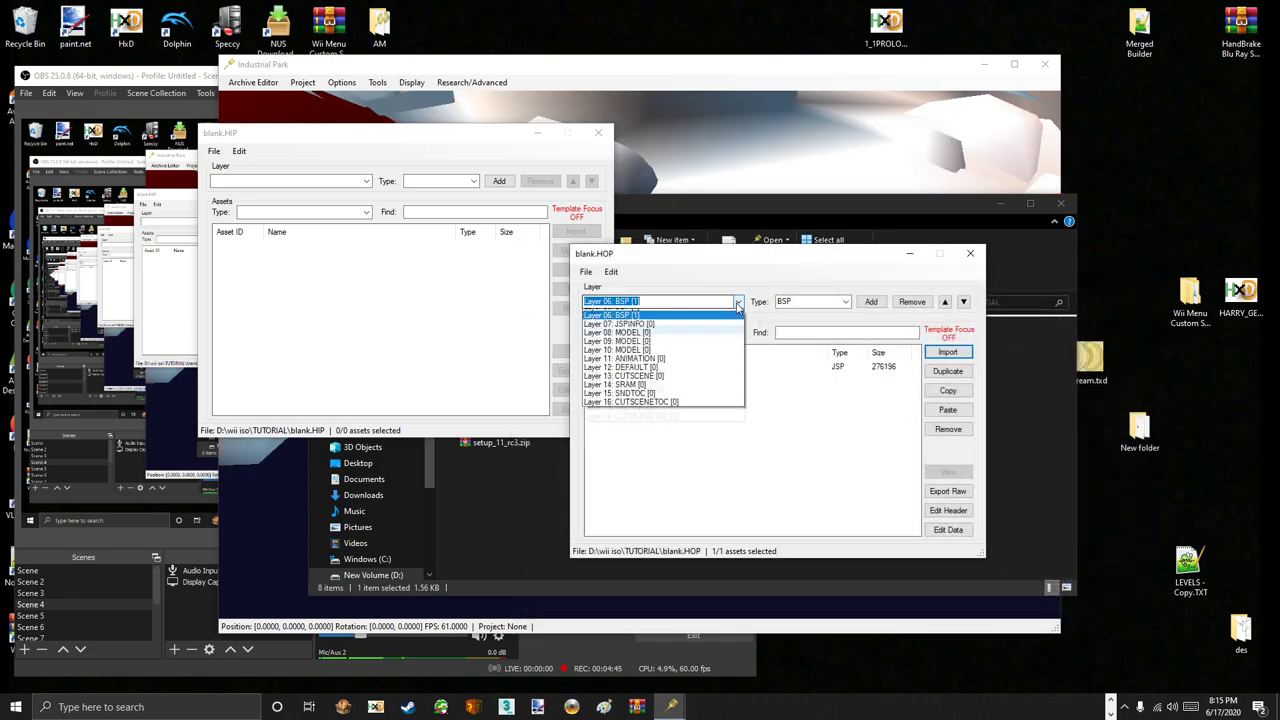
pyautogui.click(689, 362)
pyautogui.click(743, 302)
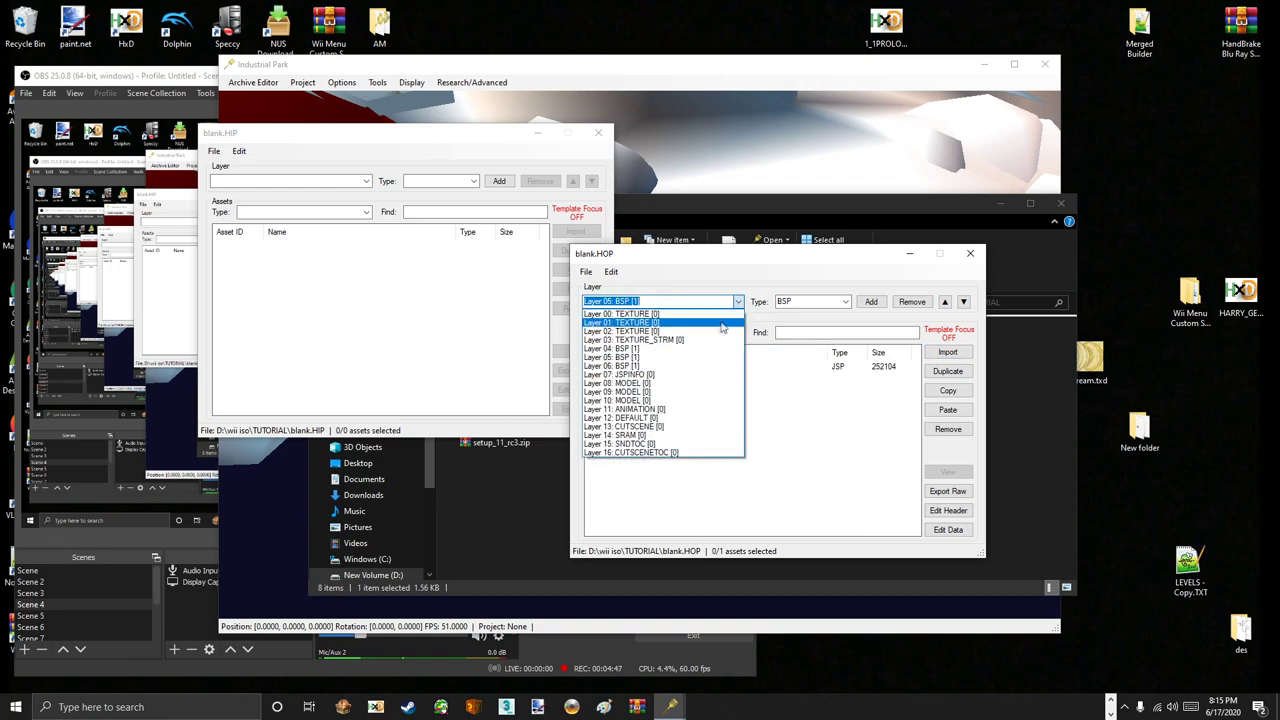
pyautogui.click(700, 357)
pyautogui.click(740, 307)
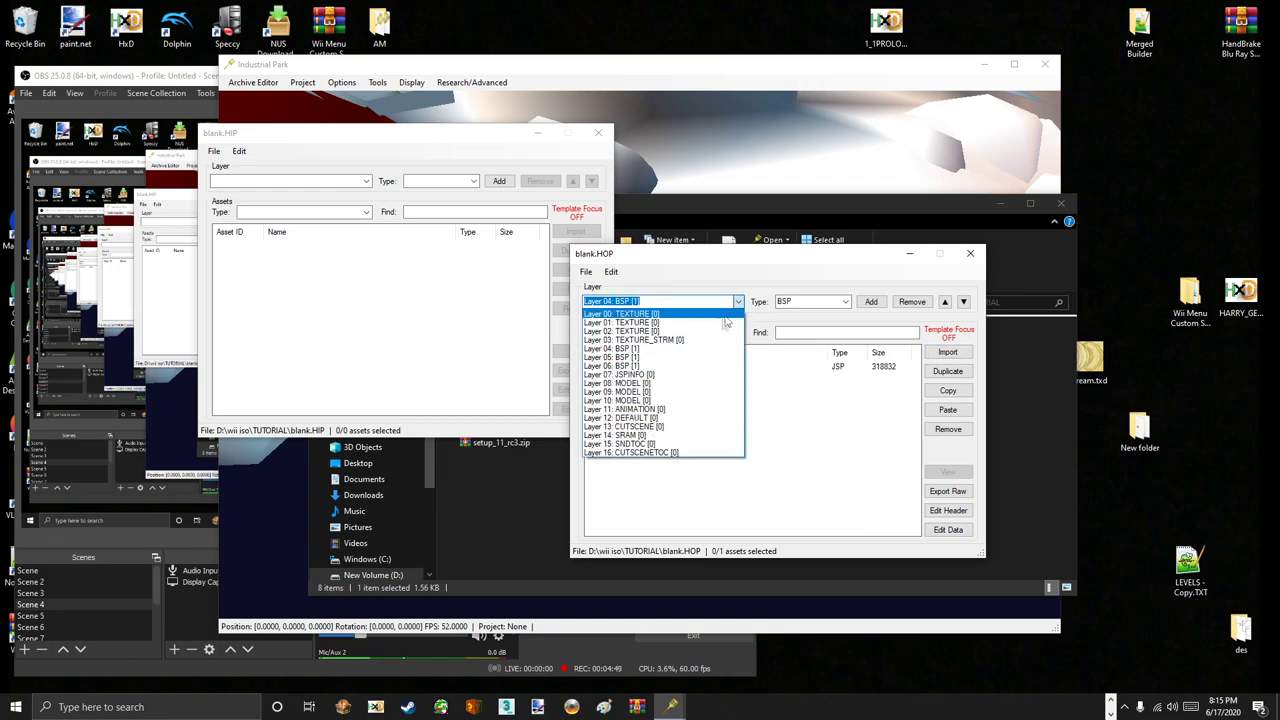
# - Import jellyfishinfo as JSP asset jf01_jellyfish_fields_jellyfish into Layer 07: JSPINFO
pyautogui.click(682, 368)
pyautogui.click(936, 355)
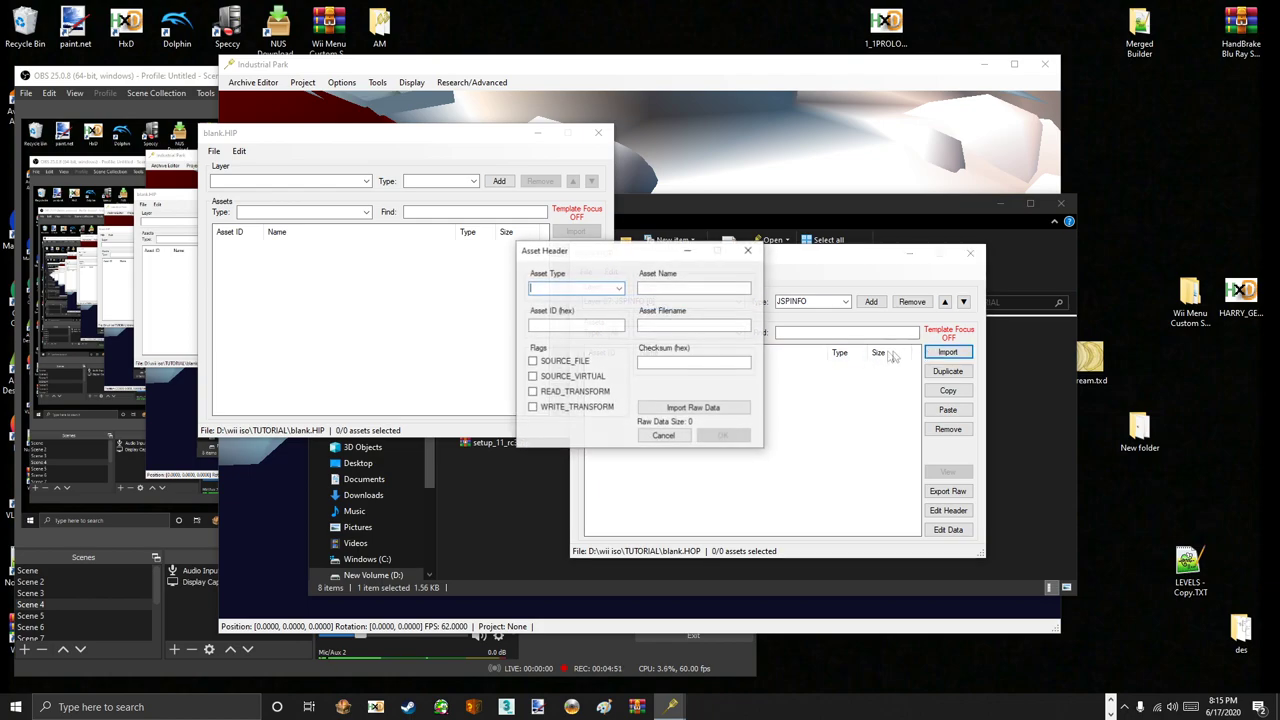
pyautogui.click(590, 288)
pyautogui.scroll(-4, 580, 458)
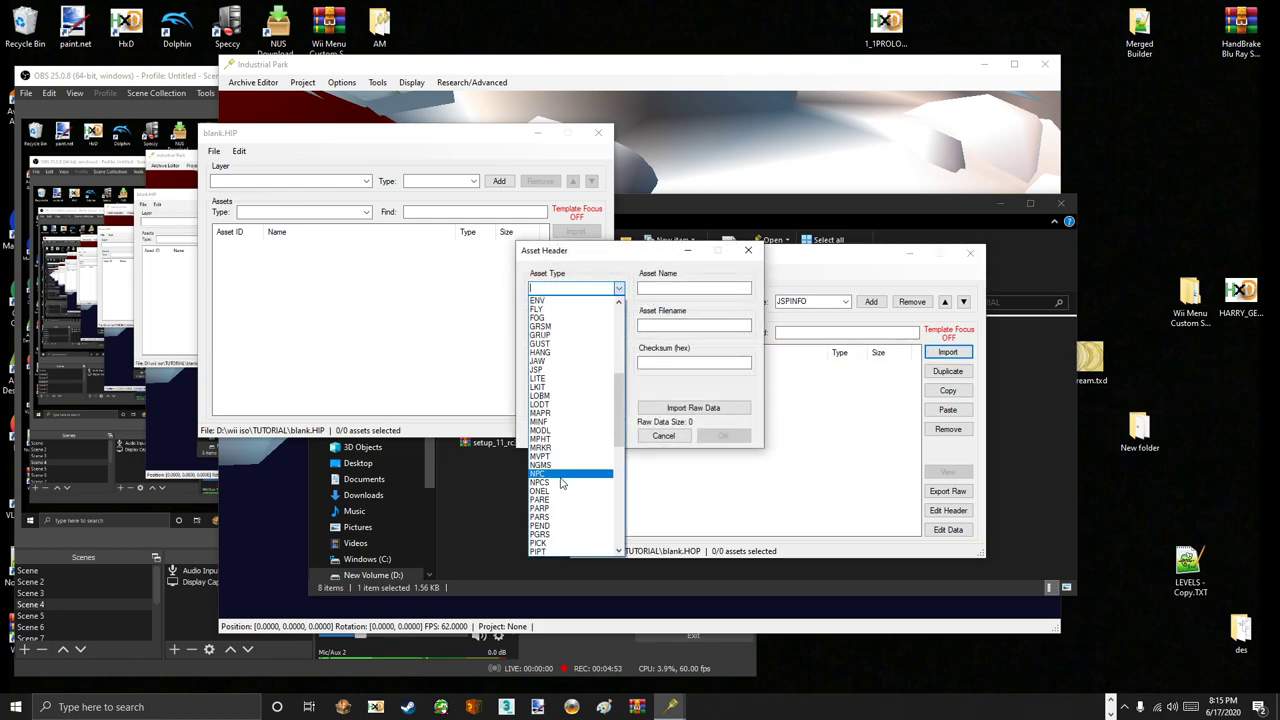
pyautogui.click(548, 345)
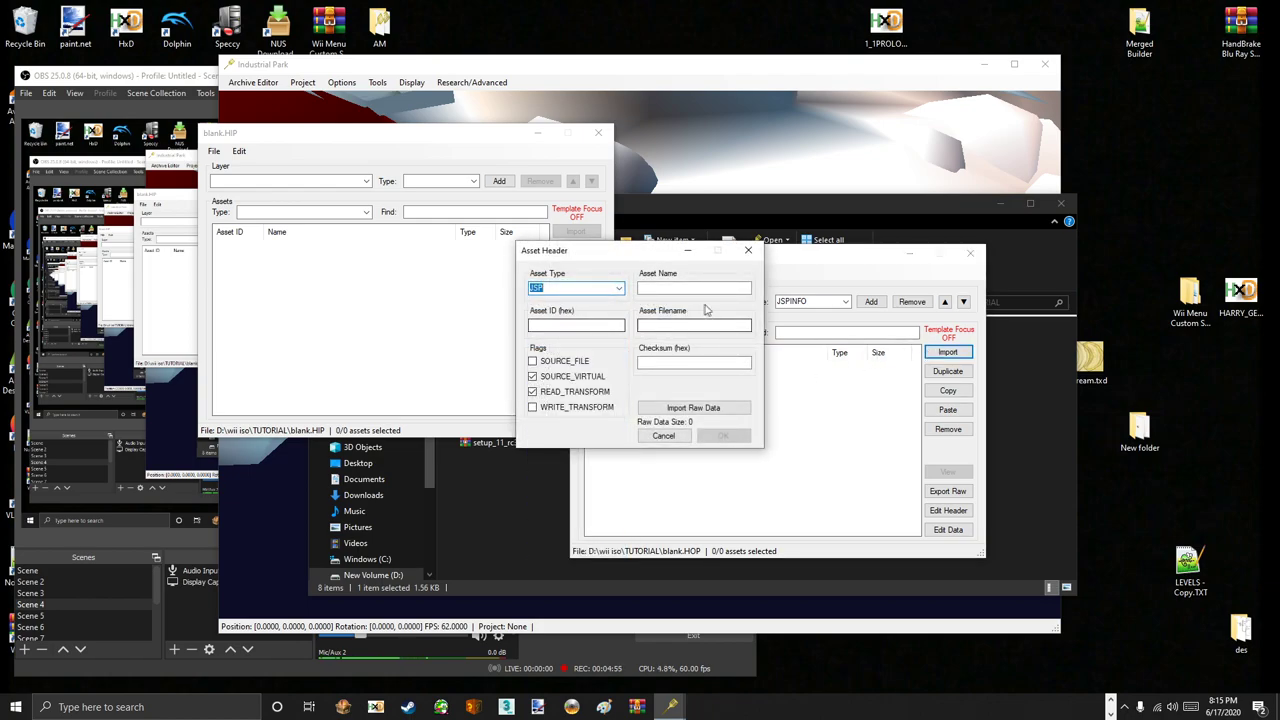
pyautogui.click(695, 409)
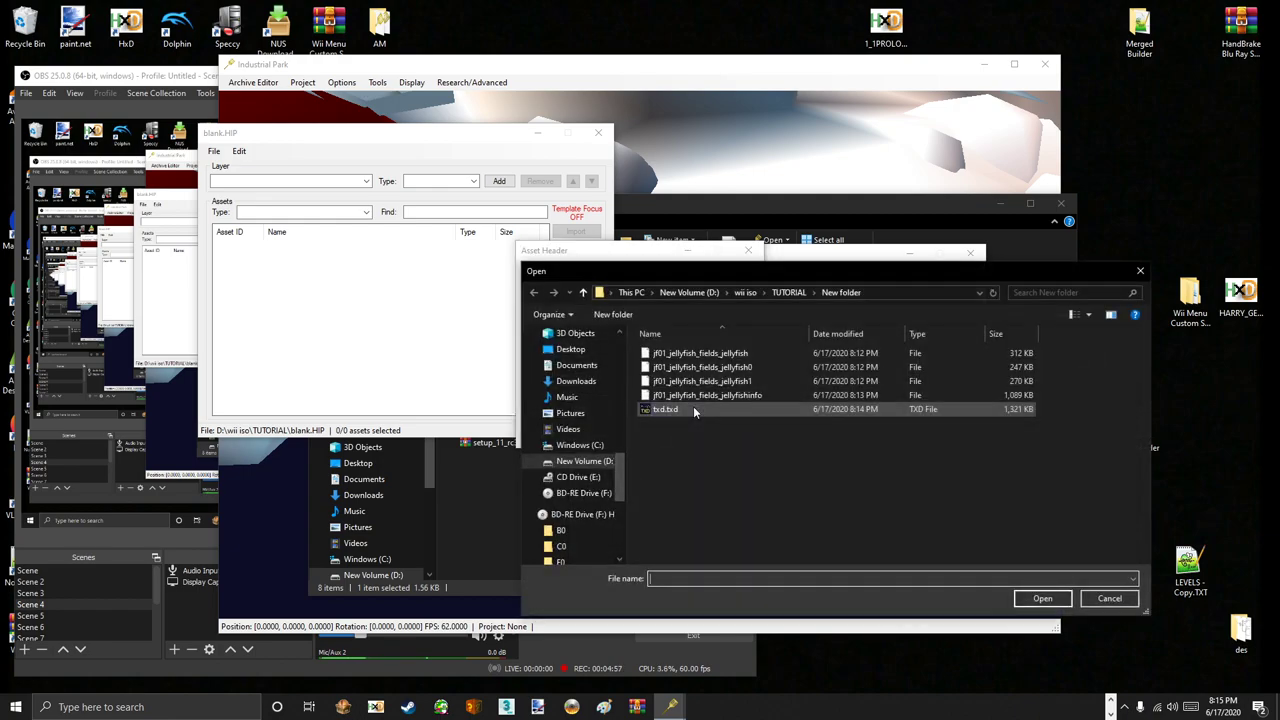
pyautogui.doubleClick(699, 397)
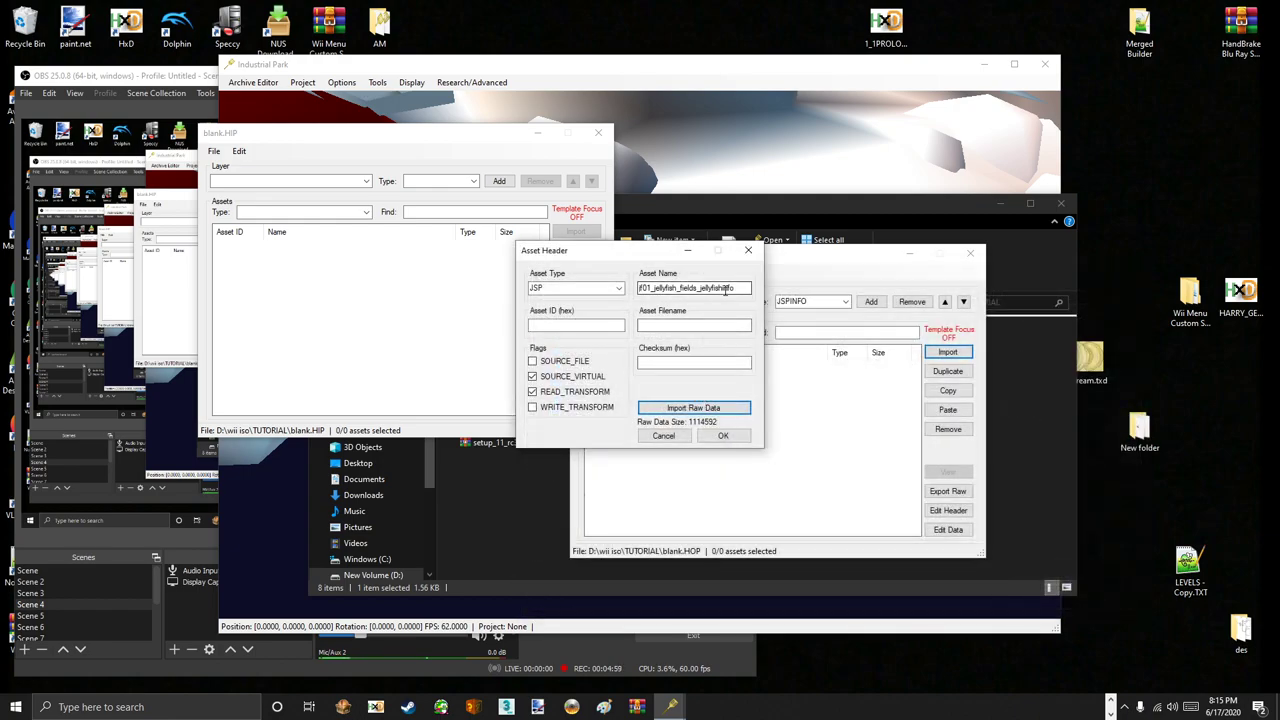
pyautogui.moveTo(724, 288); pyautogui.dragTo(746, 289)
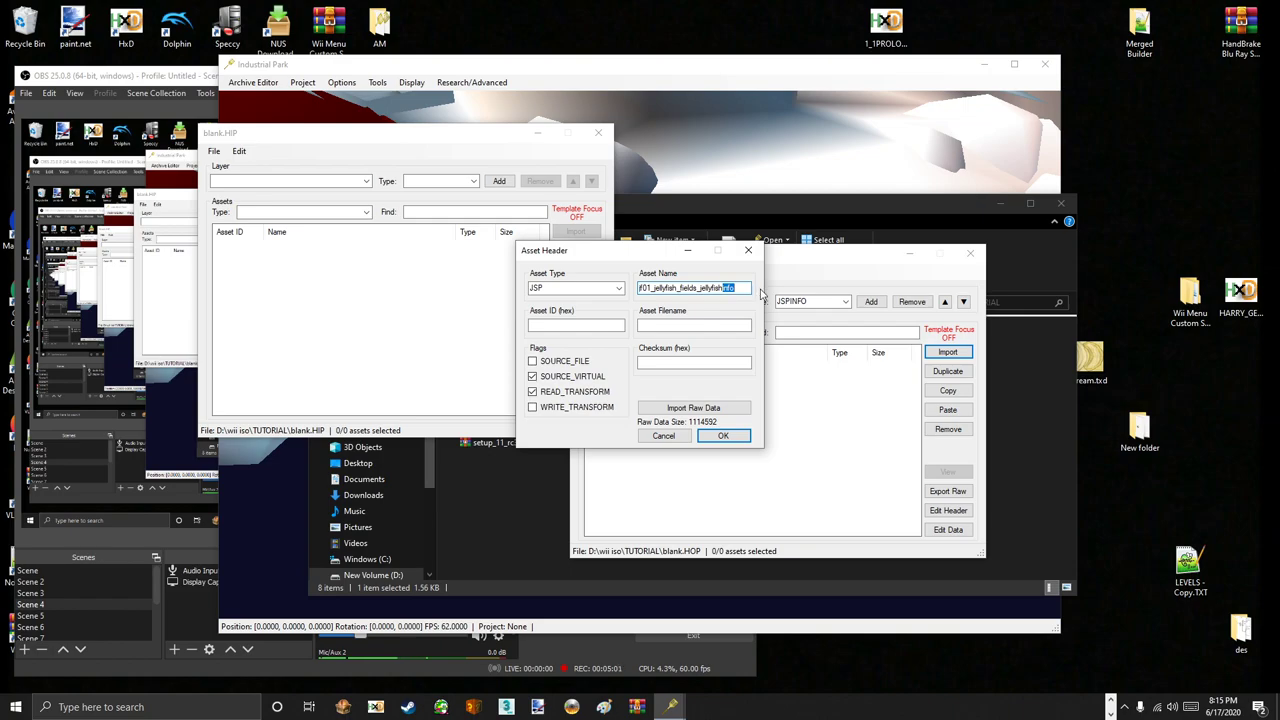
pyautogui.click(735, 437)
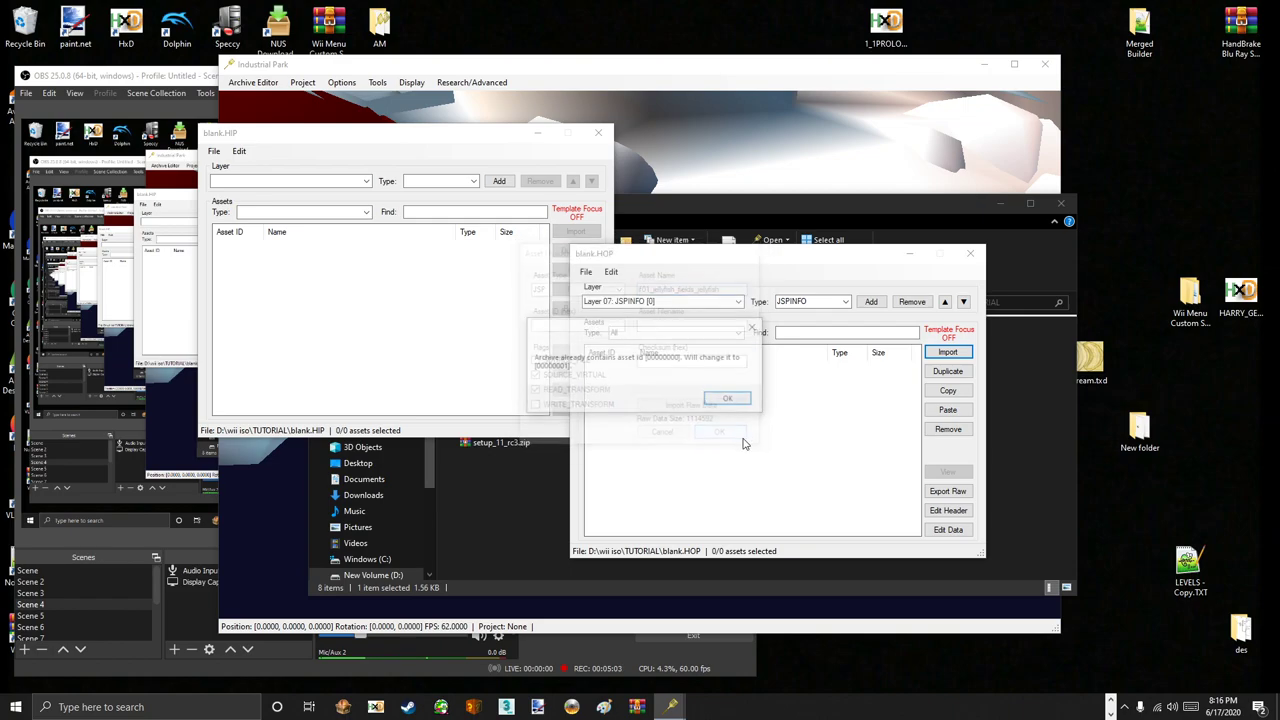
pyautogui.click(736, 400)
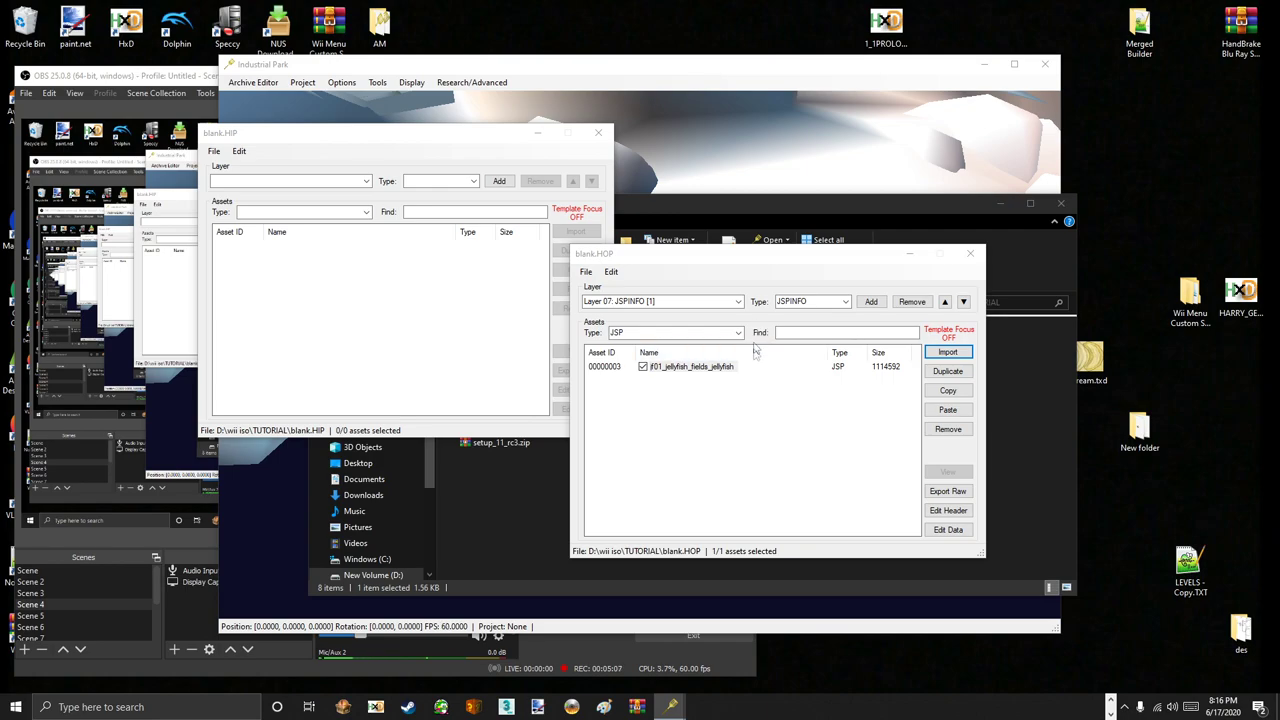
# - Import txd.txd as an RW3 texture archive into blank.HOP
pyautogui.click(611, 272)
pyautogui.click(611, 272)
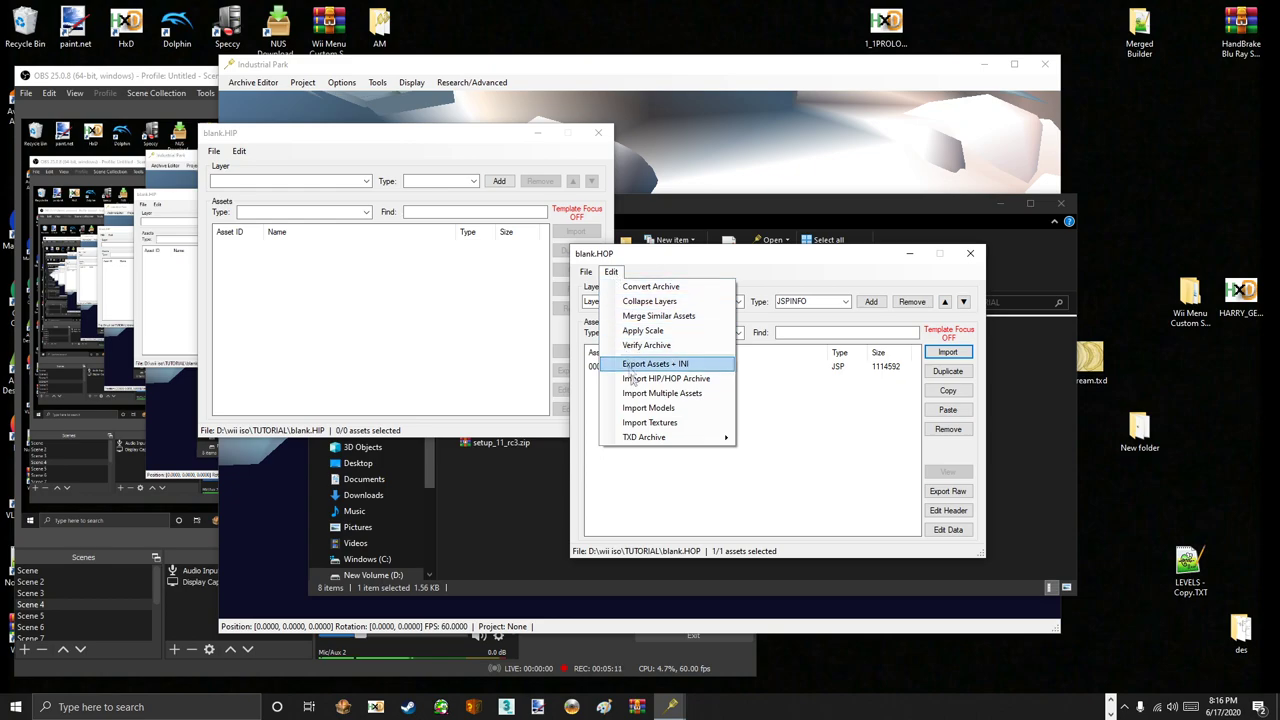
pyautogui.moveTo(645, 440)
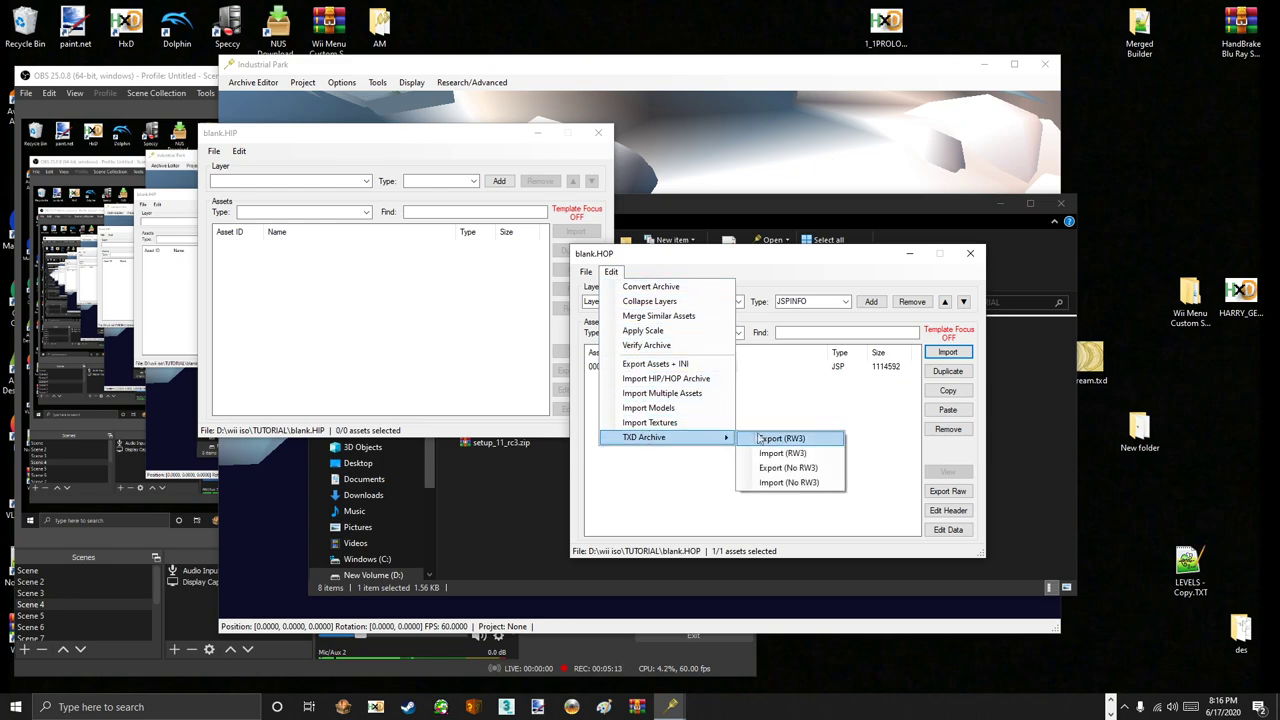
pyautogui.click(783, 454)
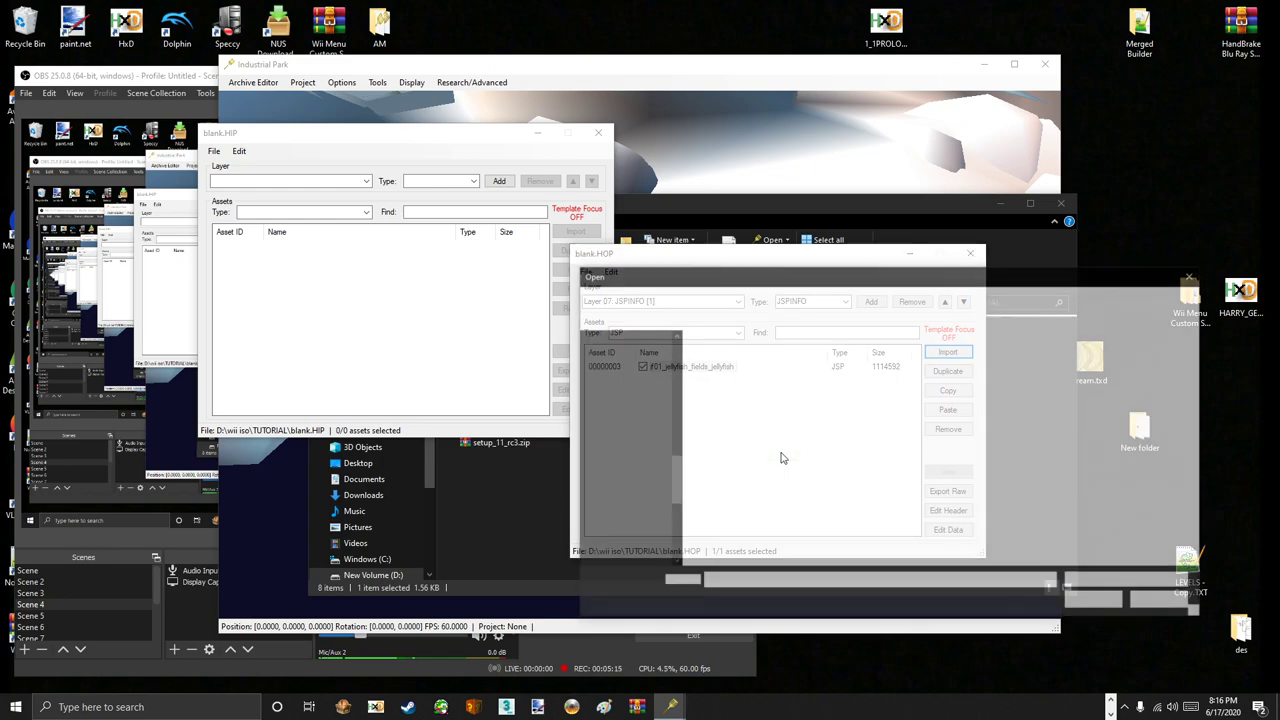
pyautogui.doubleClick(733, 381)
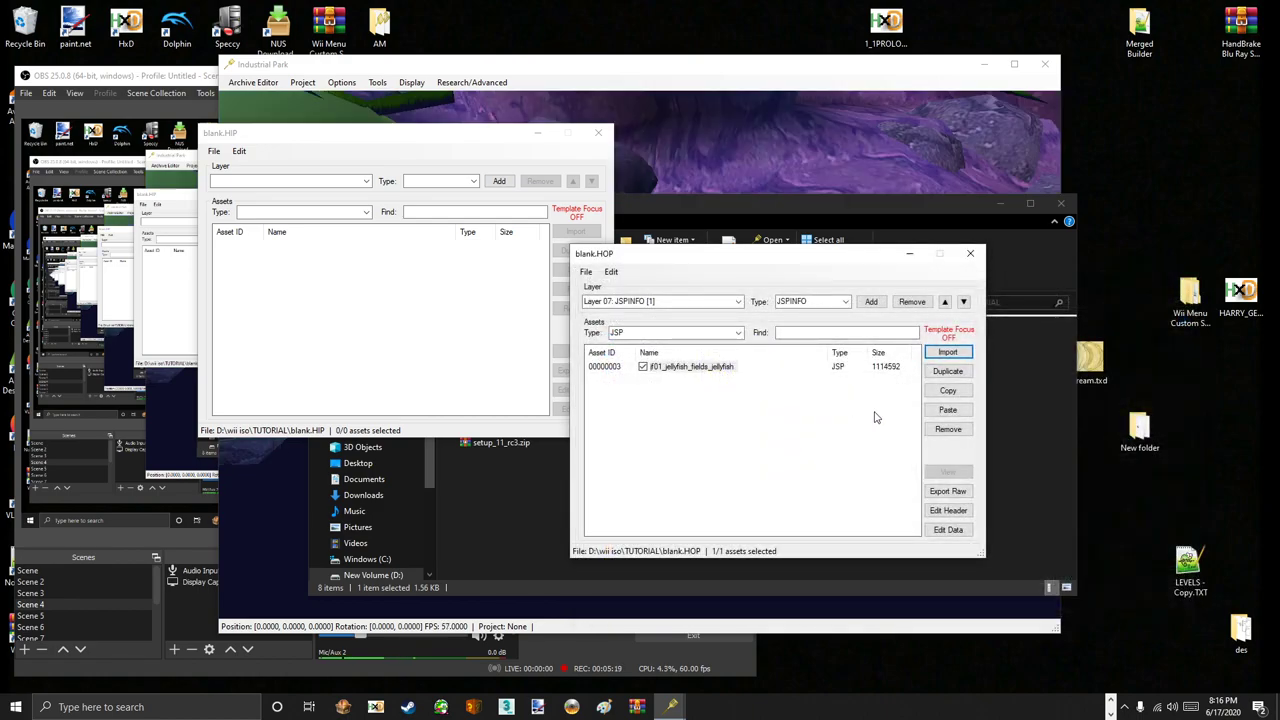
# - Minimize the blank.HOP and file browser windows and move the camera to Jellyfish Rock
pyautogui.click(910, 254)
pyautogui.click(1000, 203)
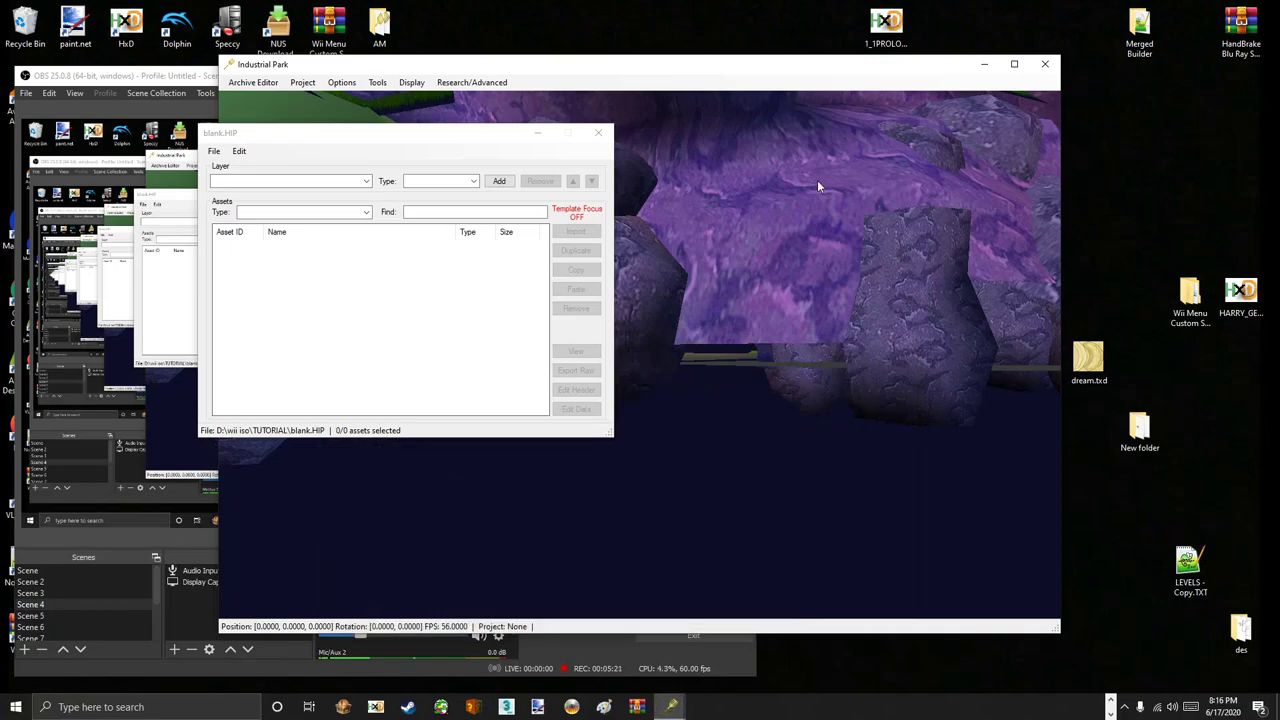
pyautogui.moveTo(817, 180); pyautogui.dragTo(464, 168, button='right')
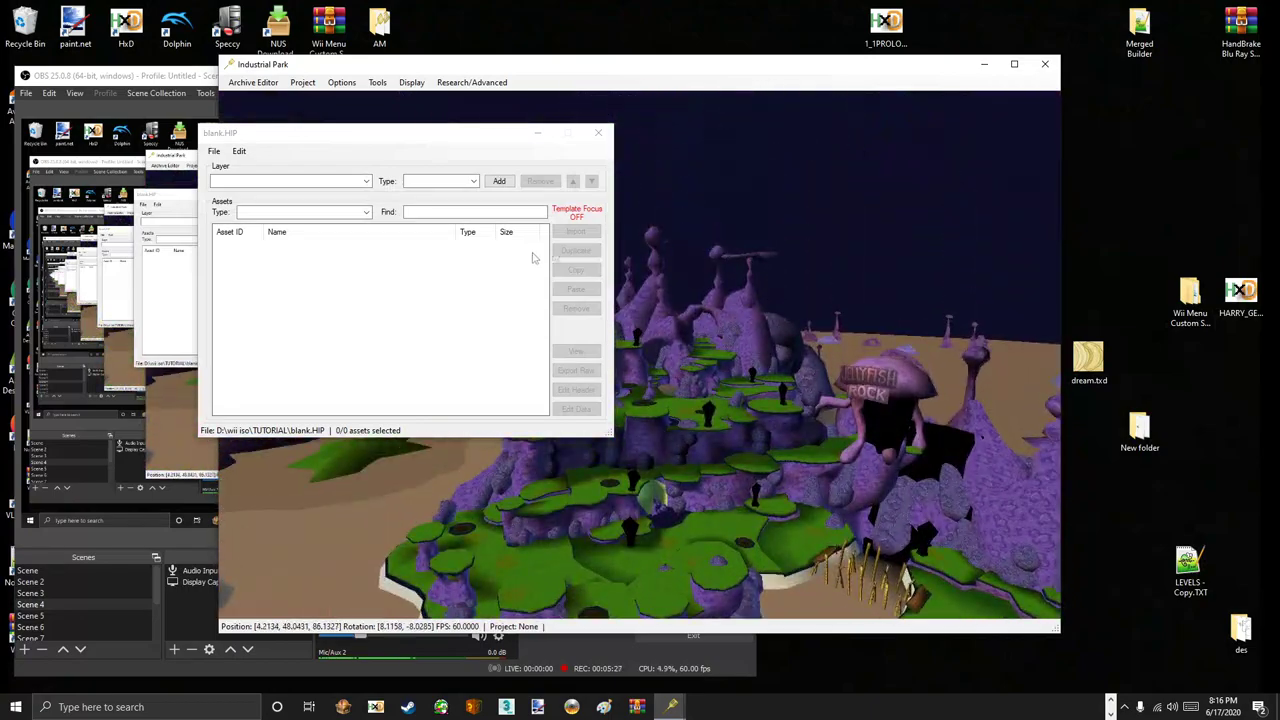
# - Show blank.HIP's Layer 12: DEFAULT and open HERO's Asset Data Editor on the right side
pyautogui.moveTo(423, 134); pyautogui.dragTo(791, 157)
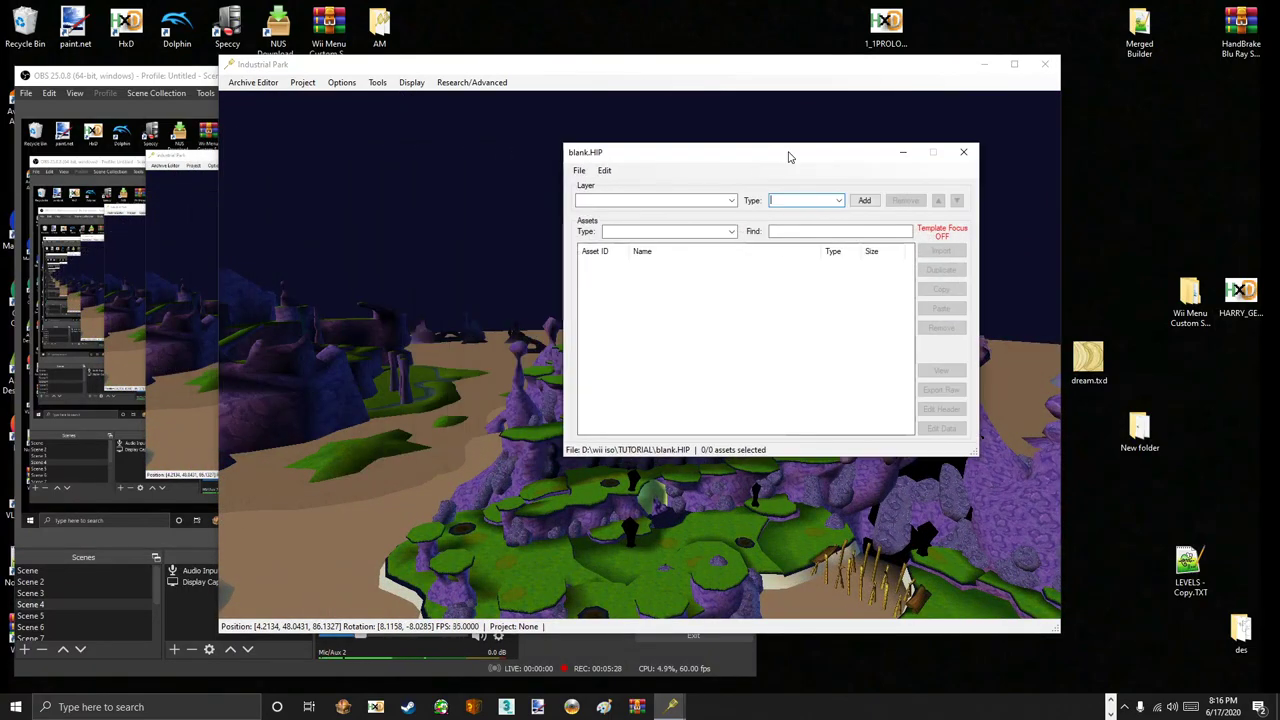
pyautogui.click(730, 201)
pyautogui.click(680, 316)
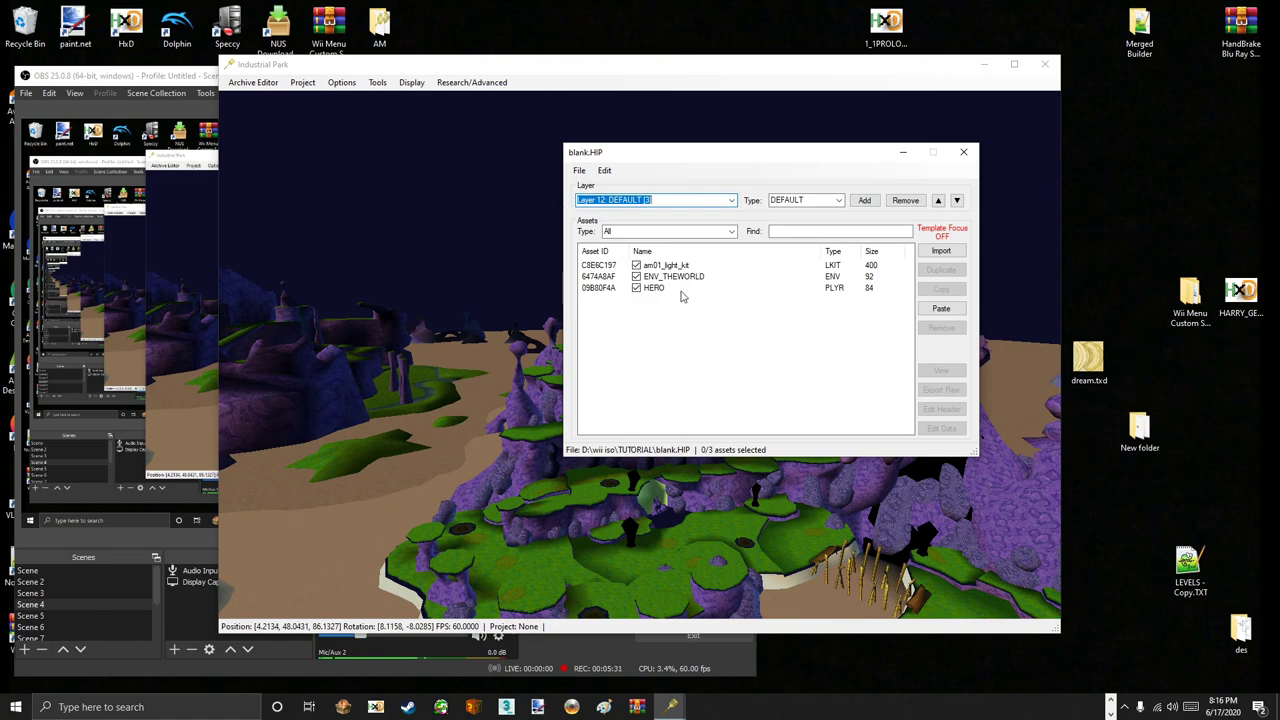
pyautogui.rightClick(659, 290)
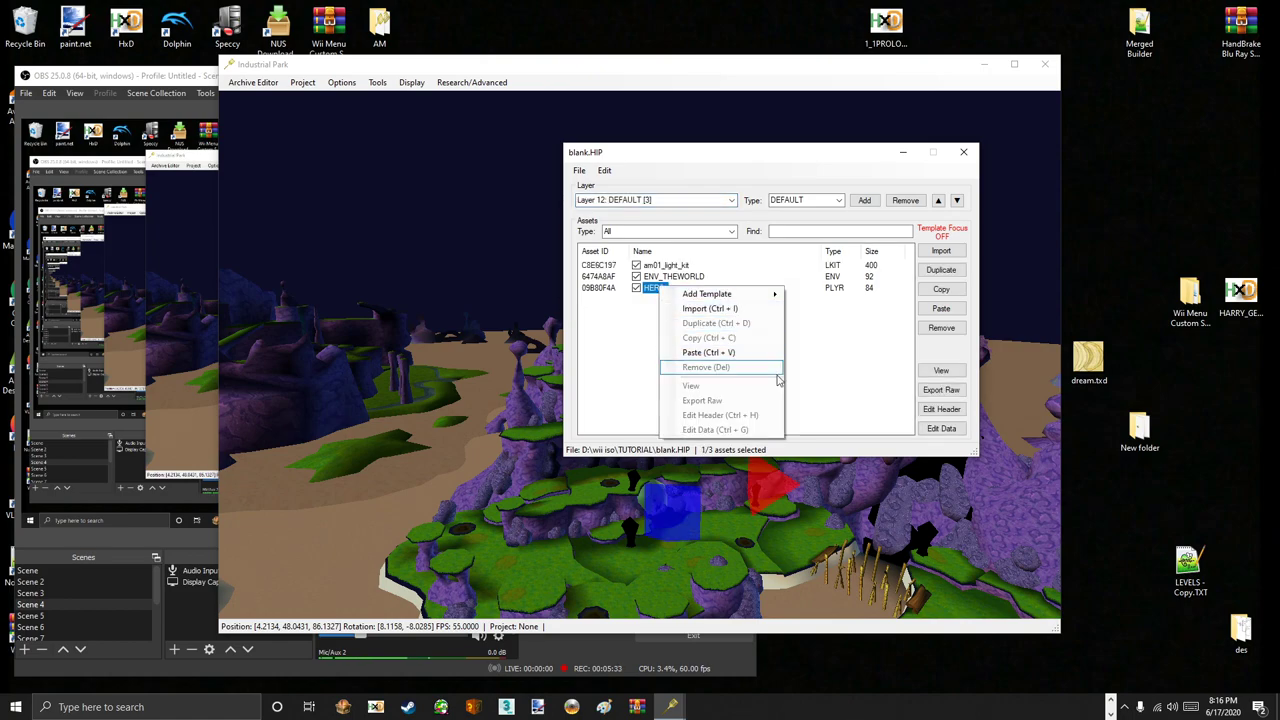
pyautogui.click(943, 429)
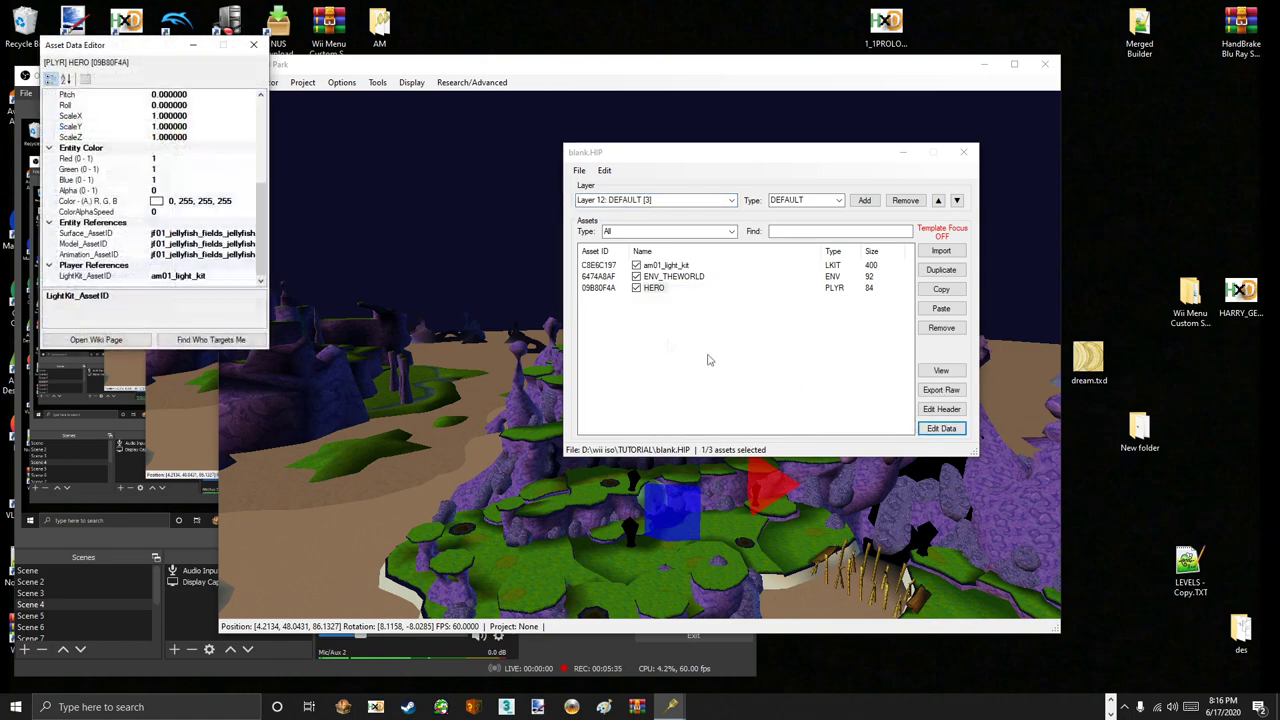
pyautogui.moveTo(135, 47); pyautogui.dragTo(985, 218)
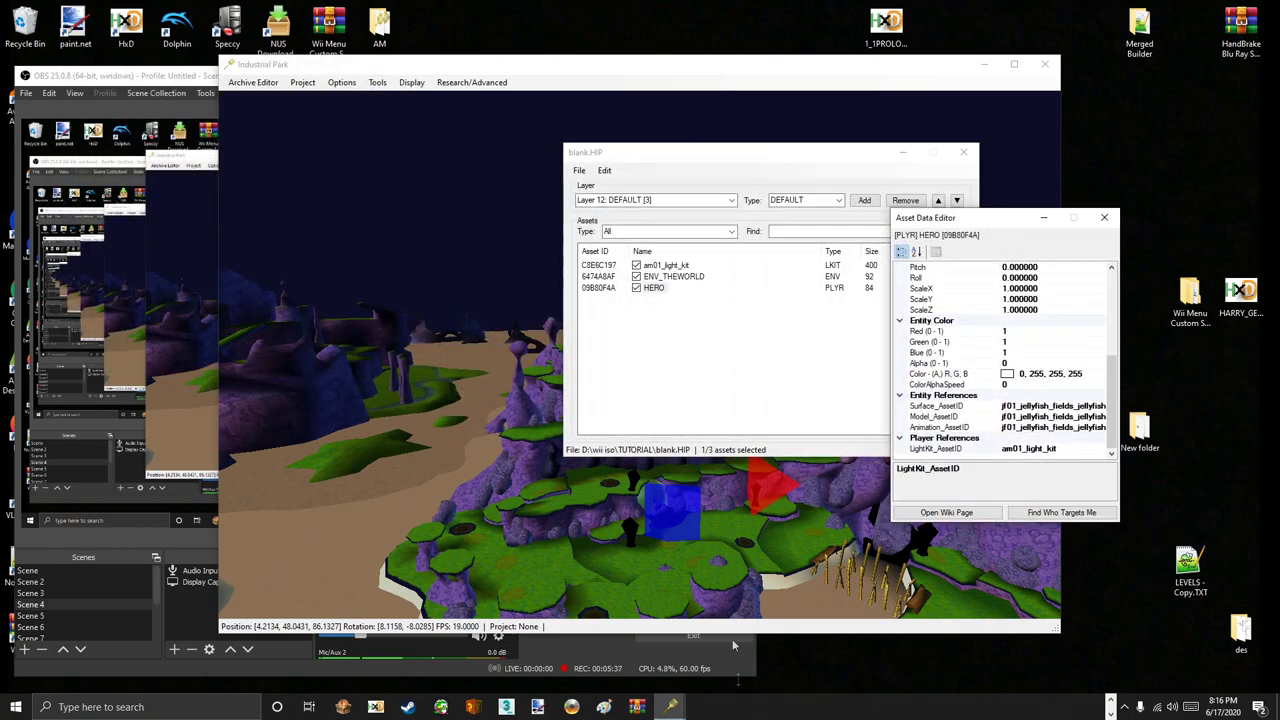
pyautogui.moveTo(672, 707)
pyautogui.moveTo(524, 636)
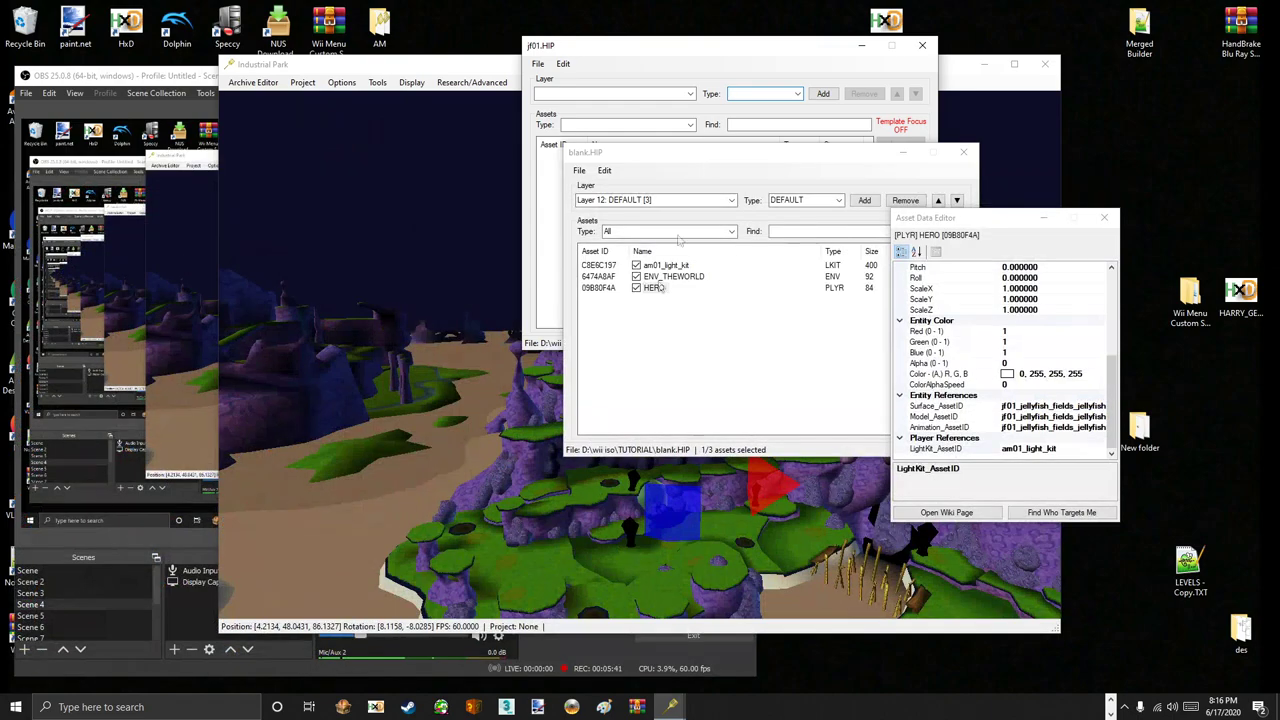
# - Move jf01.HIP left, filter Layer 11: DEFAULT to PLYR, and select SPONGEBOB
pyautogui.moveTo(759, 62); pyautogui.dragTo(230, 138)
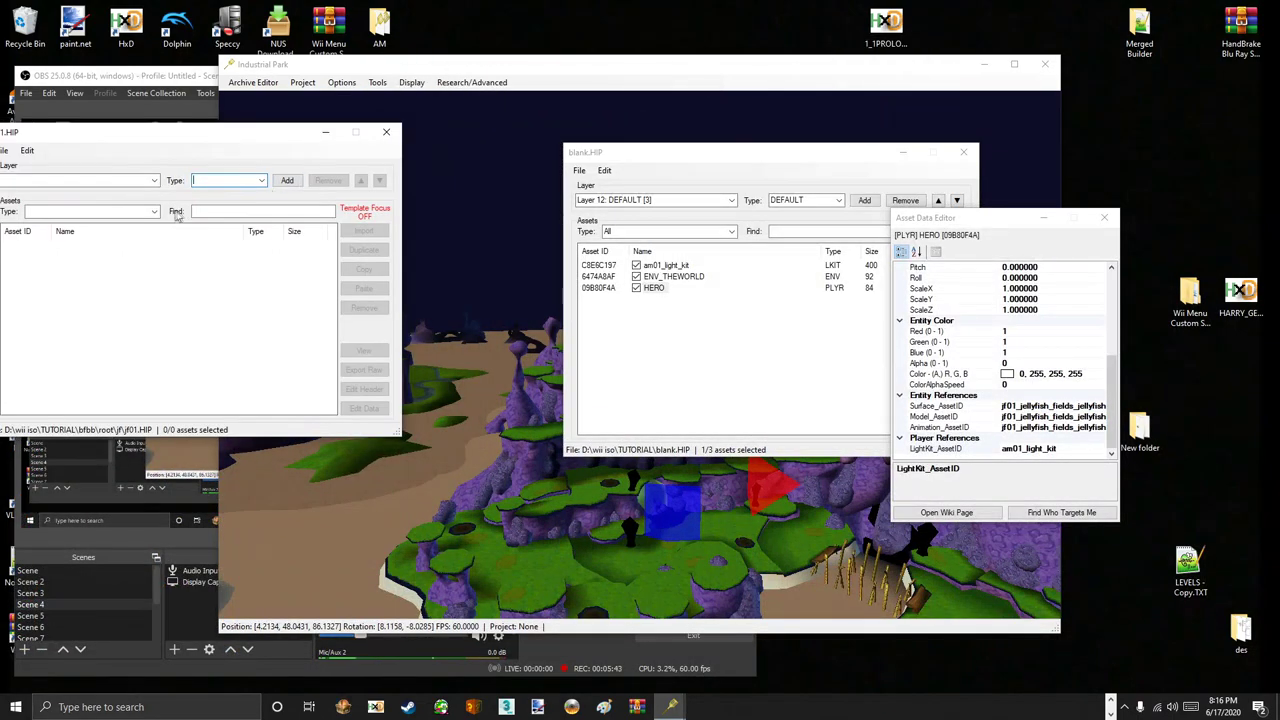
pyautogui.moveTo(210, 147); pyautogui.dragTo(268, 139)
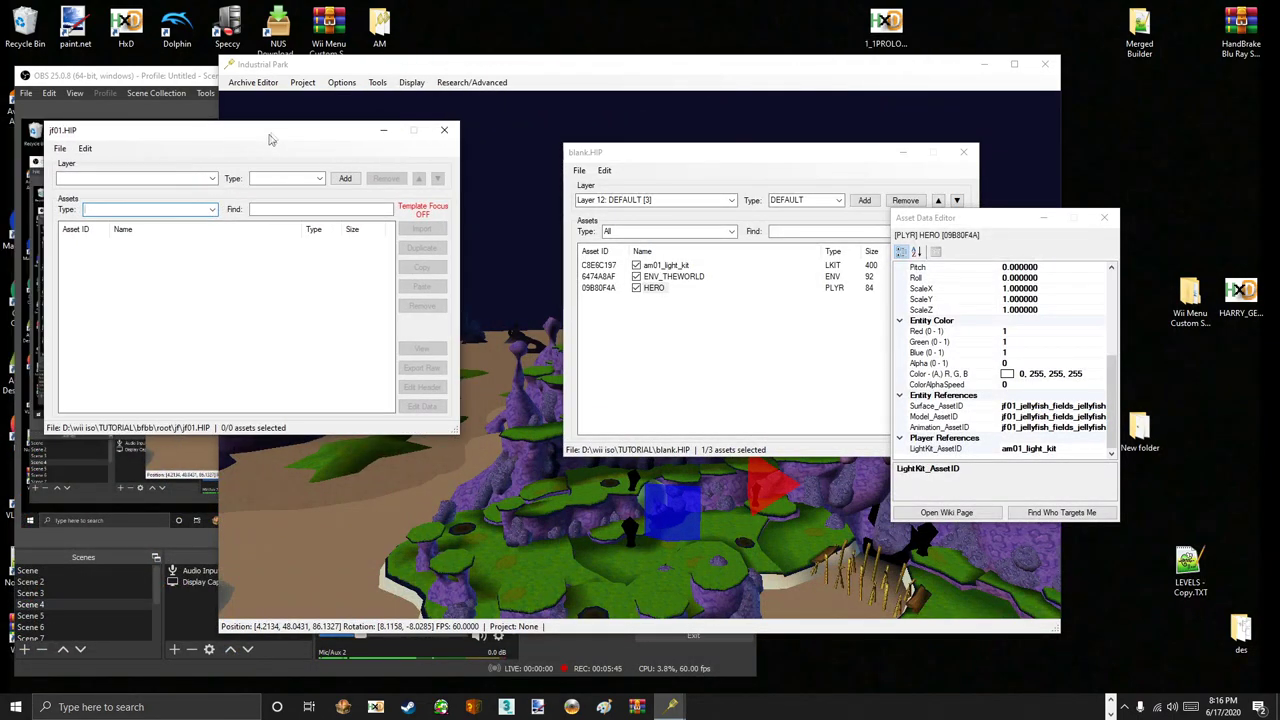
pyautogui.click(209, 211)
pyautogui.click(214, 179)
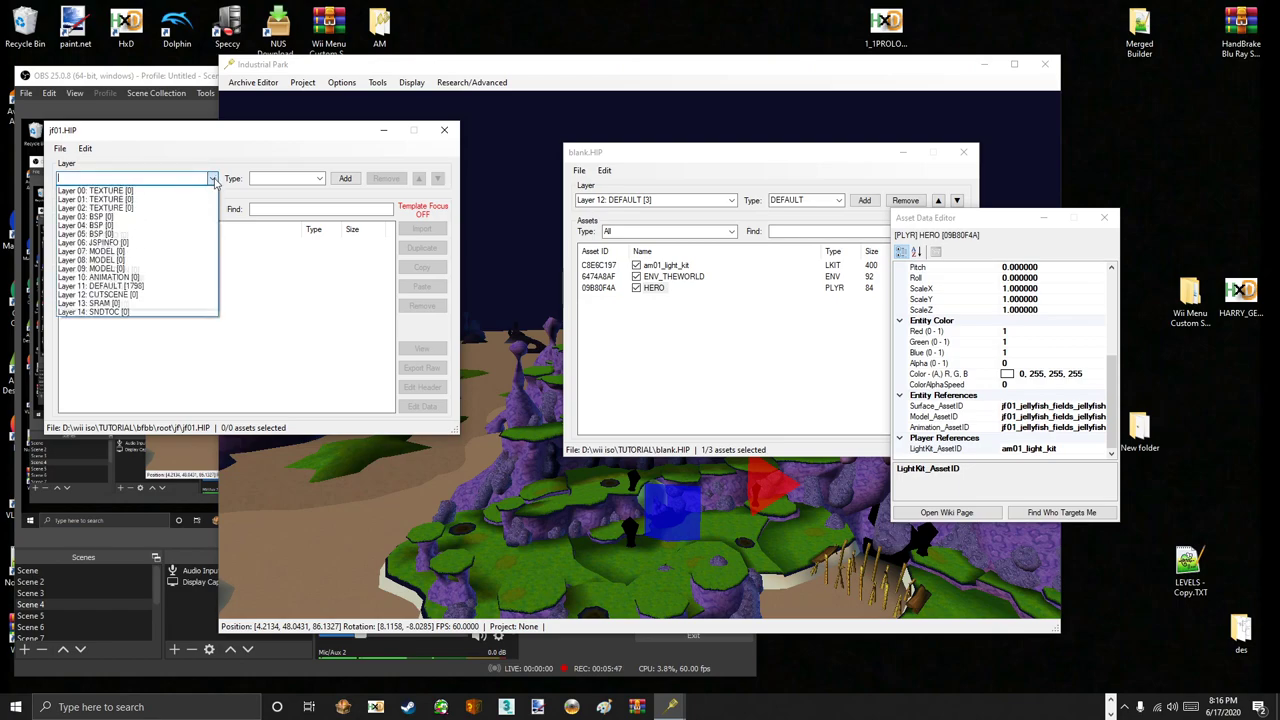
pyautogui.click(142, 287)
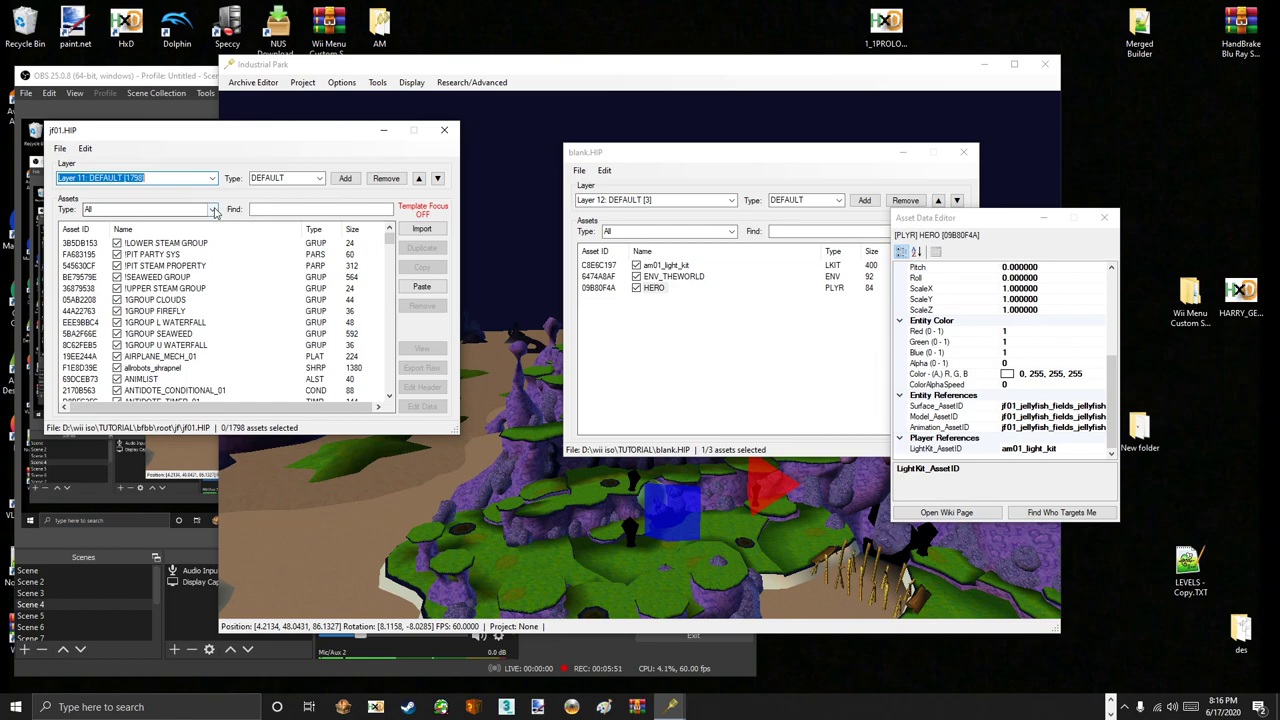
pyautogui.click(212, 209)
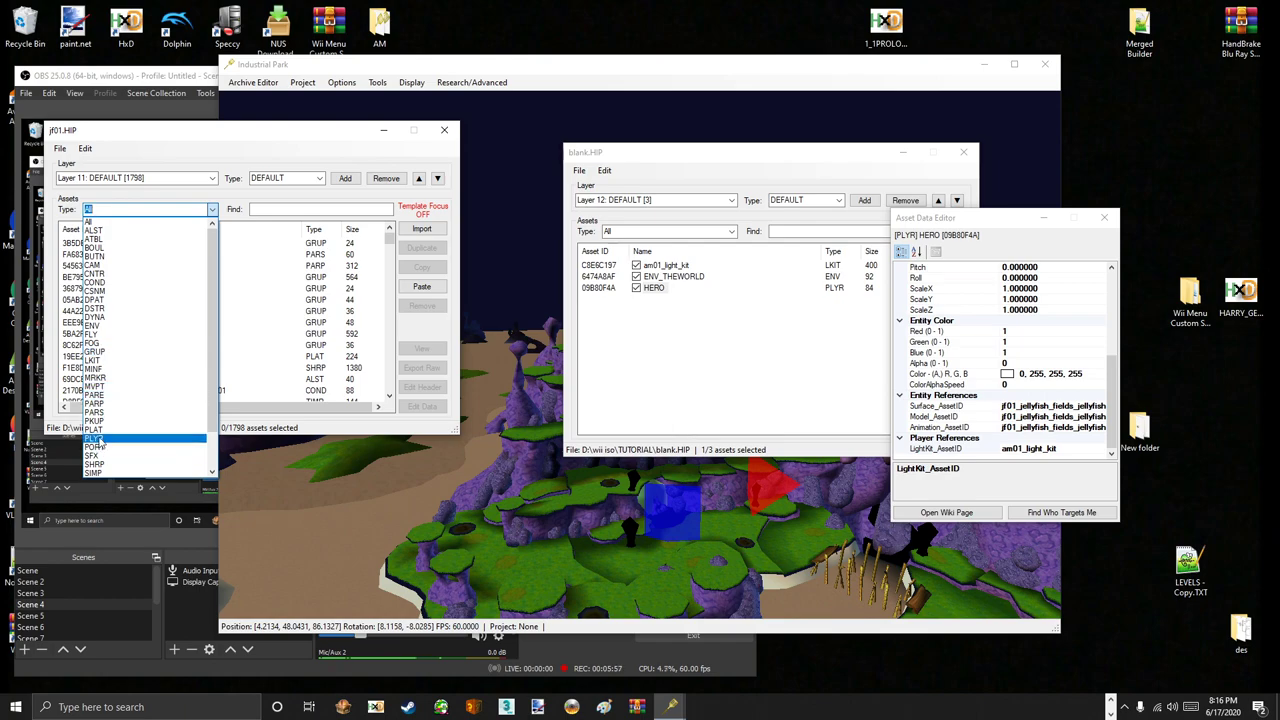
pyautogui.click(96, 440)
pyautogui.click(160, 248)
pyautogui.rightClick(160, 250)
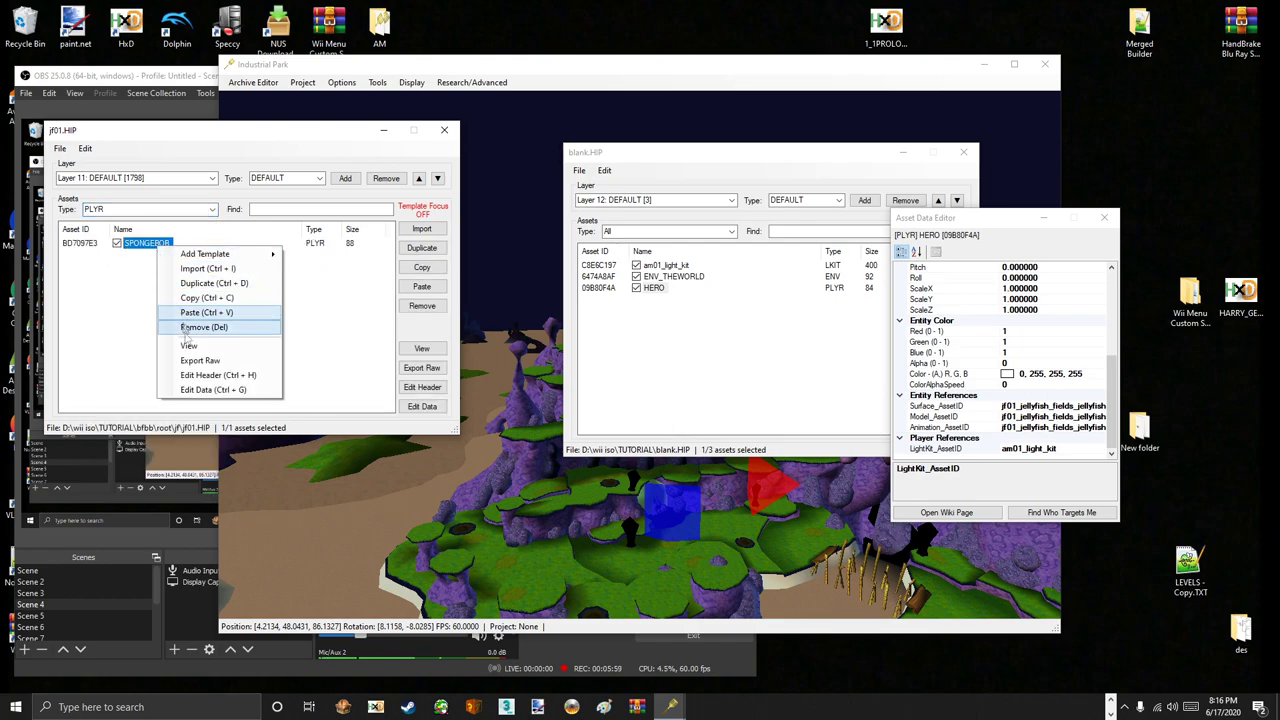
# - Open SPONGEBOB's data and paste its PositionX 32.826030 and PositionY 3.058437 into HERO's ScaleX and ScaleY
pyautogui.click(199, 394)
pyautogui.scroll(5, 235, 268)
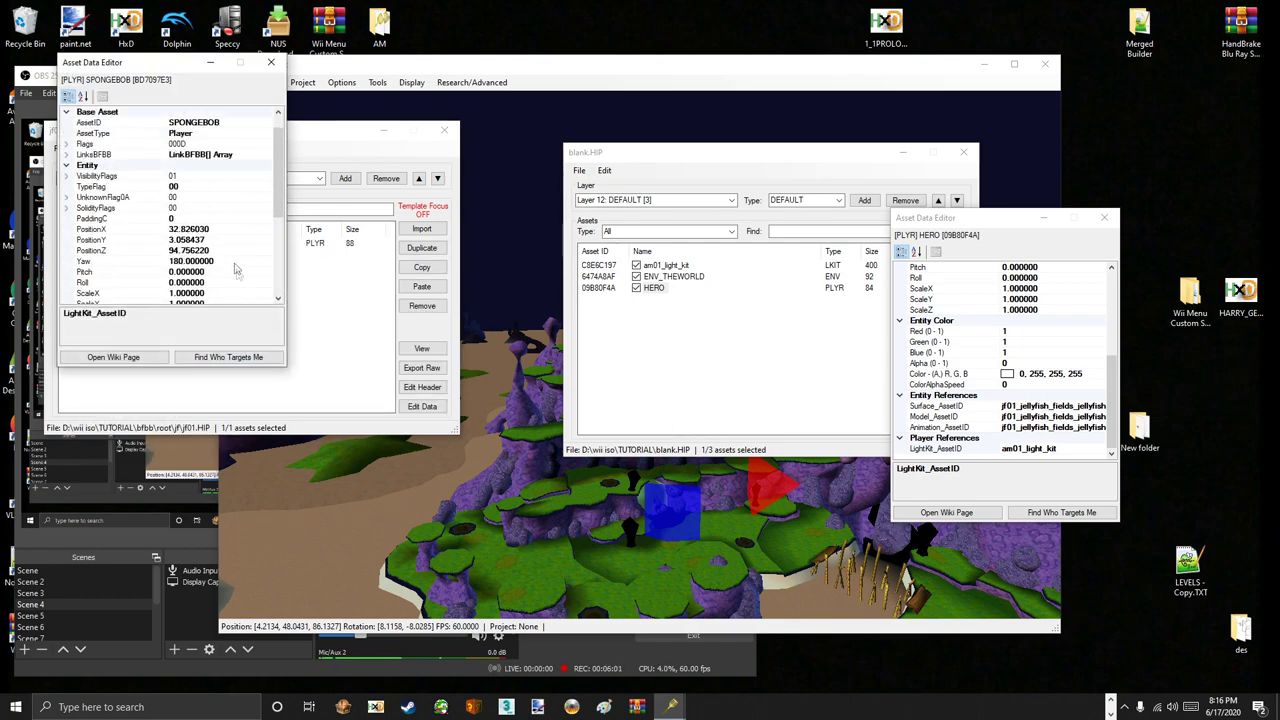
pyautogui.click(209, 229)
pyautogui.rightClick(209, 229)
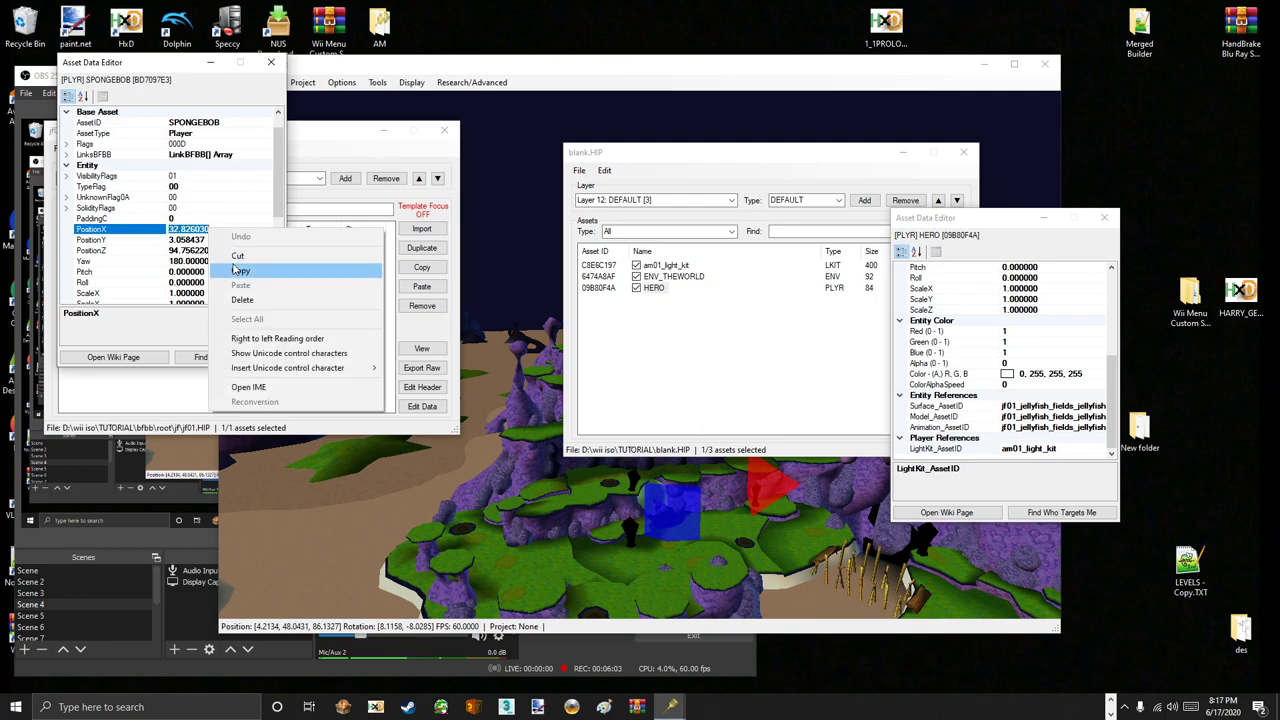
pyautogui.click(262, 266)
pyautogui.click(1022, 288)
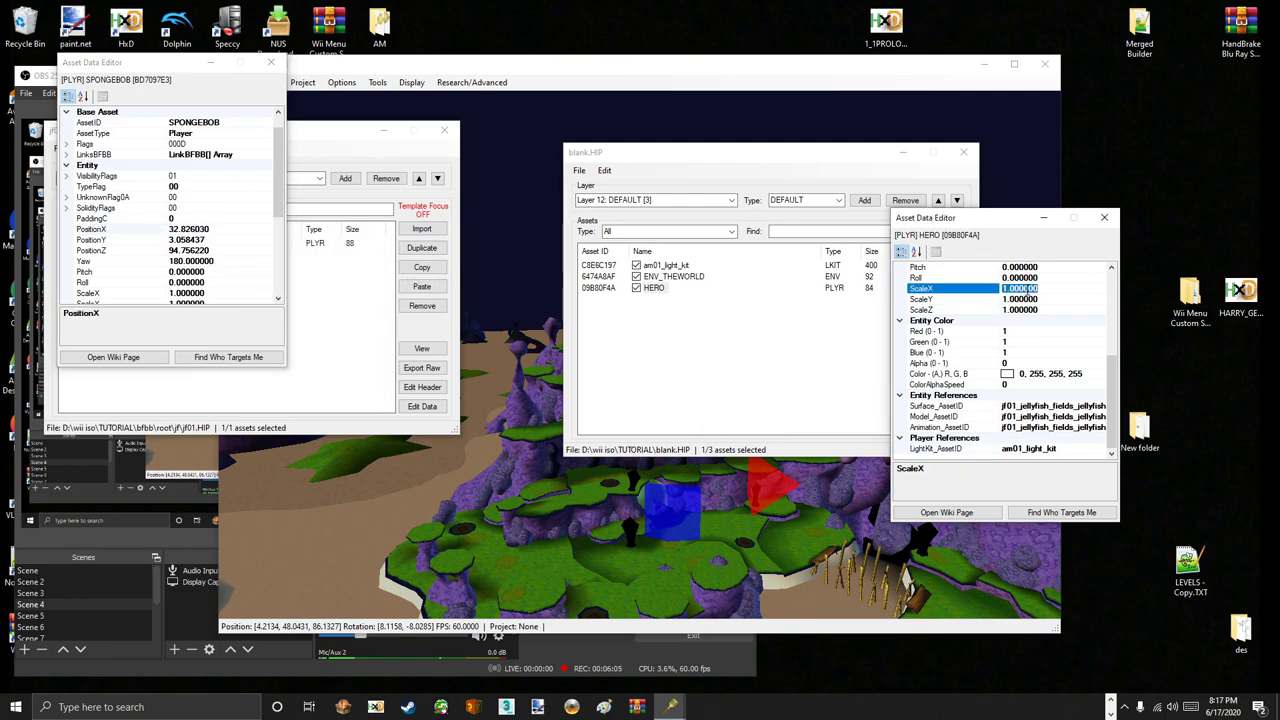
pyautogui.rightClick(1024, 288)
pyautogui.click(1075, 358)
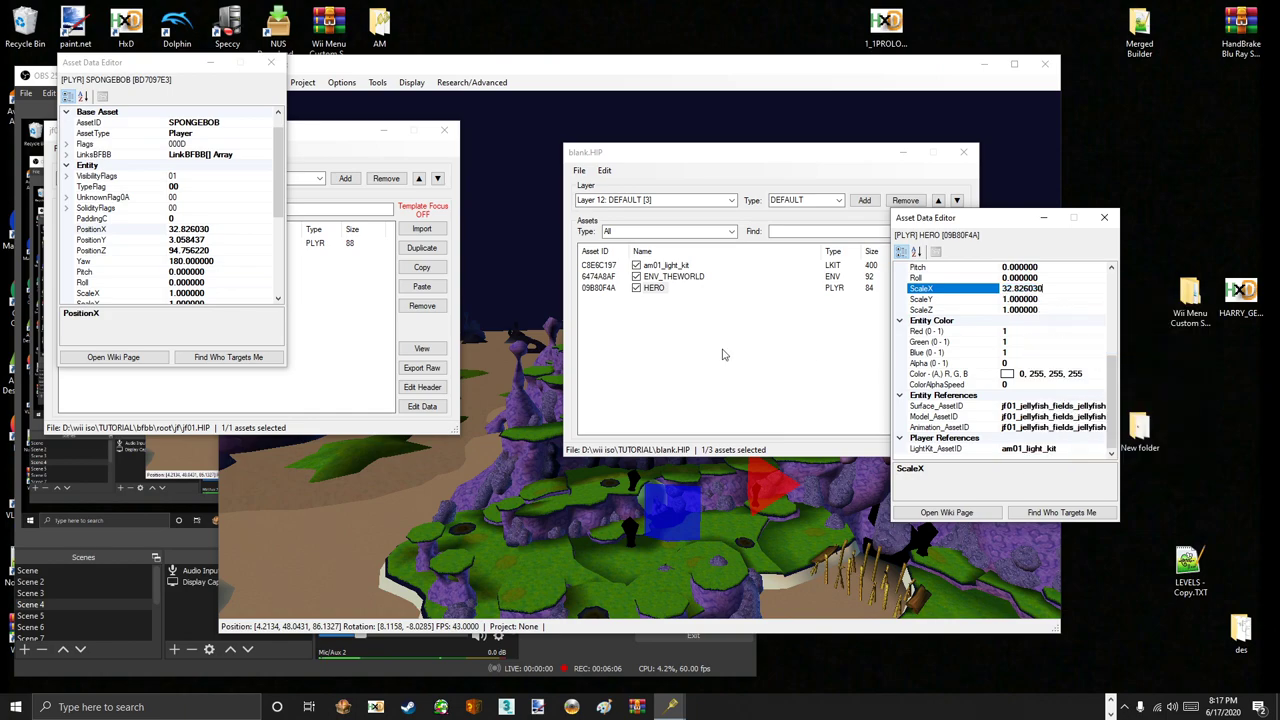
pyautogui.click(209, 240)
pyautogui.rightClick(209, 240)
pyautogui.click(262, 277)
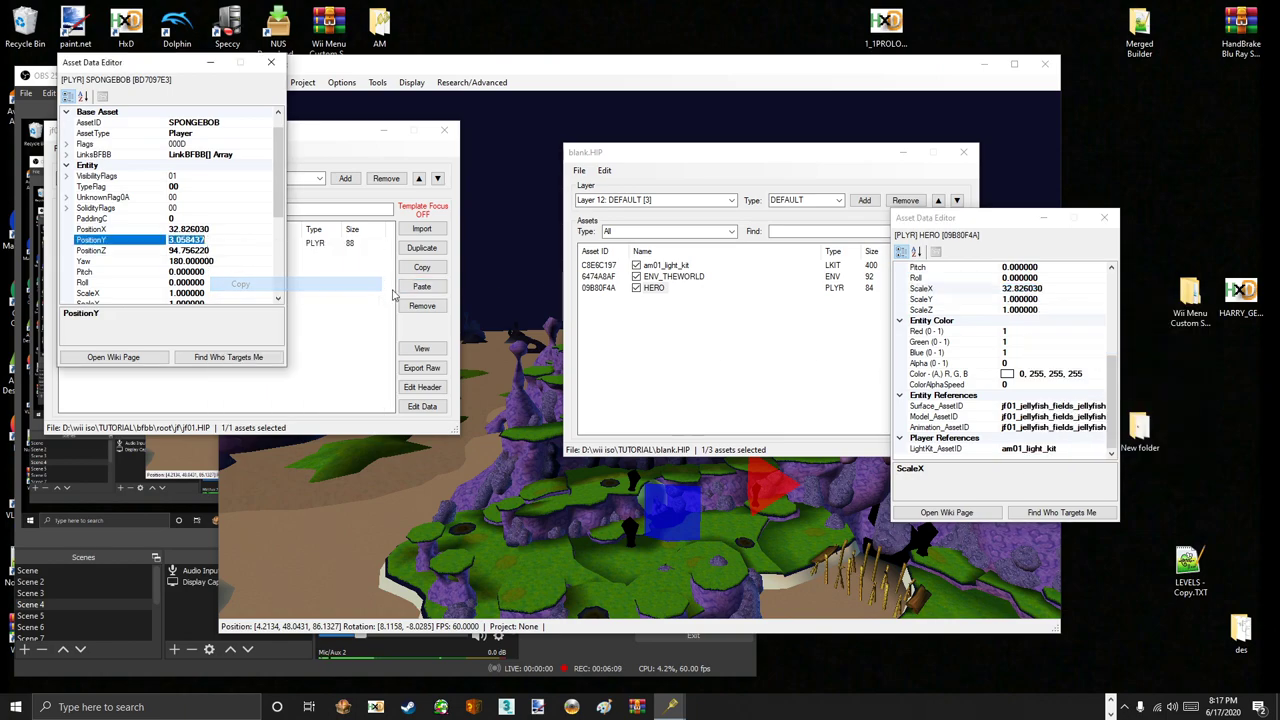
pyautogui.click(1022, 299)
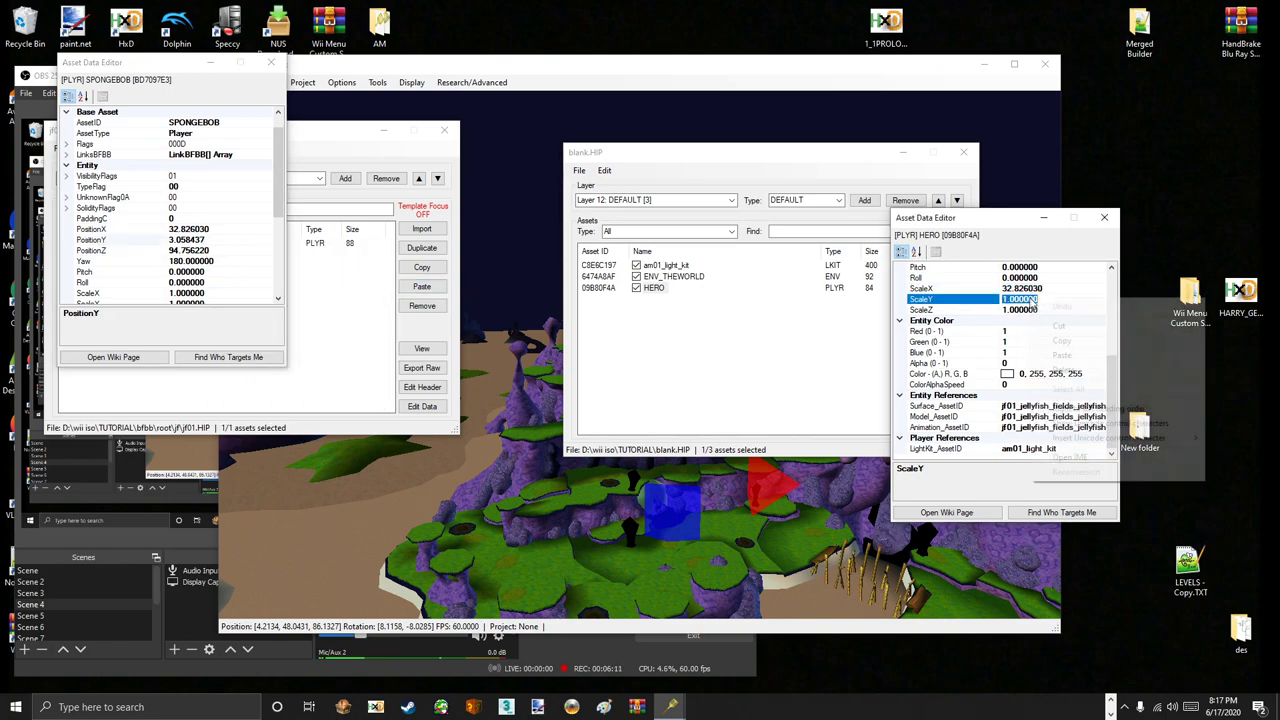
pyautogui.rightClick(1022, 299)
pyautogui.click(1070, 367)
# - Paste SPONGEBOB's PositionZ 94.756220 into HERO's ScaleZ
pyautogui.click(209, 250)
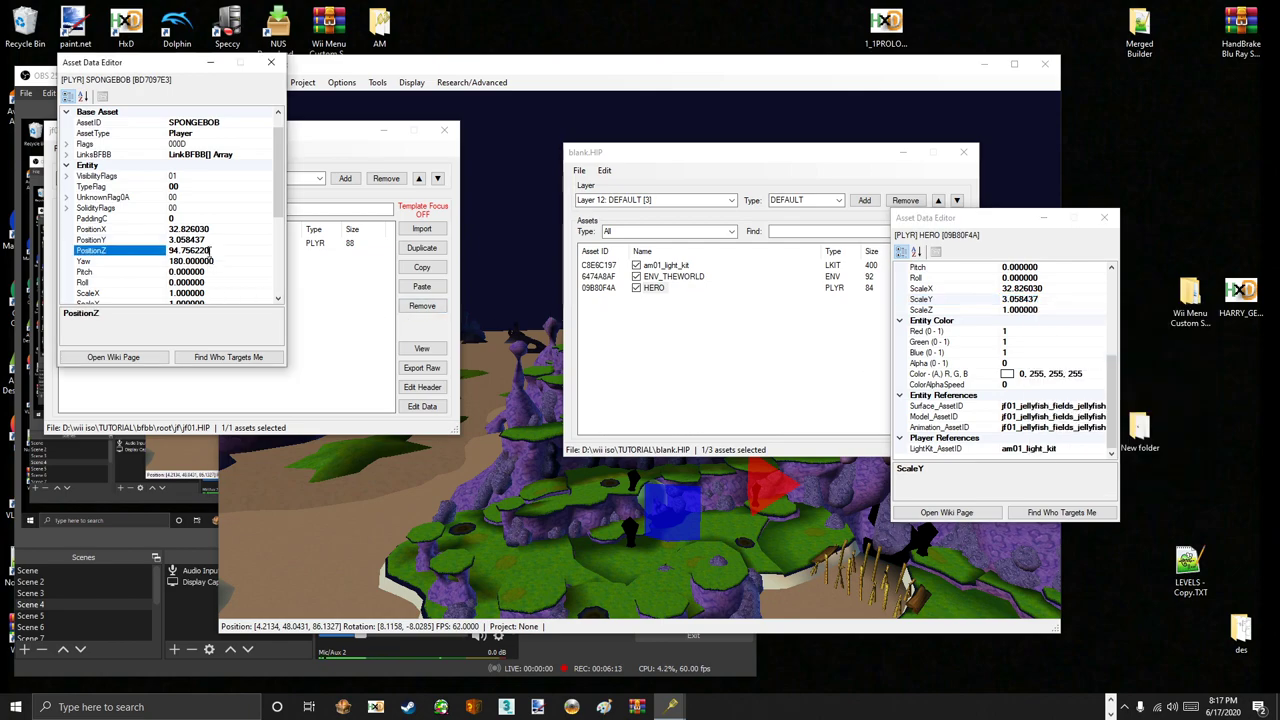
pyautogui.rightClick(209, 251)
pyautogui.click(300, 288)
pyautogui.click(1025, 309)
pyautogui.rightClick(1030, 310)
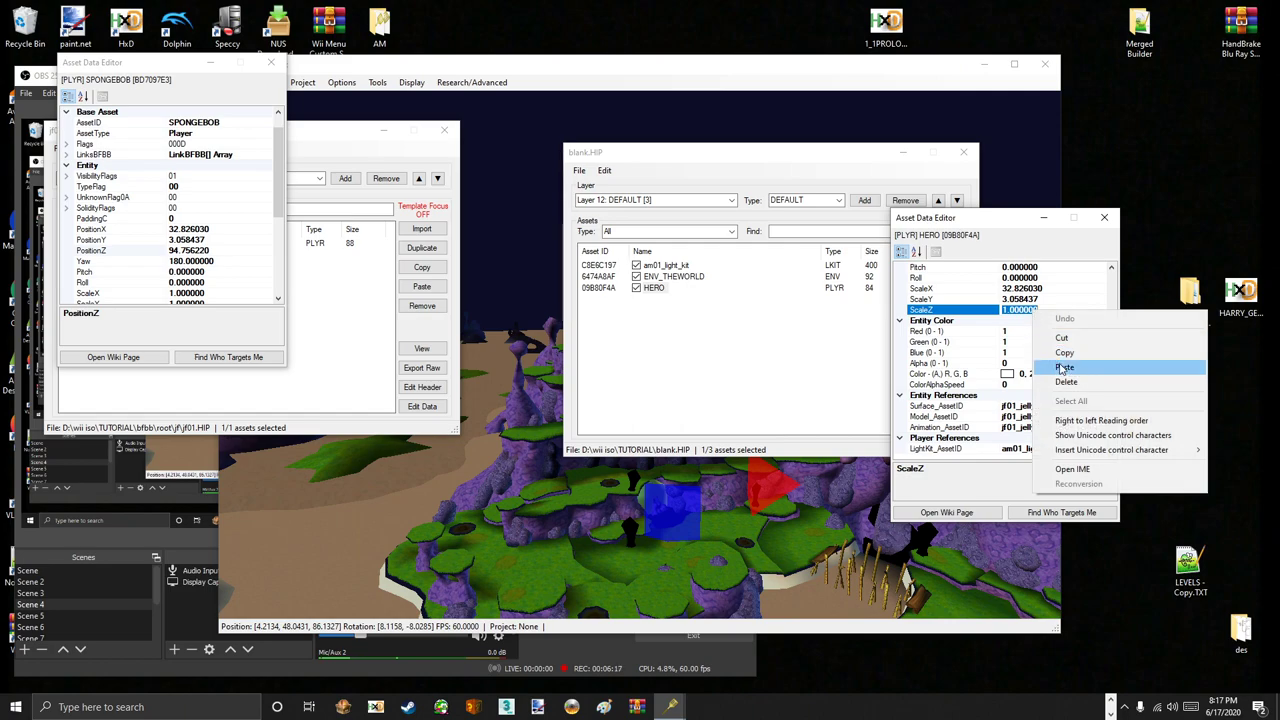
pyautogui.click(1070, 366)
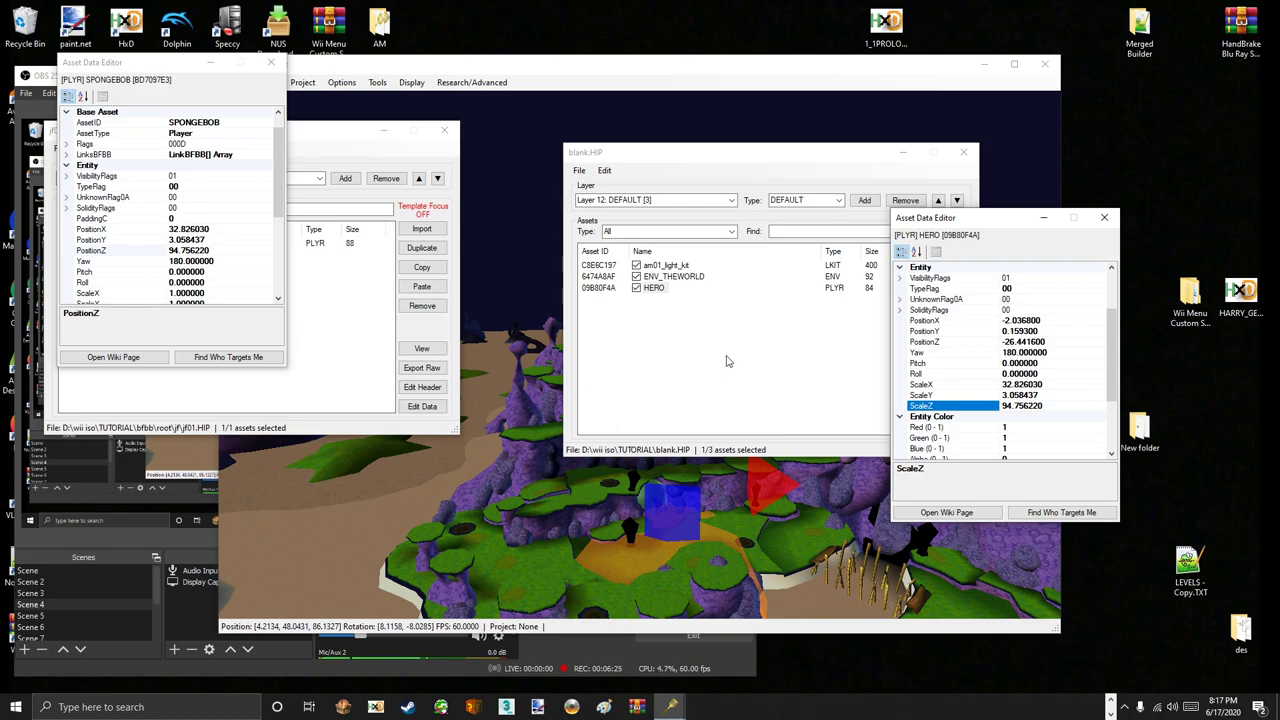
# - Restore HERO's ScaleX, ScaleY and ScaleZ to 1
pyautogui.click(1015, 384)
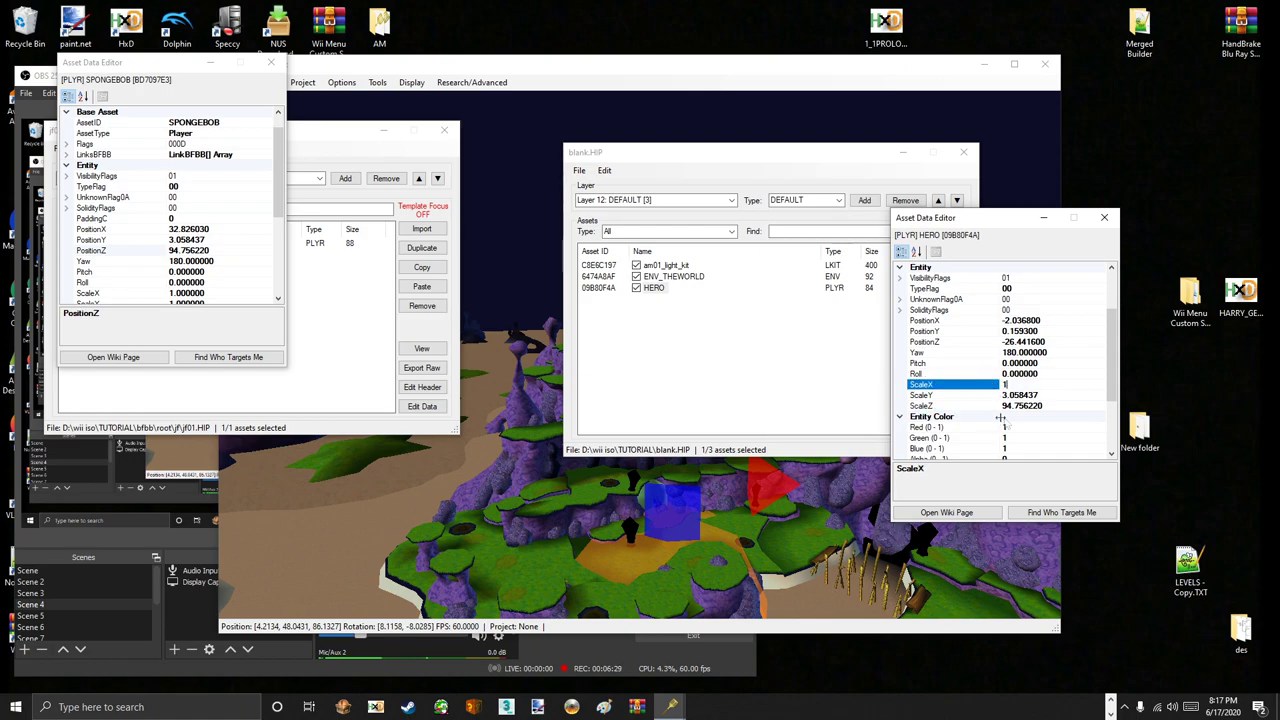
pyautogui.click(1020, 395)
pyautogui.write('1')
pyautogui.click(1020, 407)
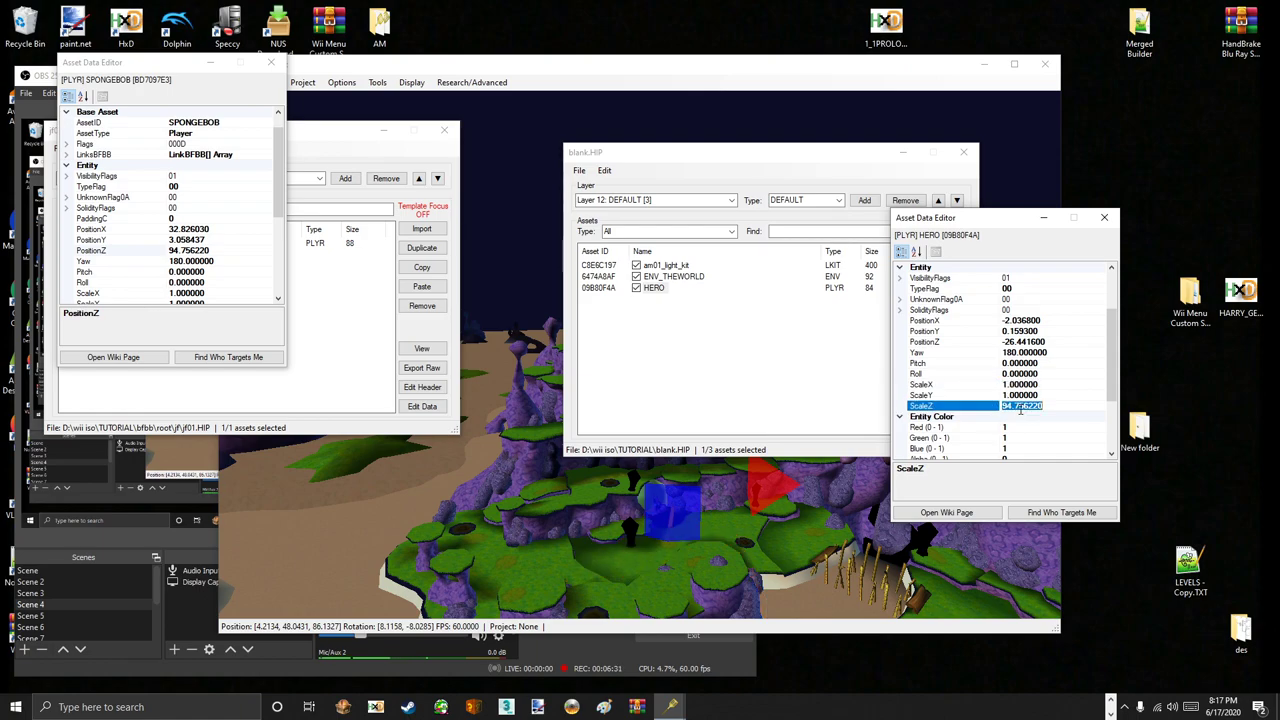
pyautogui.write('1')
pyautogui.click(1040, 395)
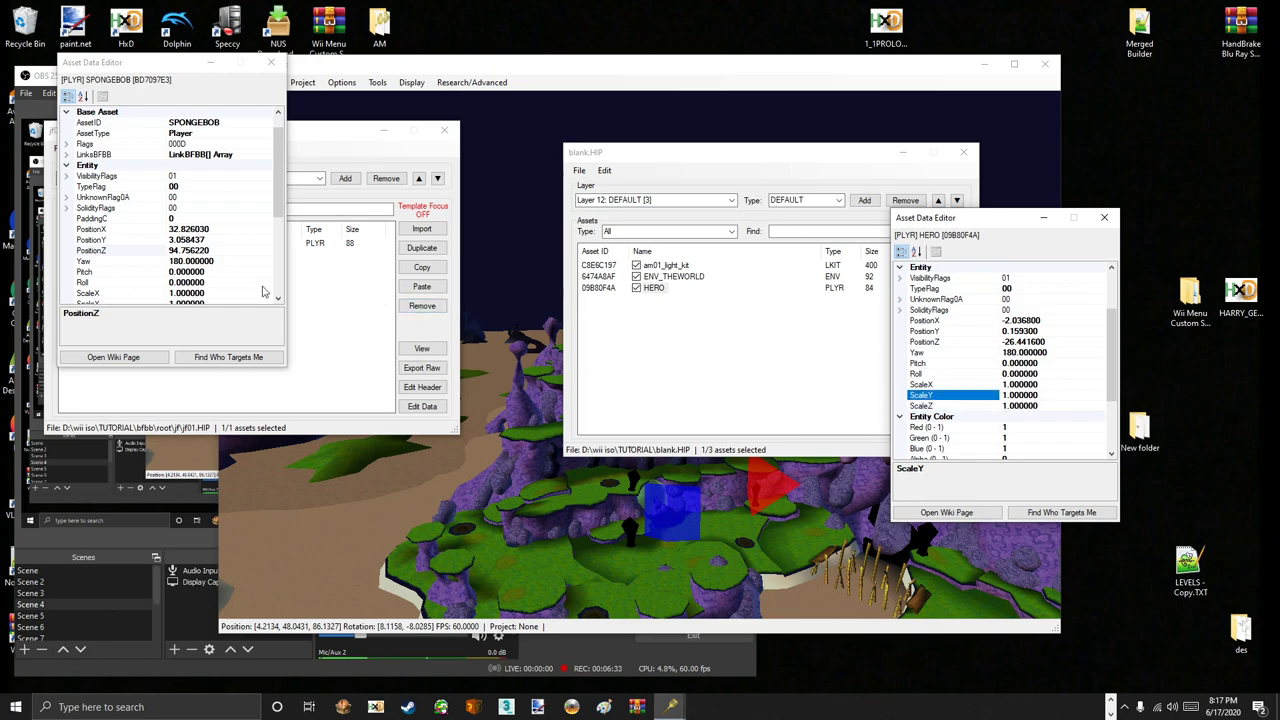
# - Copy SPONGEBOB's PositionX 32.826030 and PositionY 3.058437 into HERO's PositionX and PositionY
pyautogui.click(201, 232)
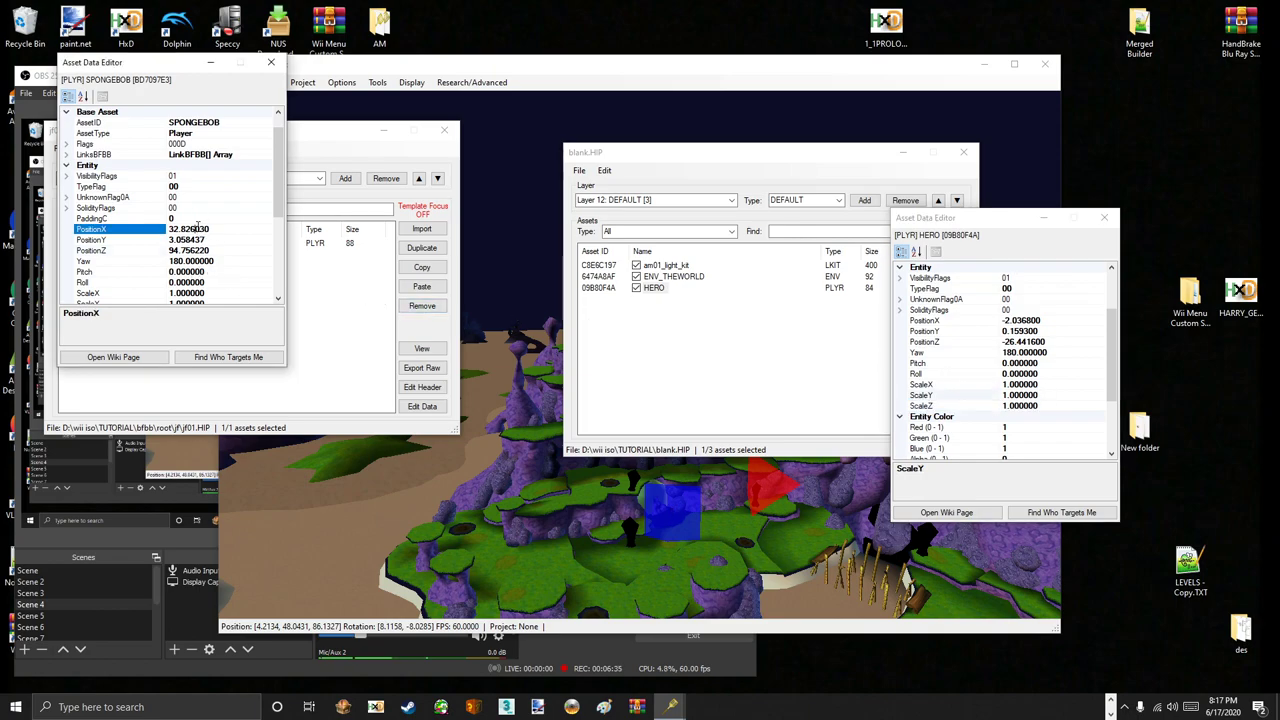
pyautogui.rightClick(199, 229)
pyautogui.click(271, 273)
pyautogui.click(1022, 320)
pyautogui.rightClick(1036, 322)
pyautogui.click(1068, 381)
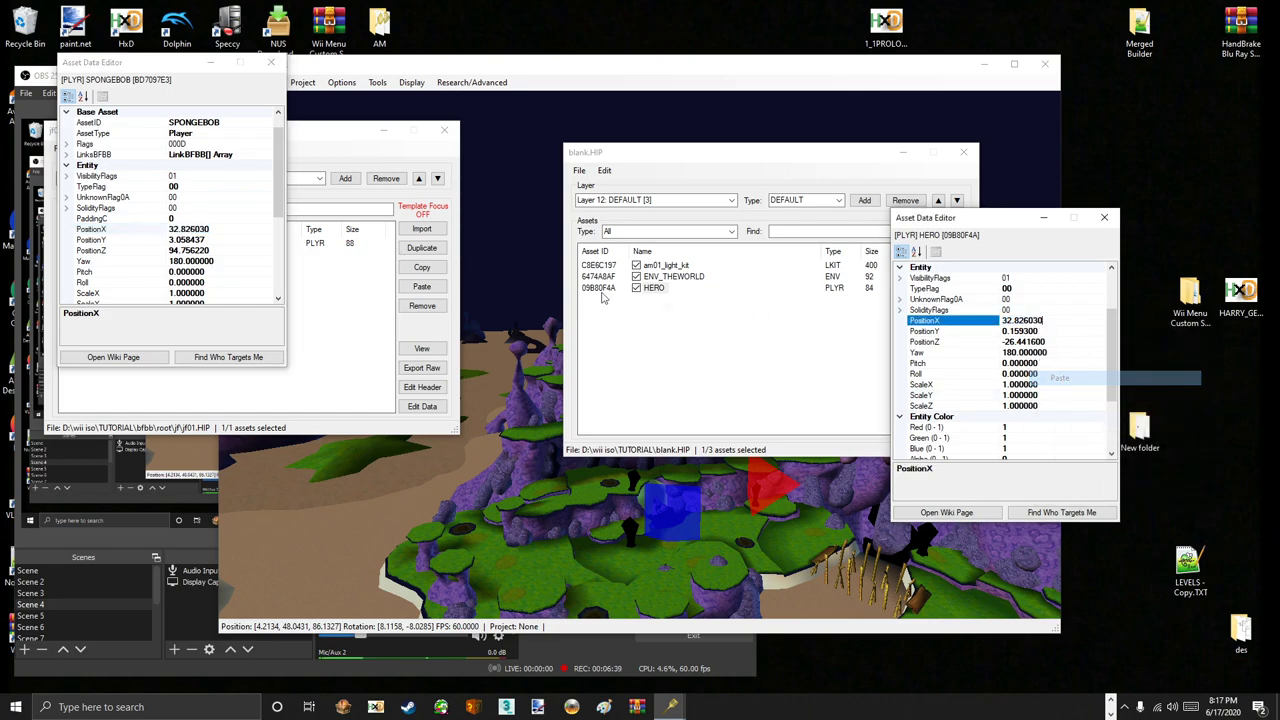
pyautogui.click(200, 241)
pyautogui.rightClick(202, 242)
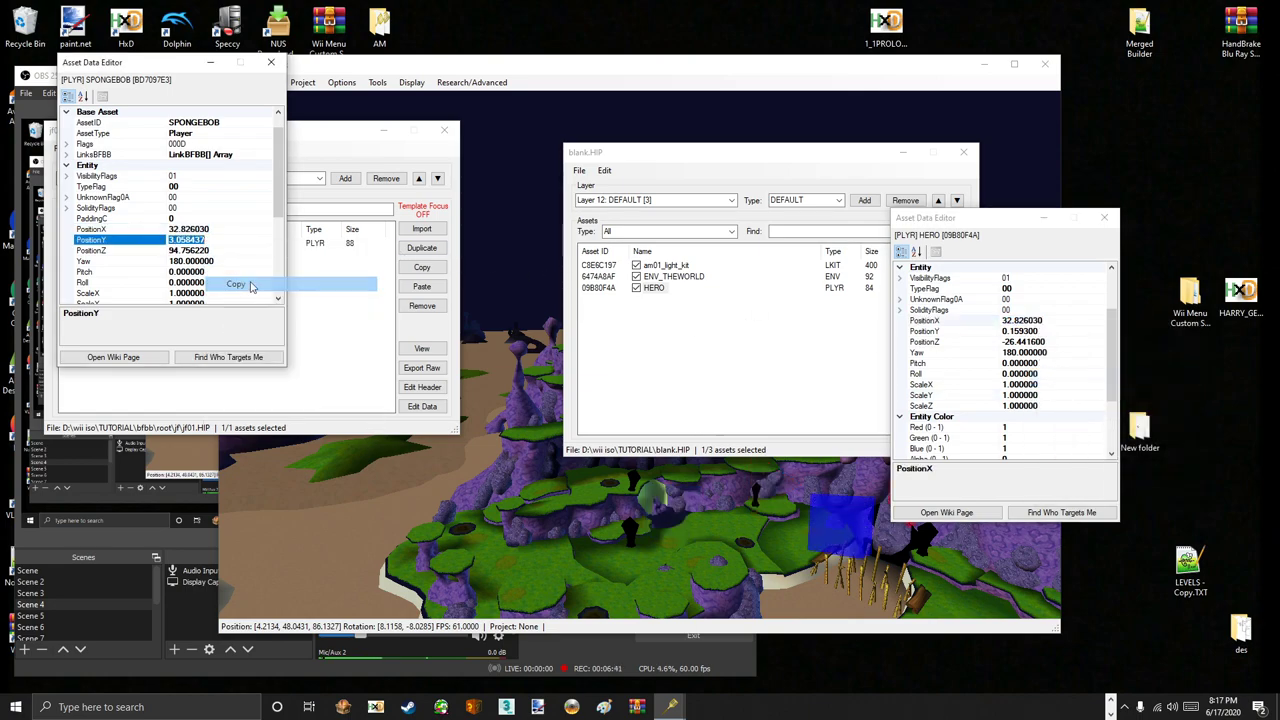
pyautogui.click(251, 286)
pyautogui.click(1010, 331)
pyautogui.rightClick(1010, 331)
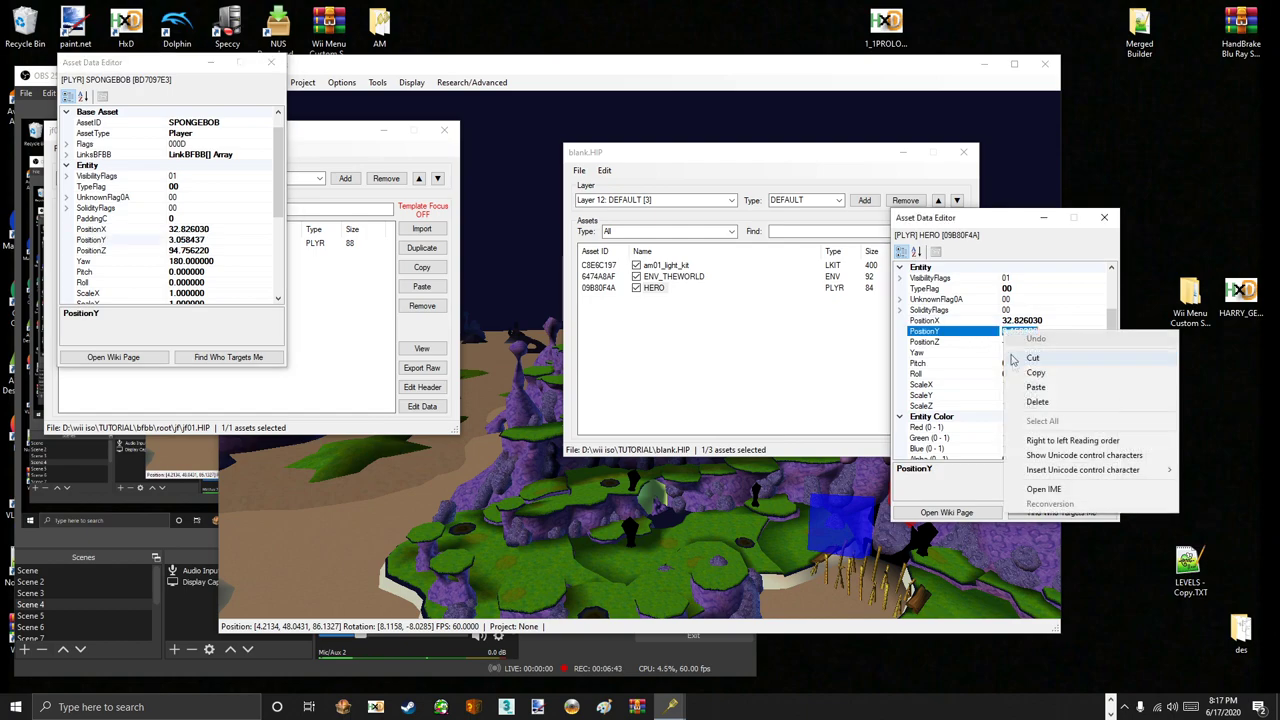
pyautogui.click(1040, 388)
# - Copy SPONGEBOB's PositionZ 94.756220 into HERO's PositionZ
pyautogui.click(215, 250)
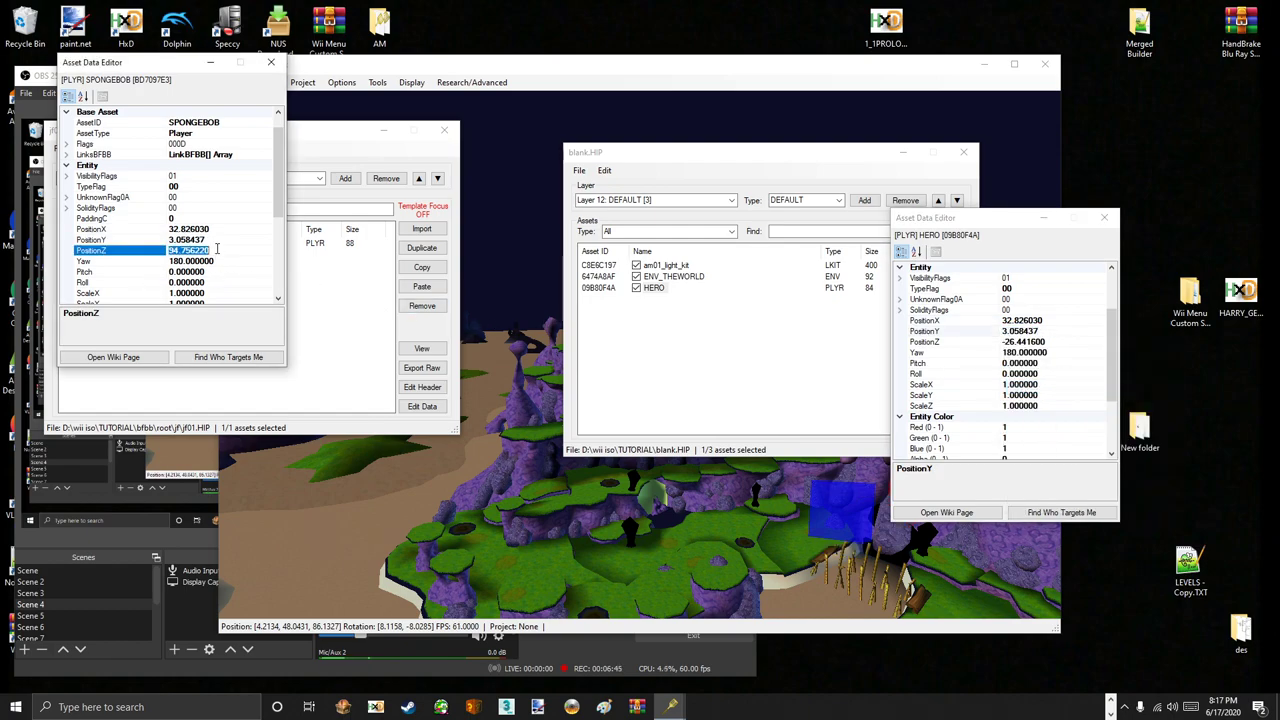
pyautogui.rightClick(215, 250)
pyautogui.click(300, 292)
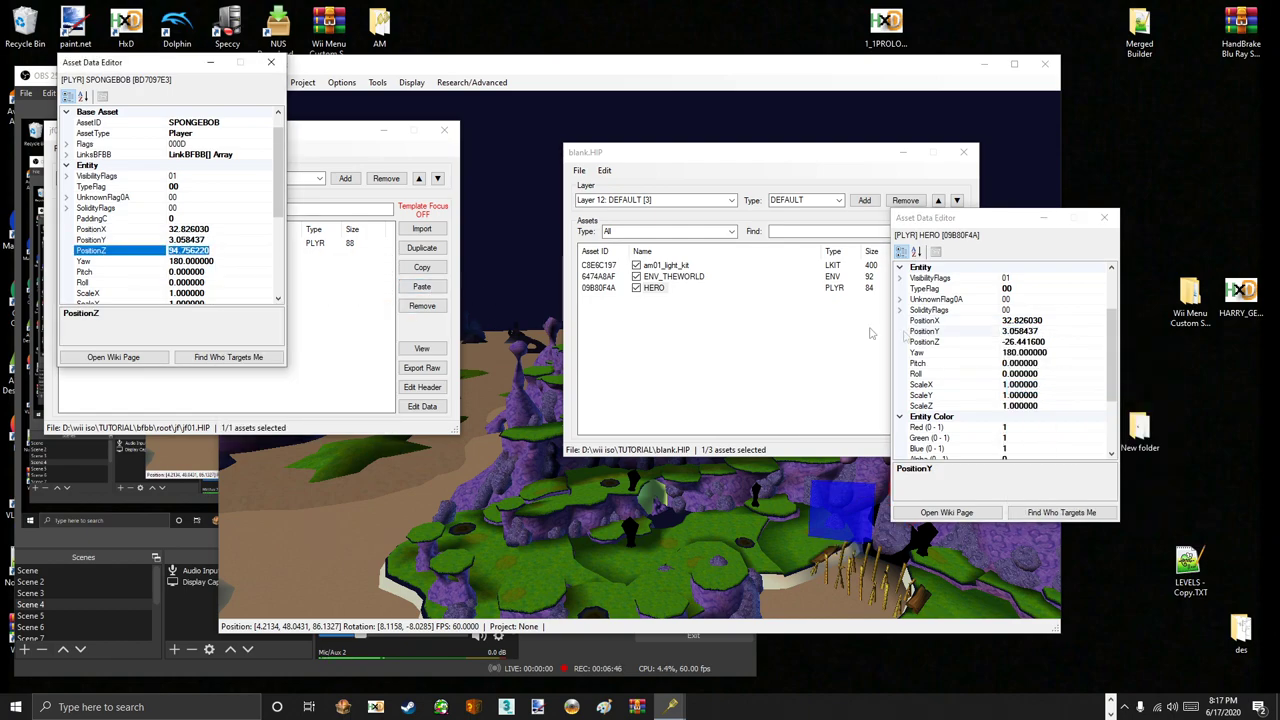
pyautogui.click(1022, 341)
pyautogui.rightClick(1022, 341)
pyautogui.click(1045, 402)
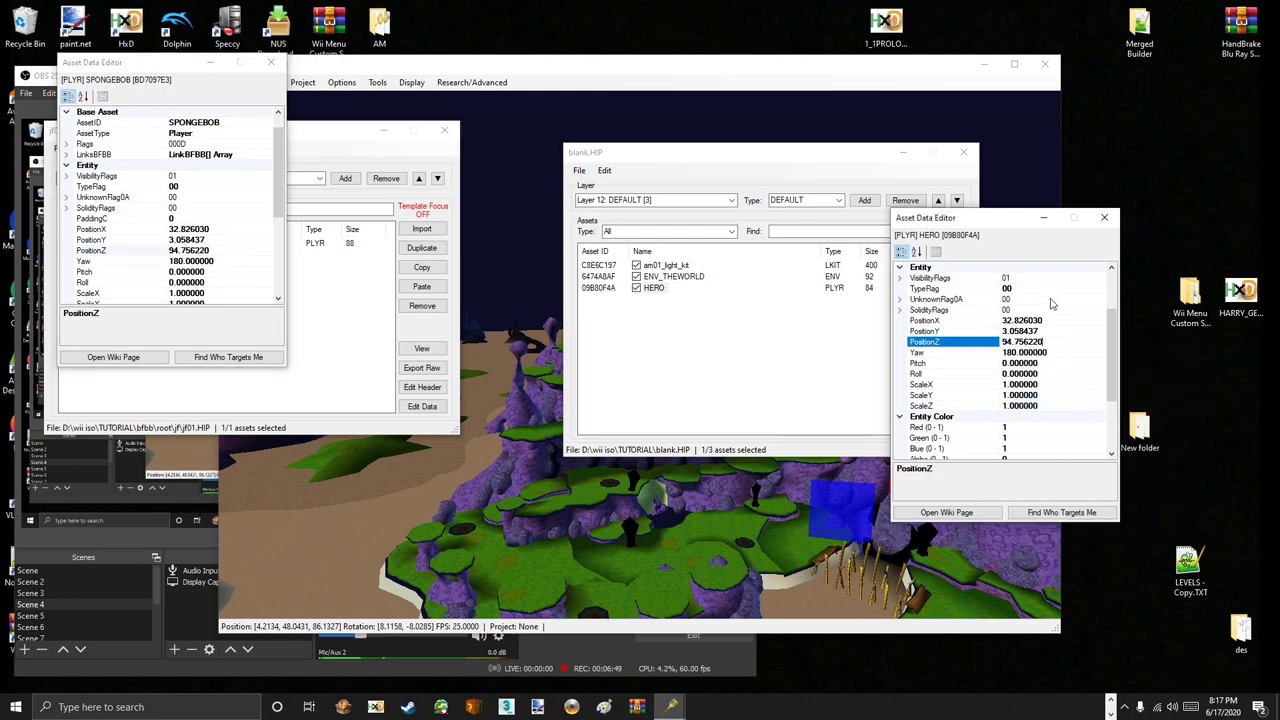
# - Copy SPONGEBOB's Yaw 180 into the HERO player's Yaw field
pyautogui.click(216, 261)
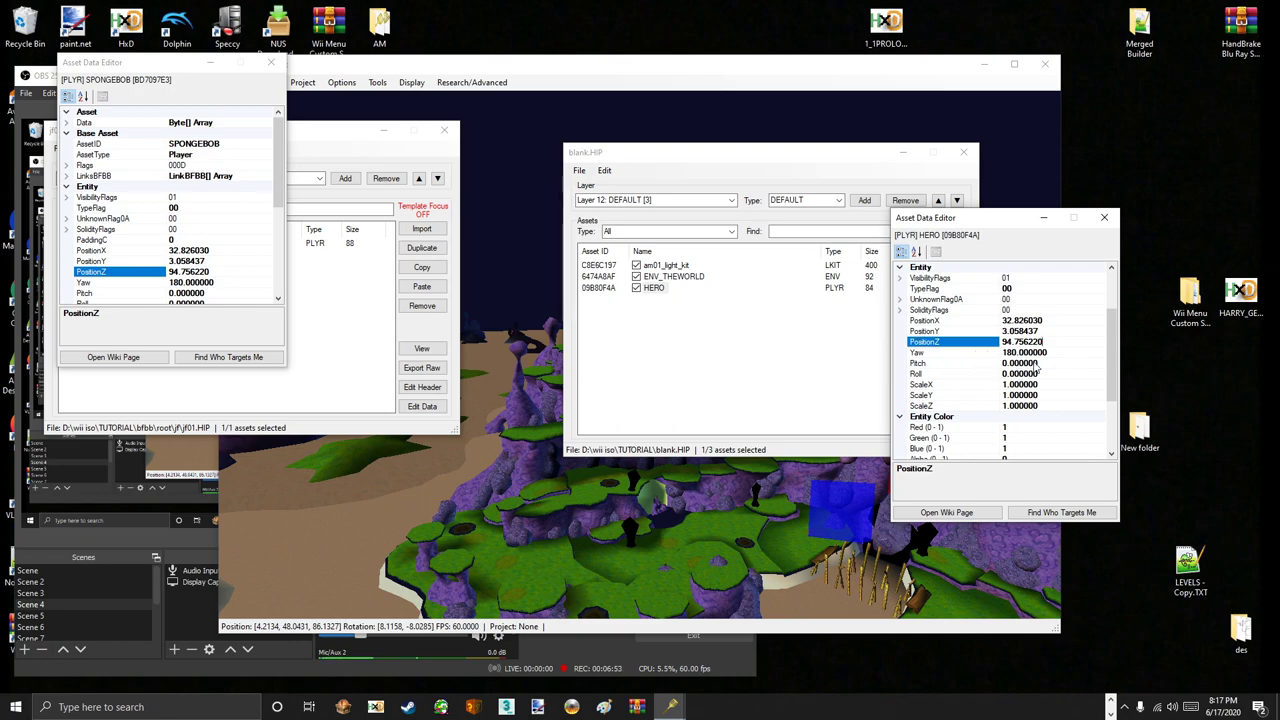
pyautogui.scroll(1, 1038, 366)
pyautogui.scroll(1, 1050, 357)
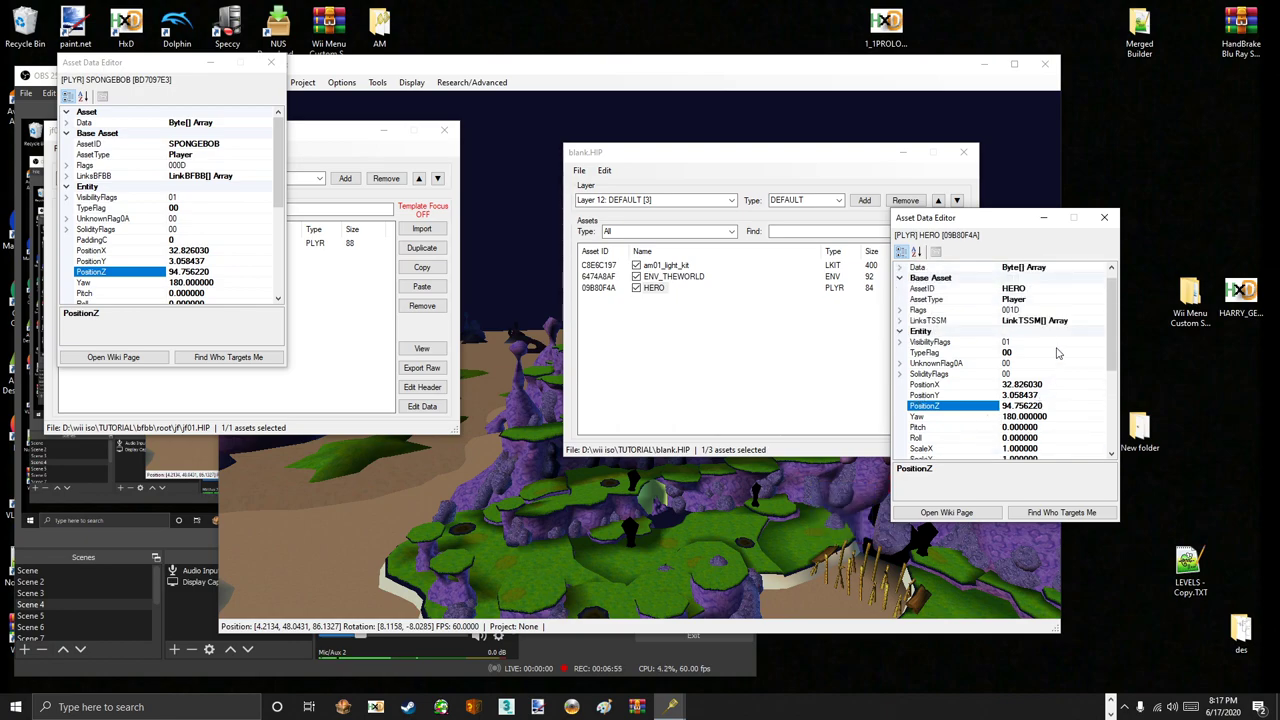
pyautogui.scroll(-5, 1052, 353)
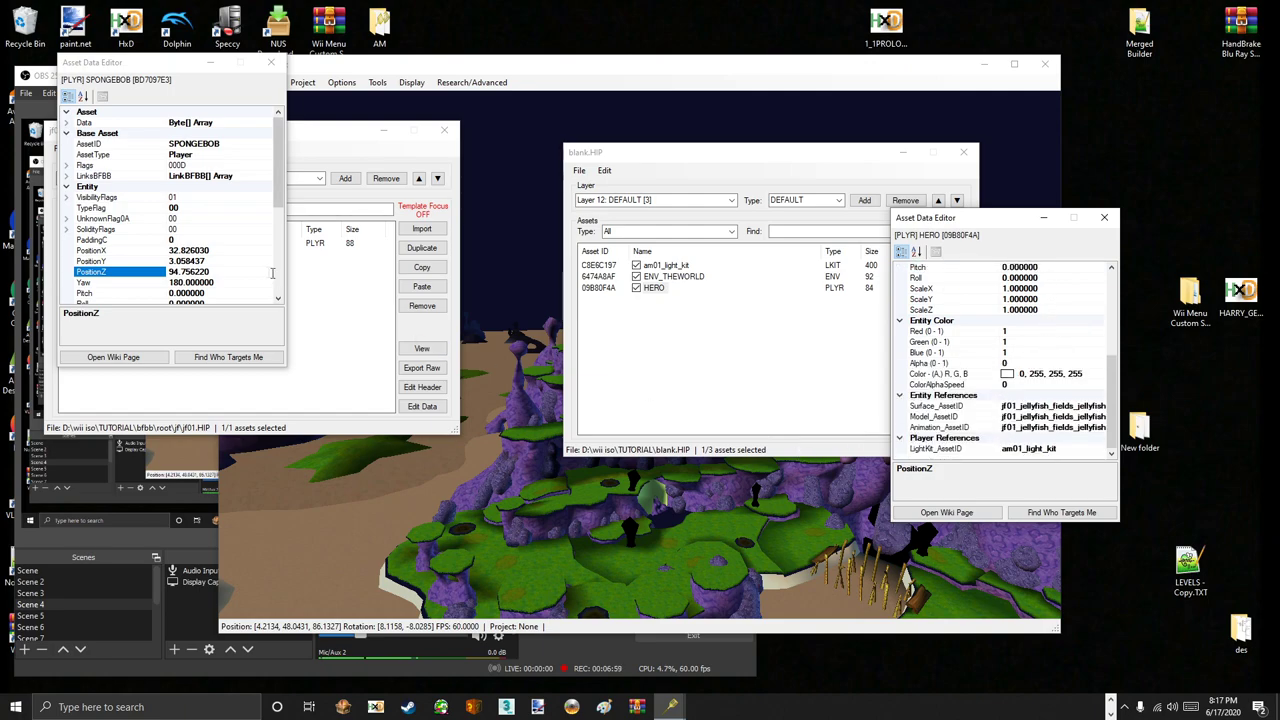
pyautogui.scroll(-3, 271, 272)
pyautogui.click(190, 187)
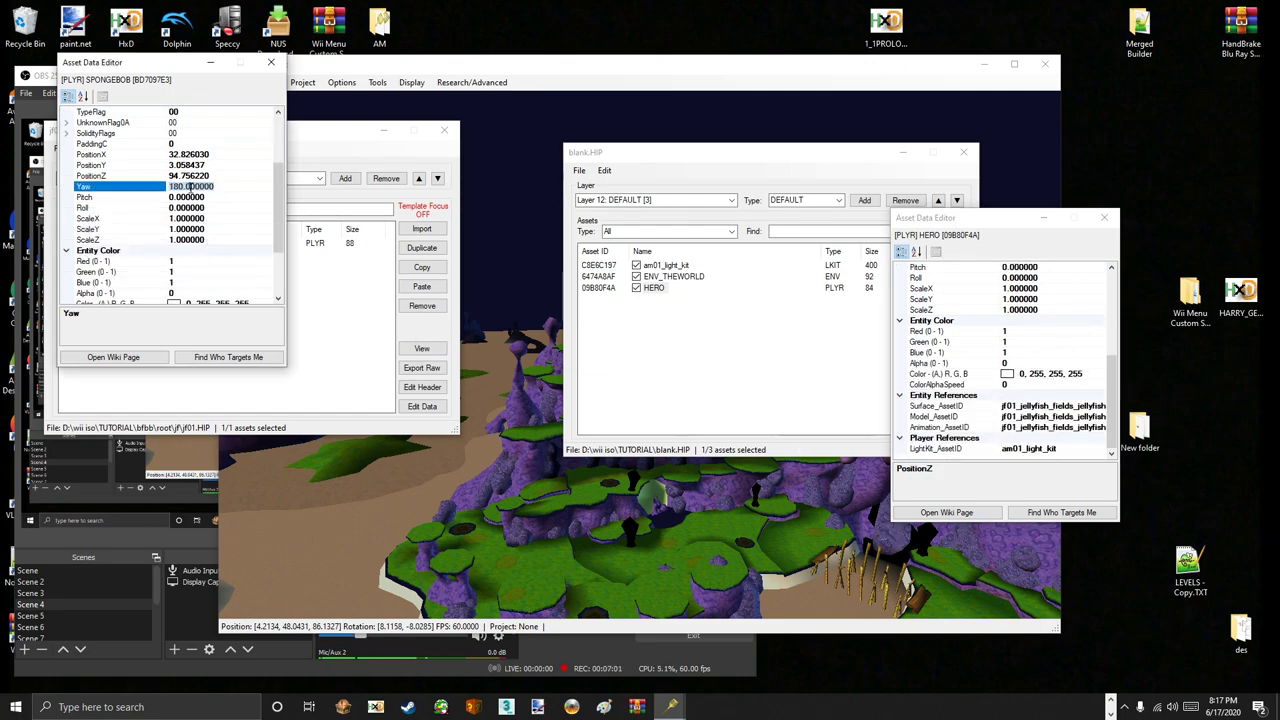
pyautogui.rightClick(190, 187)
pyautogui.click(215, 229)
pyautogui.scroll(4, 1079, 378)
pyautogui.click(1029, 384)
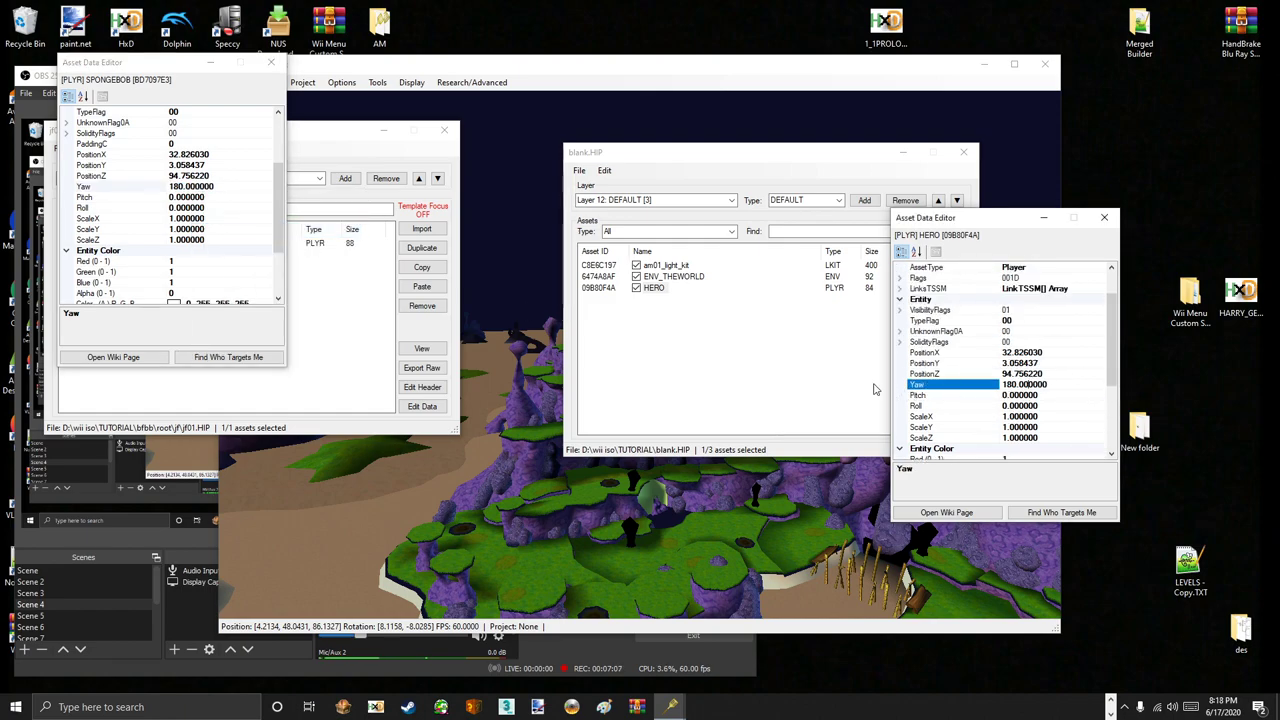
pyautogui.scroll(-4, 970, 378)
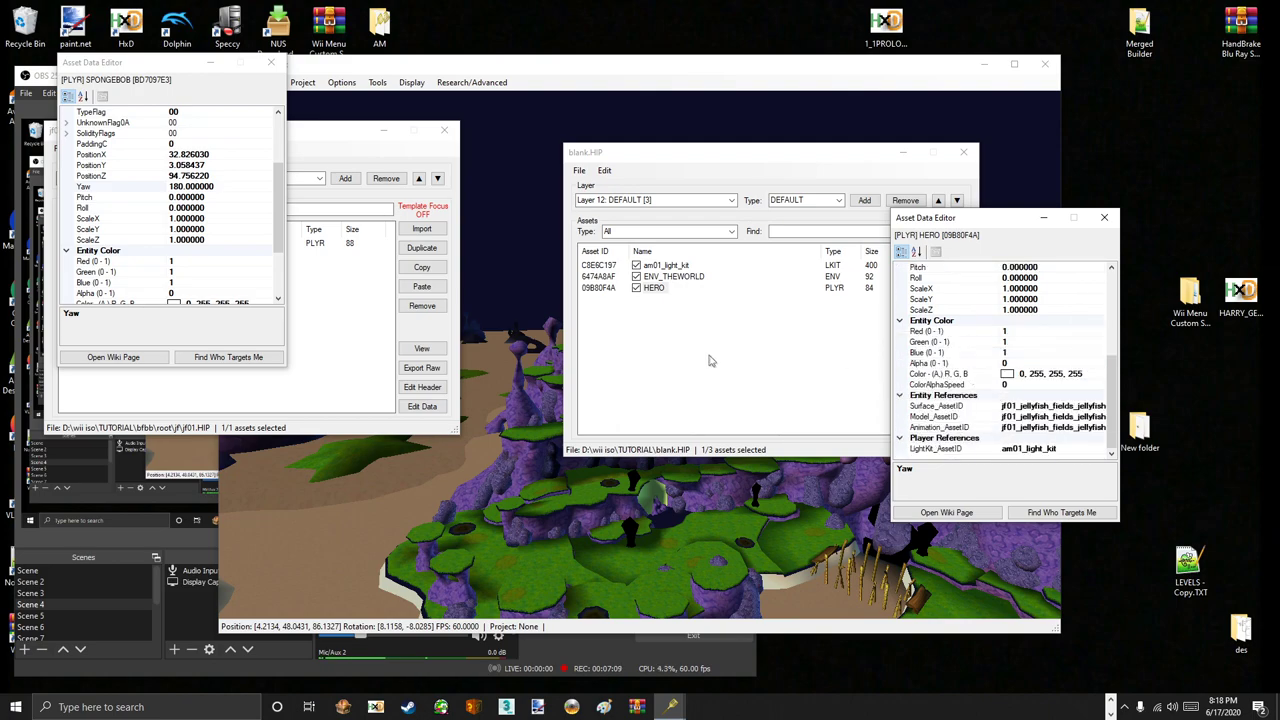
pyautogui.scroll(-2, 150, 200)
pyautogui.click(110, 122)
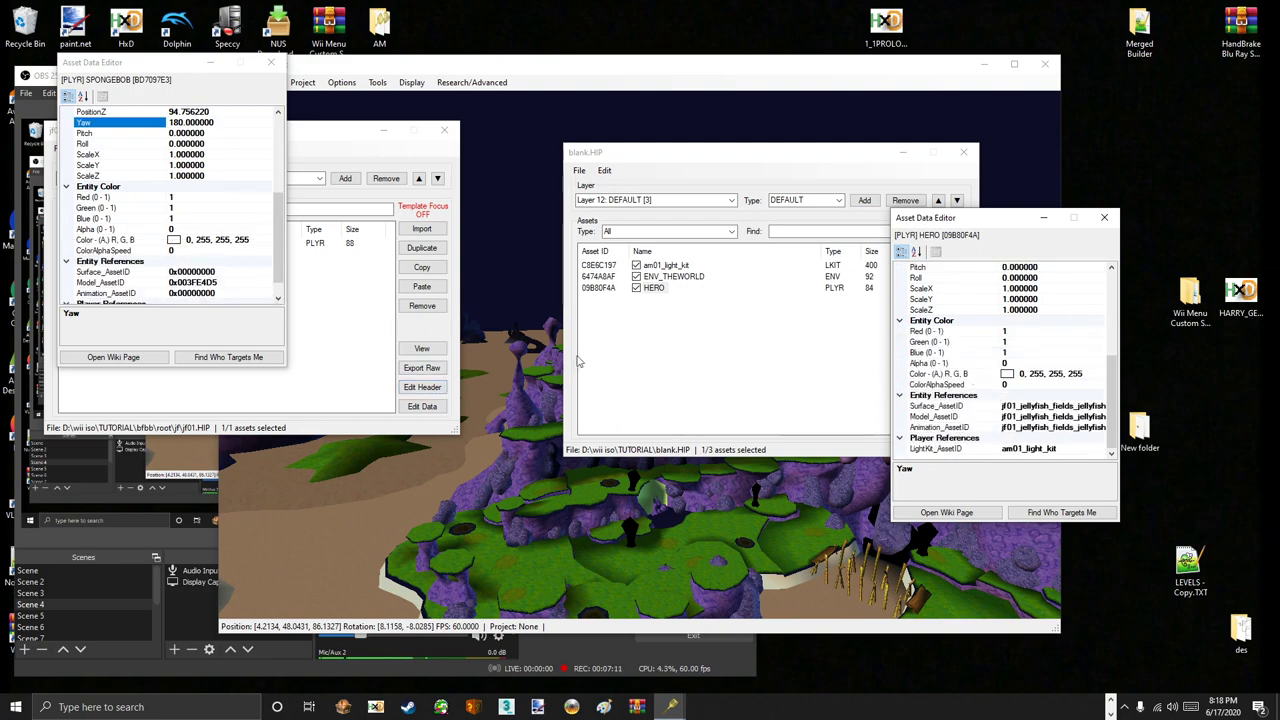
# - Close the editor saving blank.HIP changes, quit Industrial Park, and bring back the TUTORIAL folder
pyautogui.click(1045, 63)
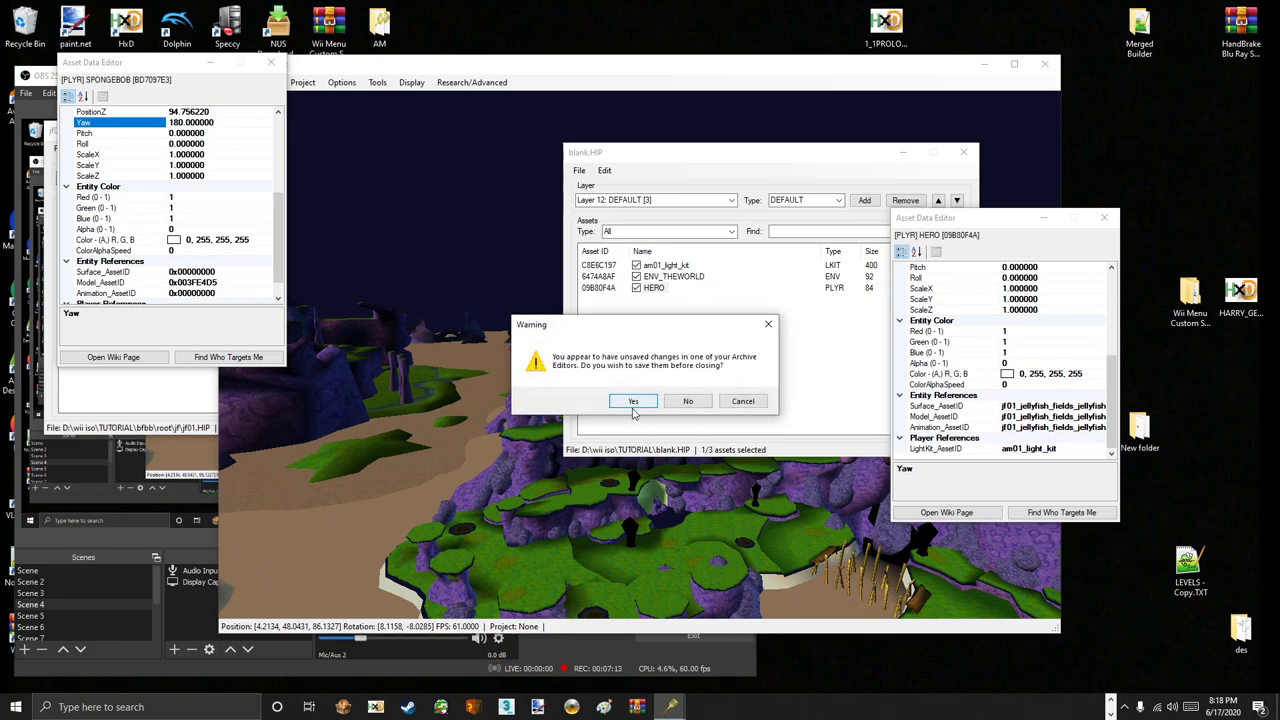
pyautogui.click(633, 401)
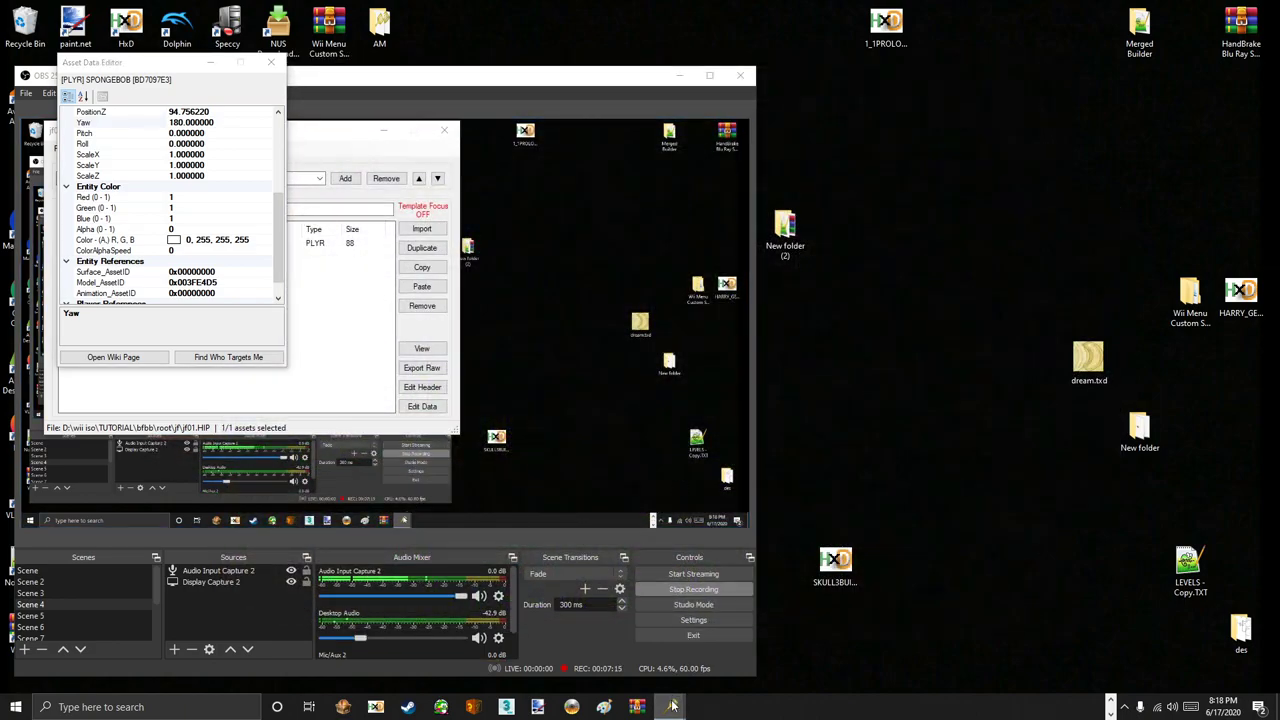
pyautogui.moveTo(671, 706)
pyautogui.click(685, 603)
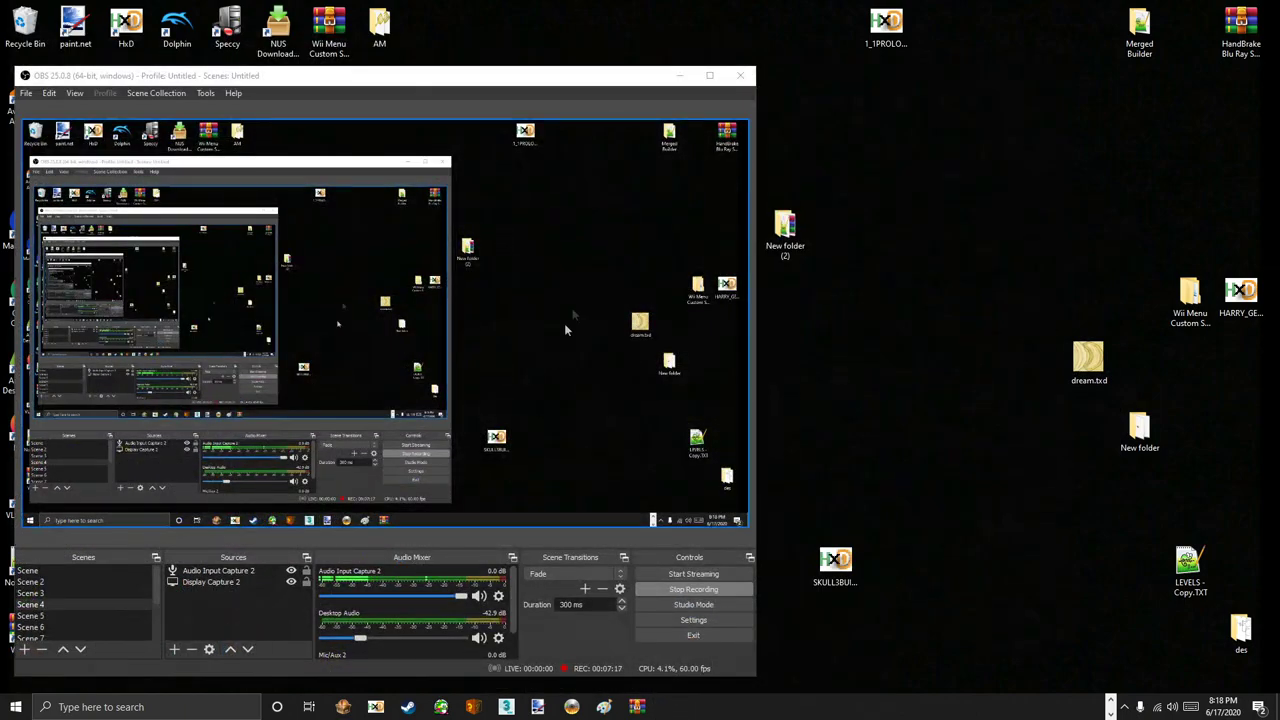
pyautogui.click(679, 76)
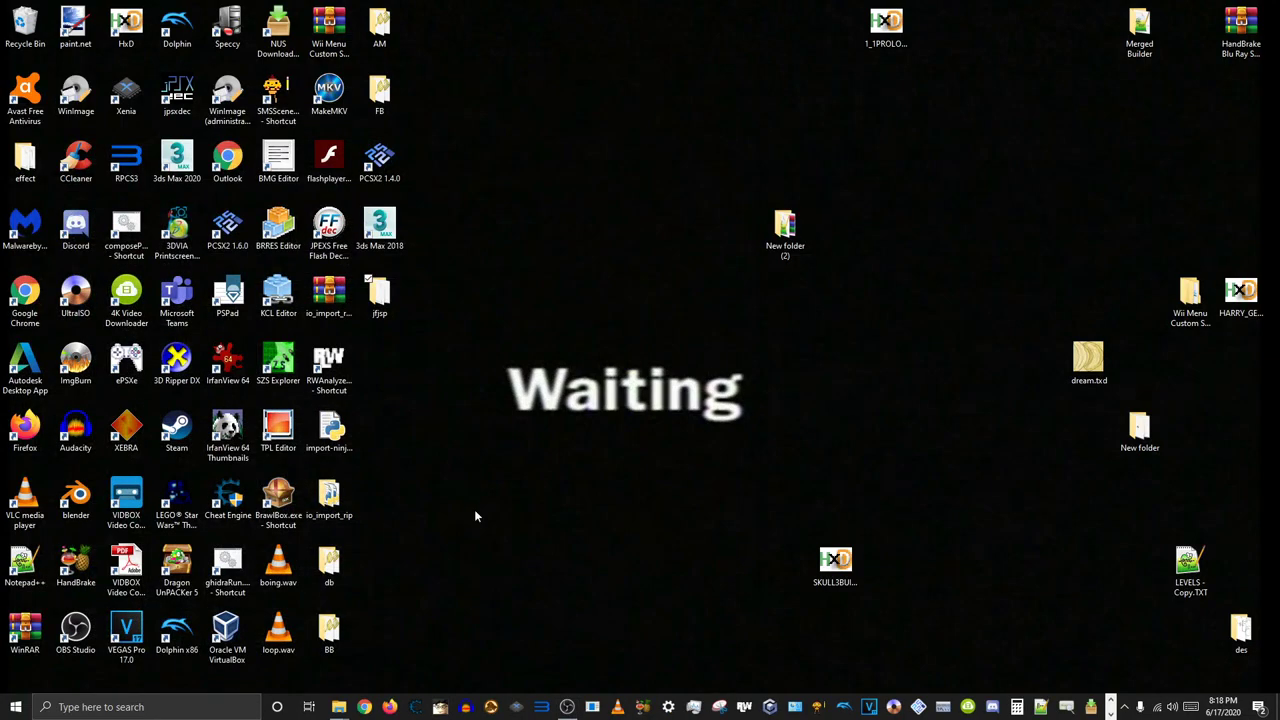
pyautogui.moveTo(338, 706)
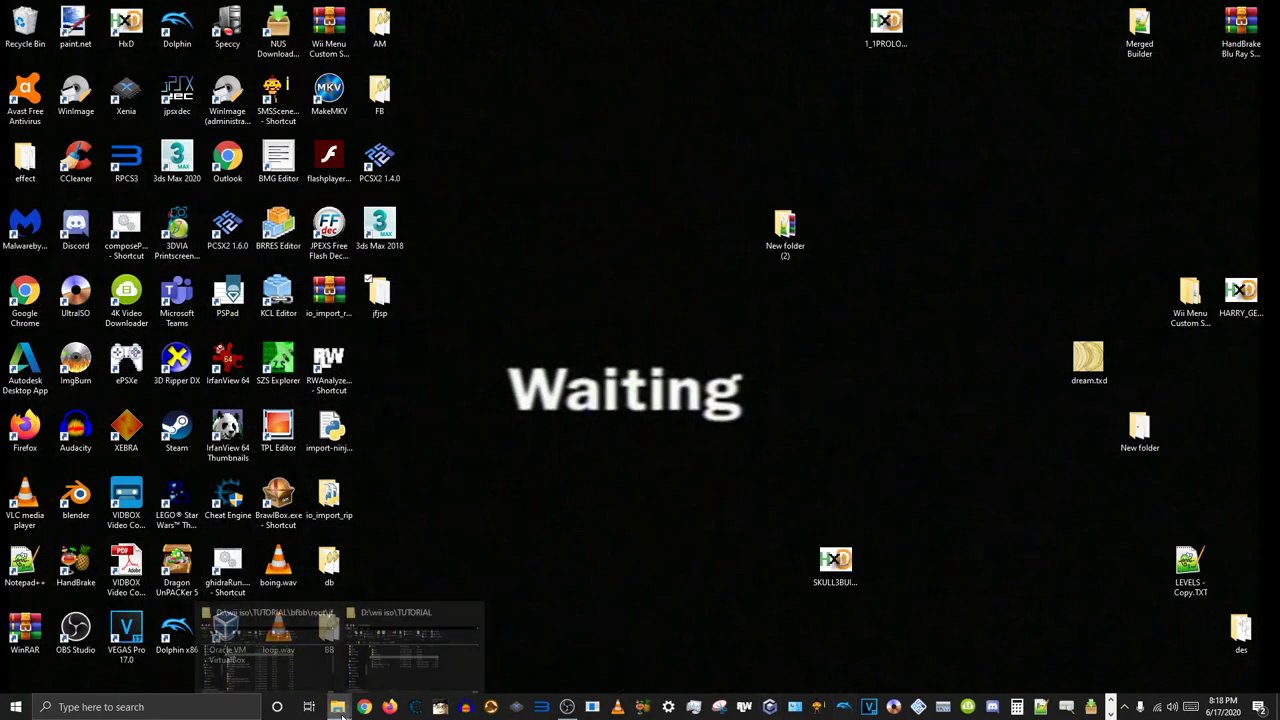
pyautogui.click(388, 667)
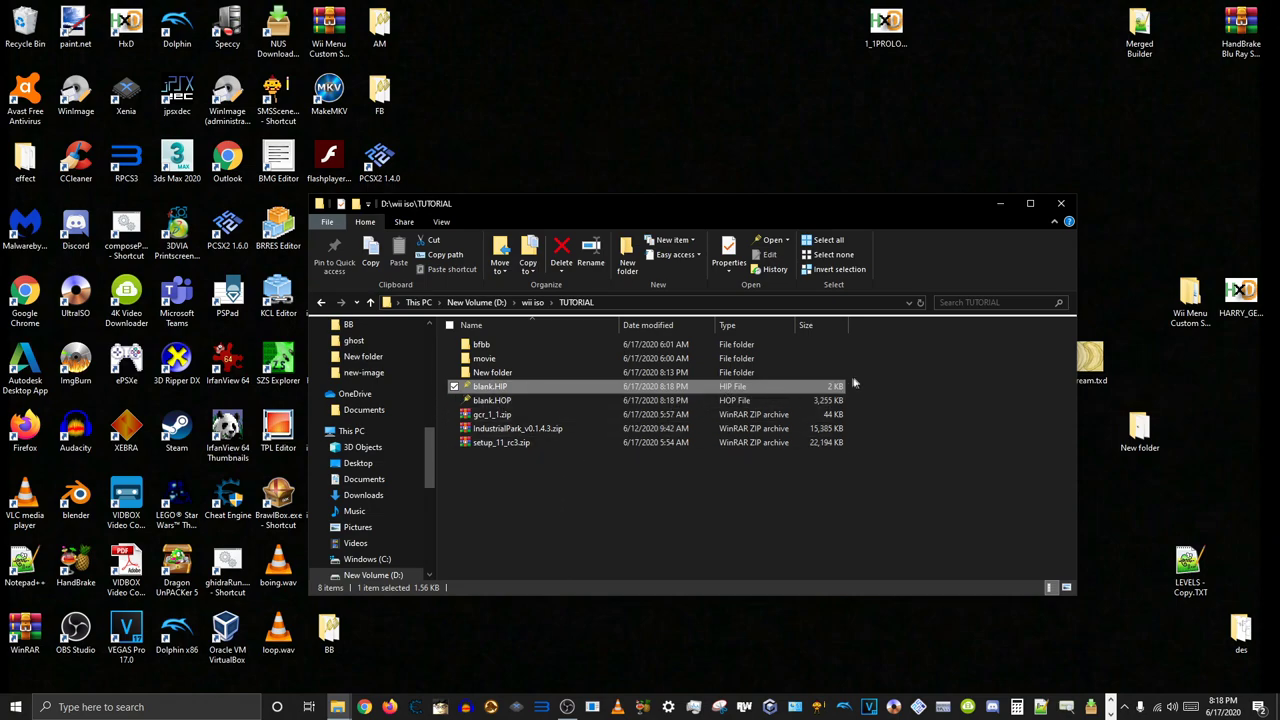
# - Create a new folder named JF inside movie\root
pyautogui.doubleClick(700, 358)
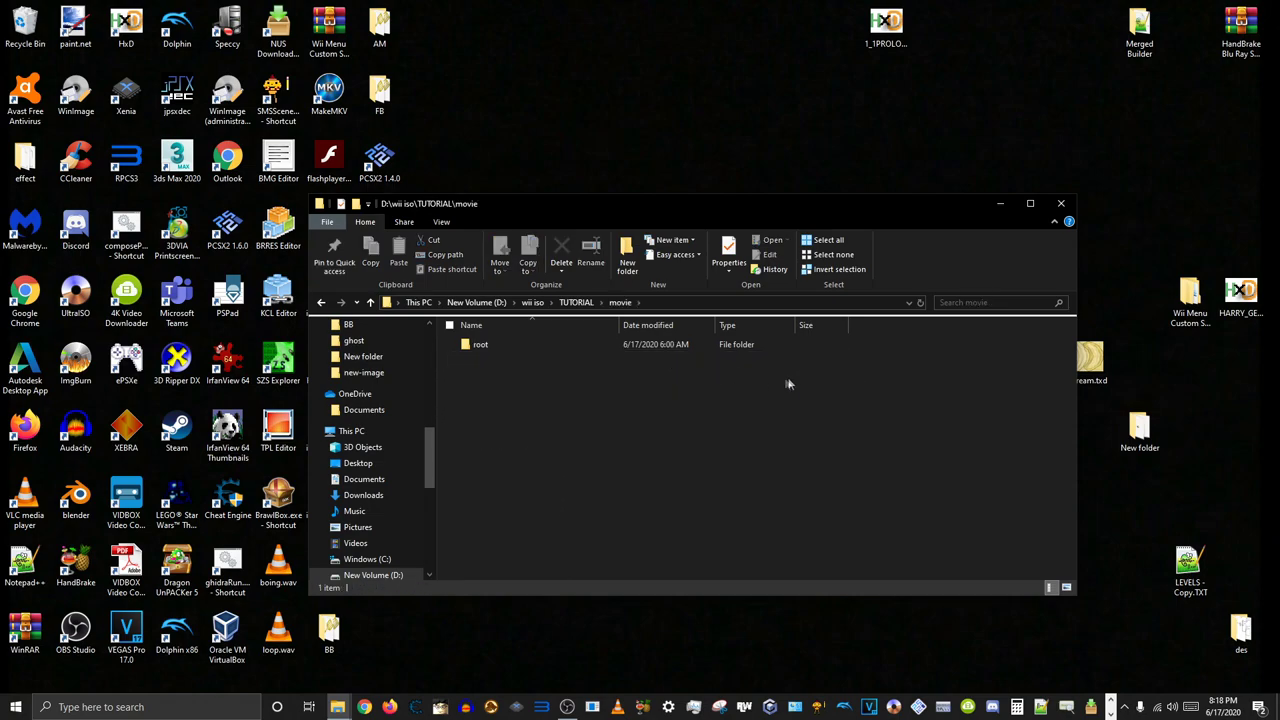
pyautogui.doubleClick(671, 345)
pyautogui.rightClick(882, 437)
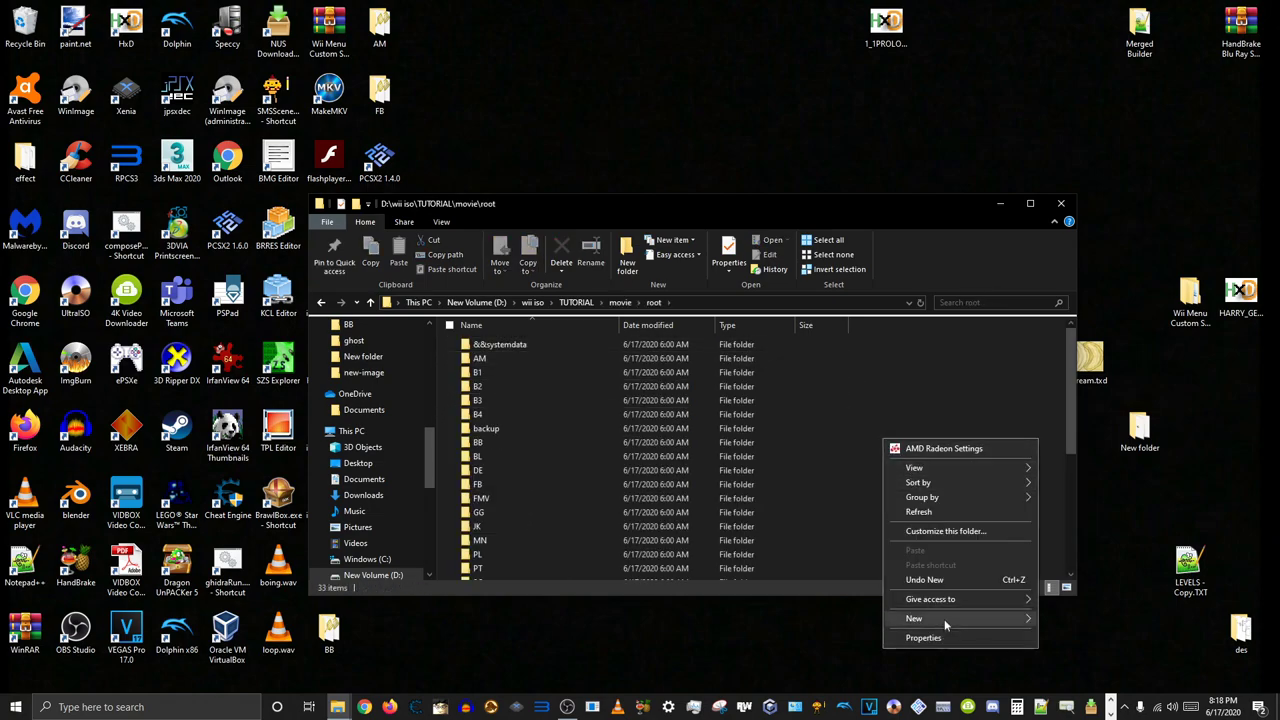
pyautogui.moveTo(946, 619)
pyautogui.click(1068, 436)
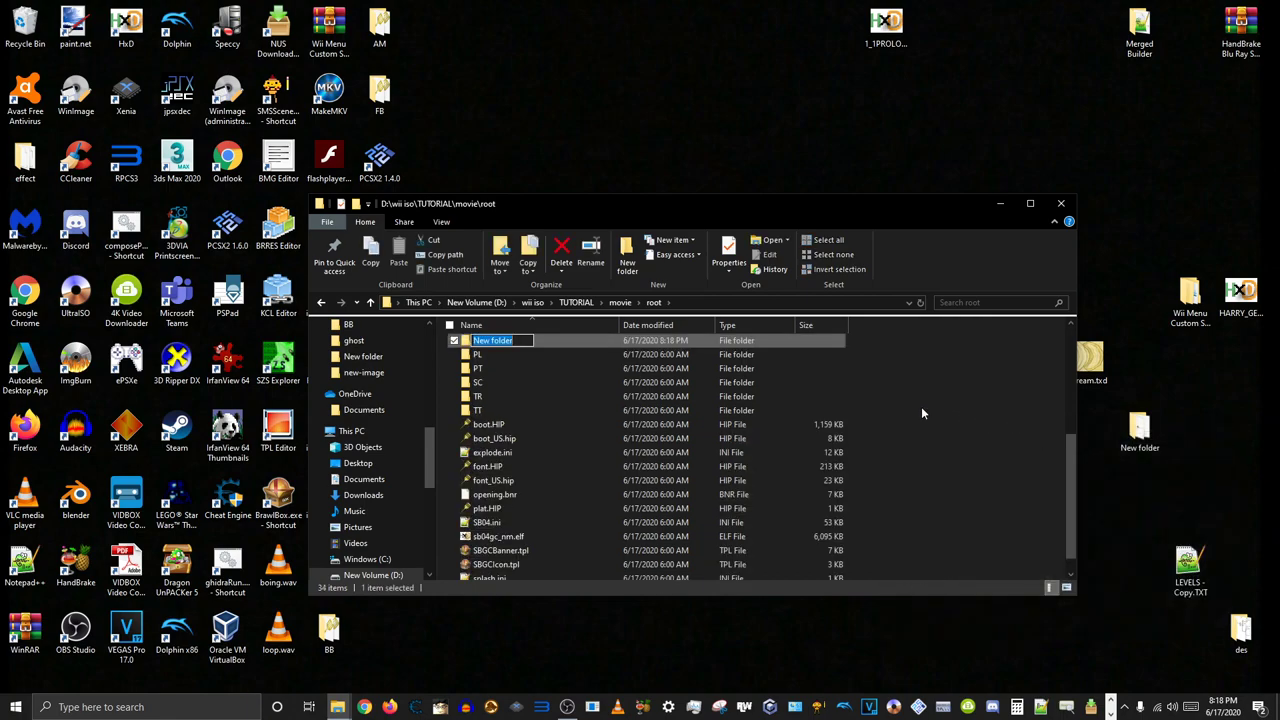
pyautogui.write('JF')
pyautogui.press('Return')
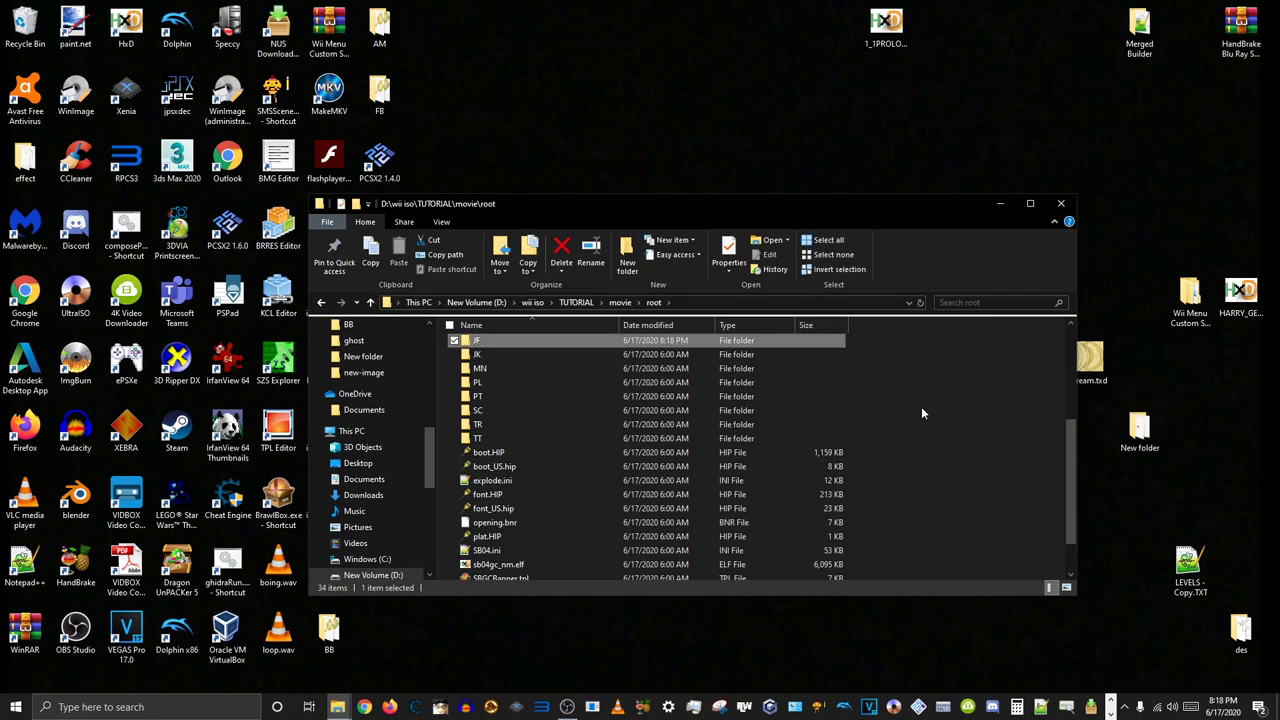
# - Copy blank.HIP and blank.HOP from TUTORIAL into the JF folder
pyautogui.click(620, 302)
pyautogui.click(576, 302)
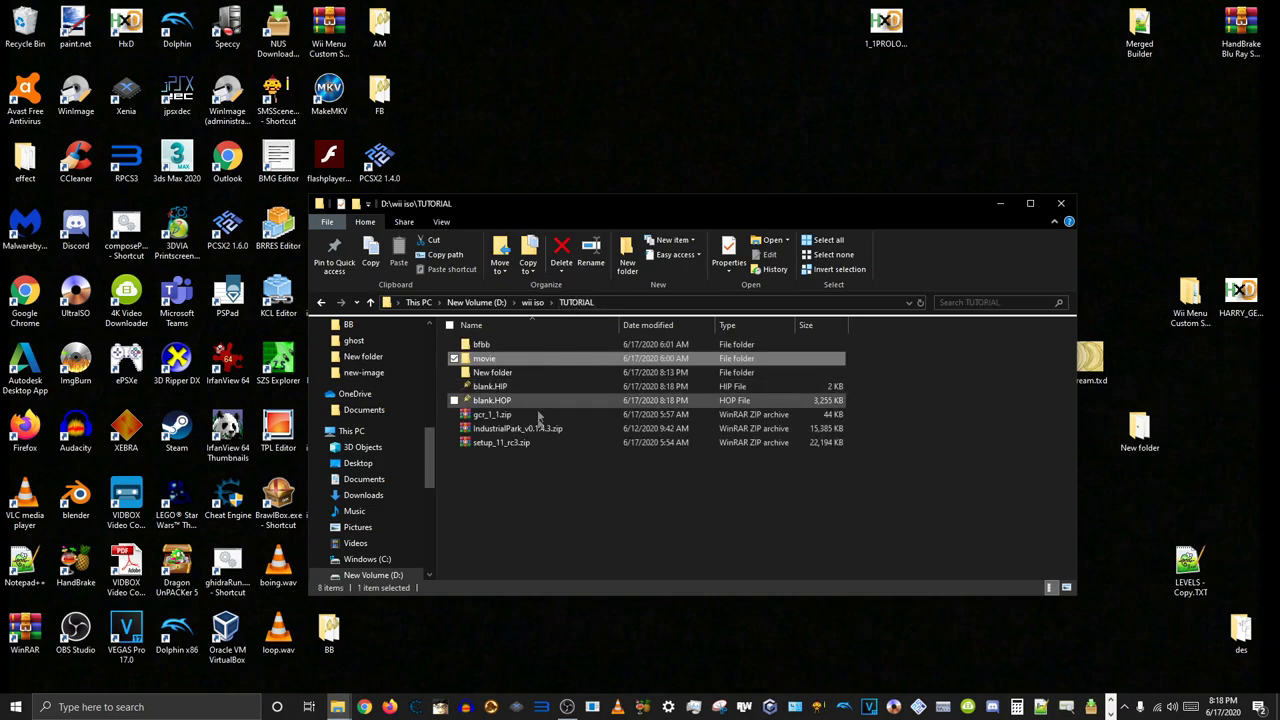
pyautogui.moveTo(854, 384); pyautogui.dragTo(836, 402)
pyautogui.rightClick(836, 398)
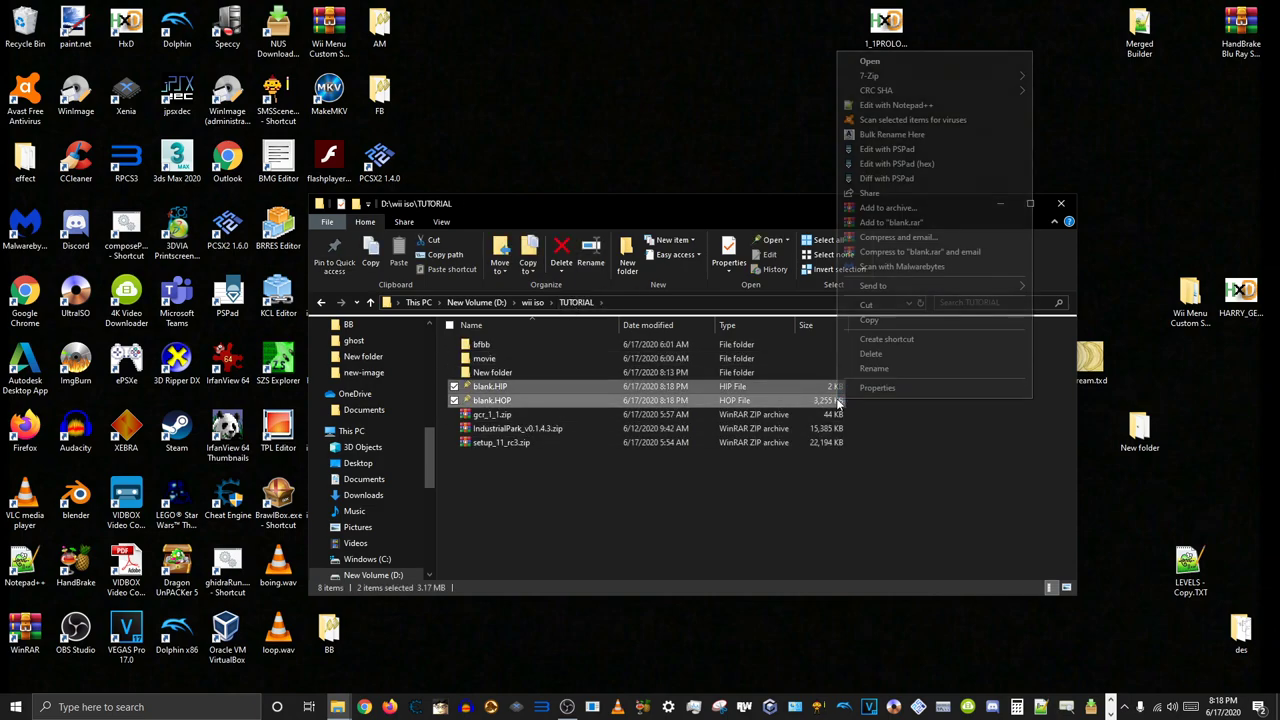
pyautogui.click(887, 321)
pyautogui.doubleClick(569, 358)
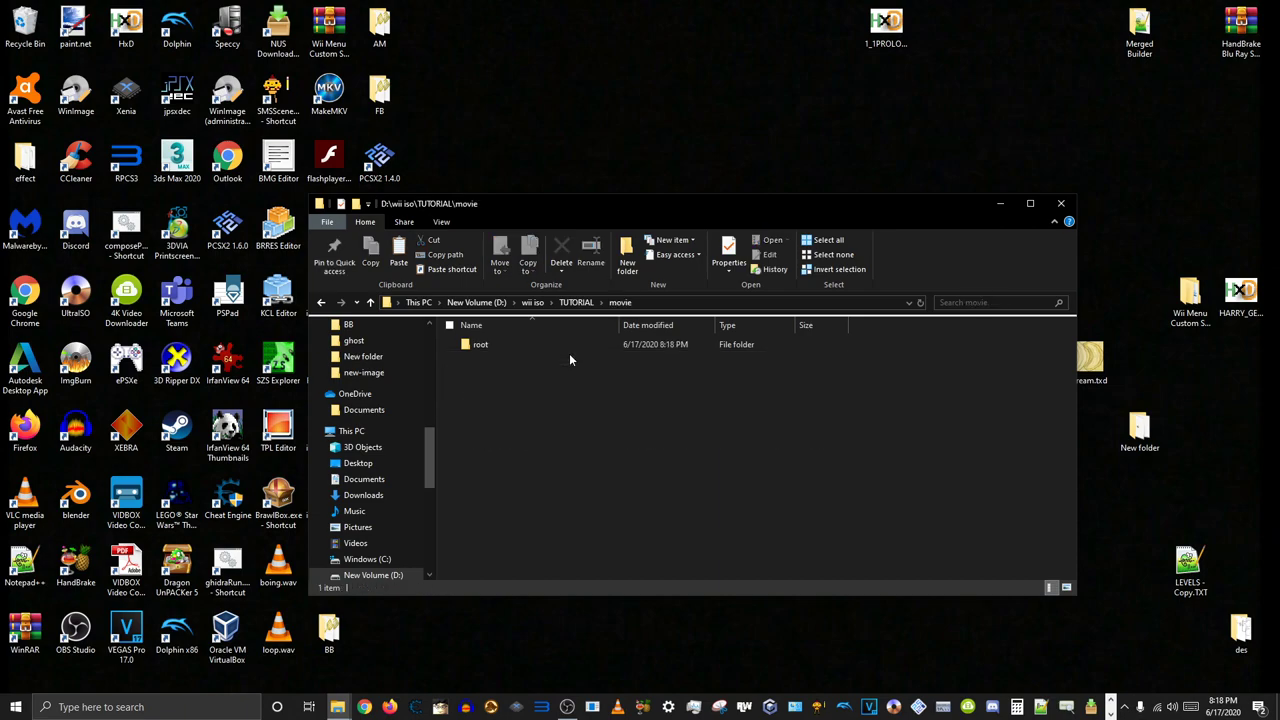
pyautogui.doubleClick(550, 350)
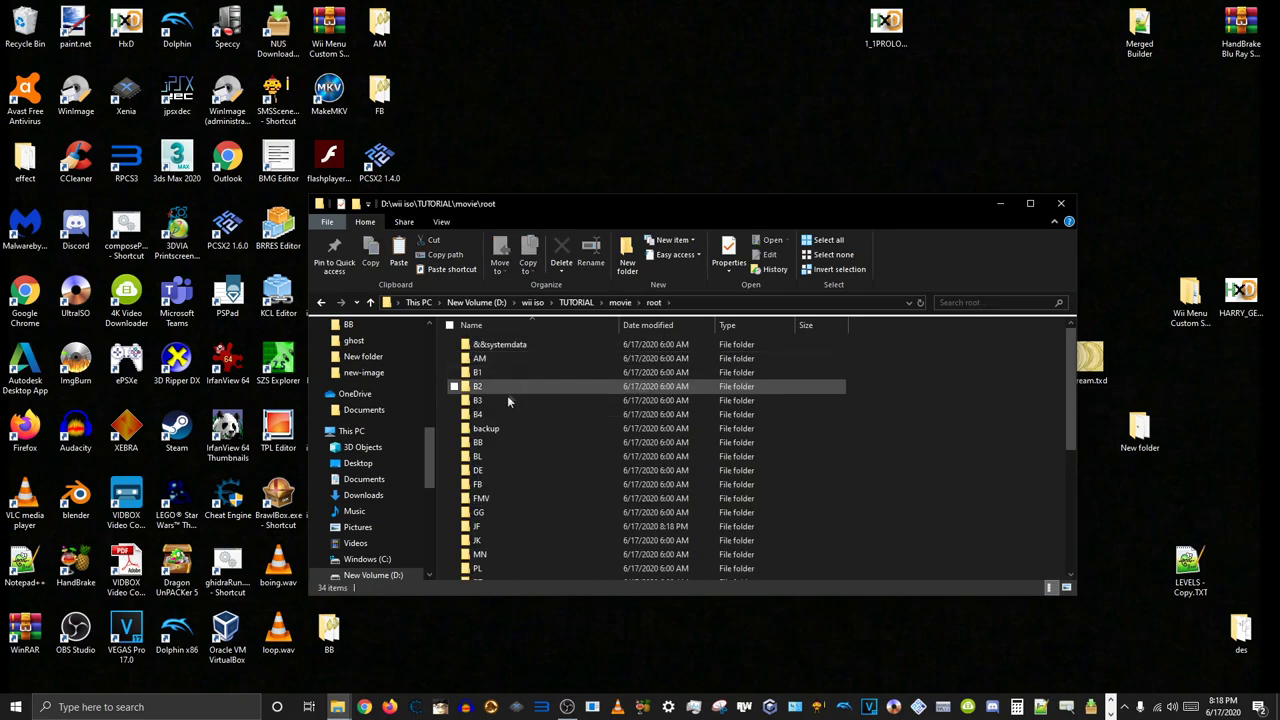
pyautogui.doubleClick(500, 527)
pyautogui.rightClick(523, 462)
pyautogui.click(560, 571)
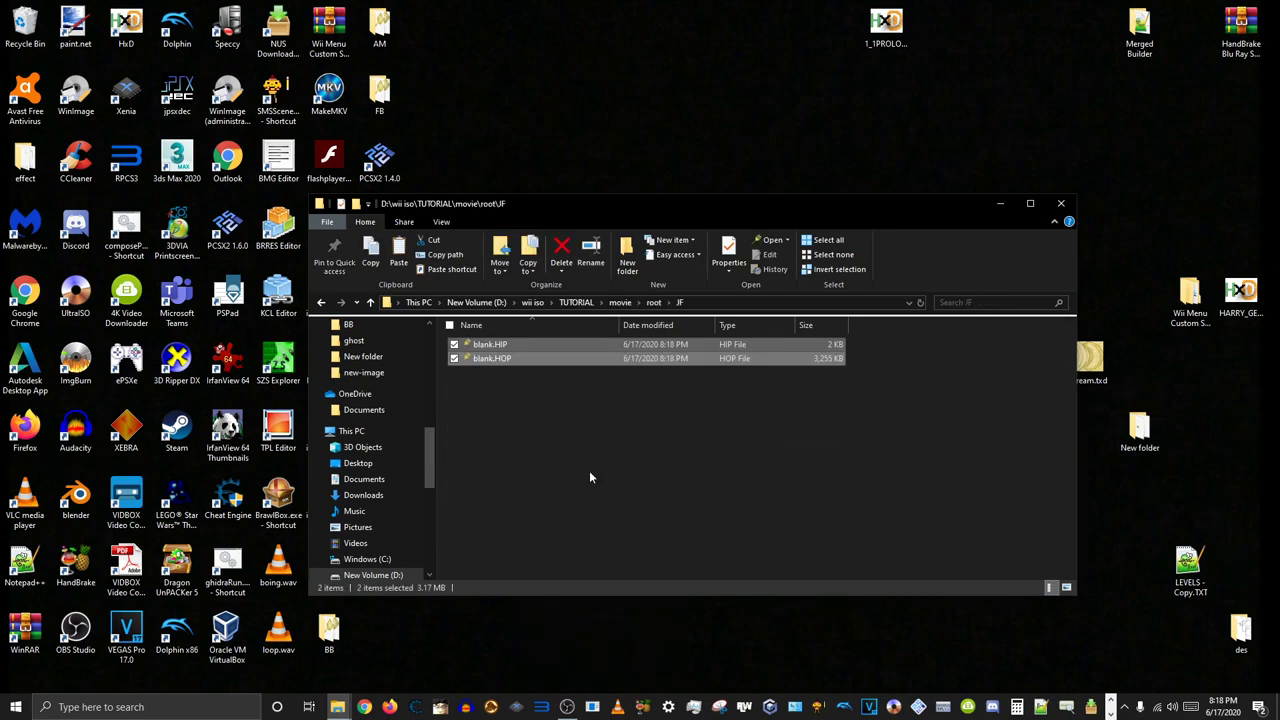
# - Rename the copied files to jf01.HIP and jf01.HOP
pyautogui.press('F2')
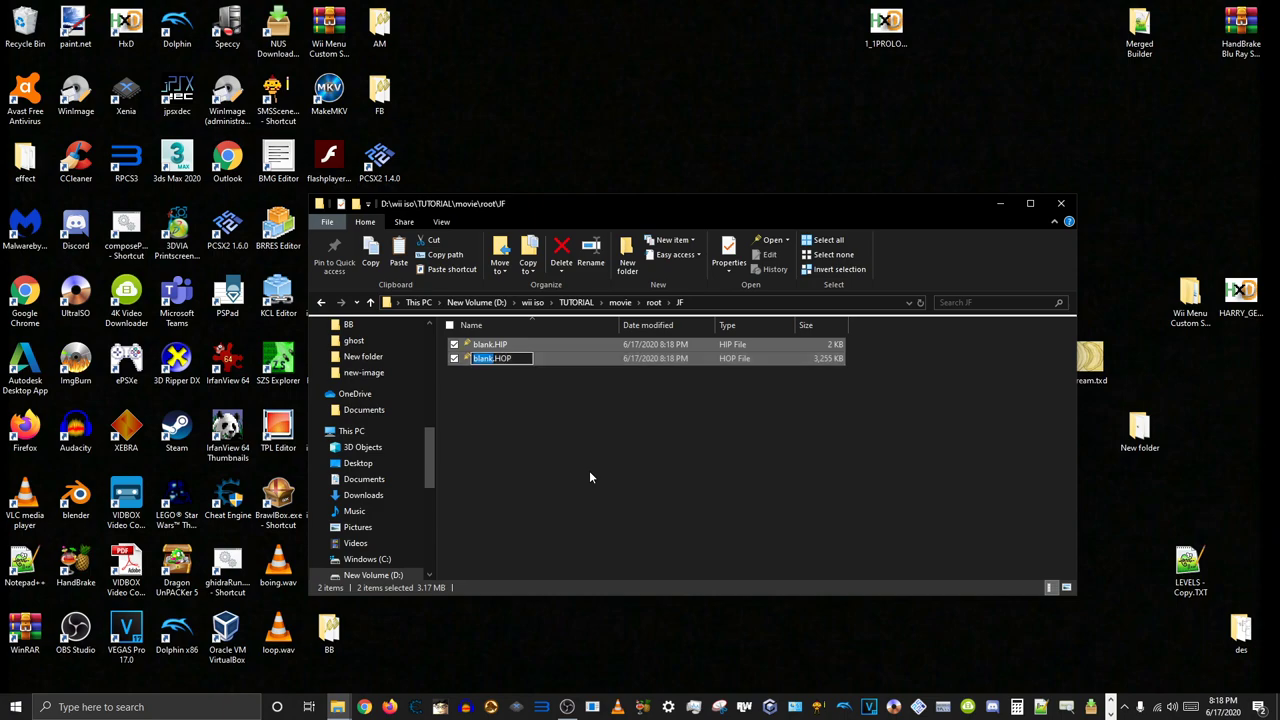
pyautogui.write('jf01')
pyautogui.press('Return')
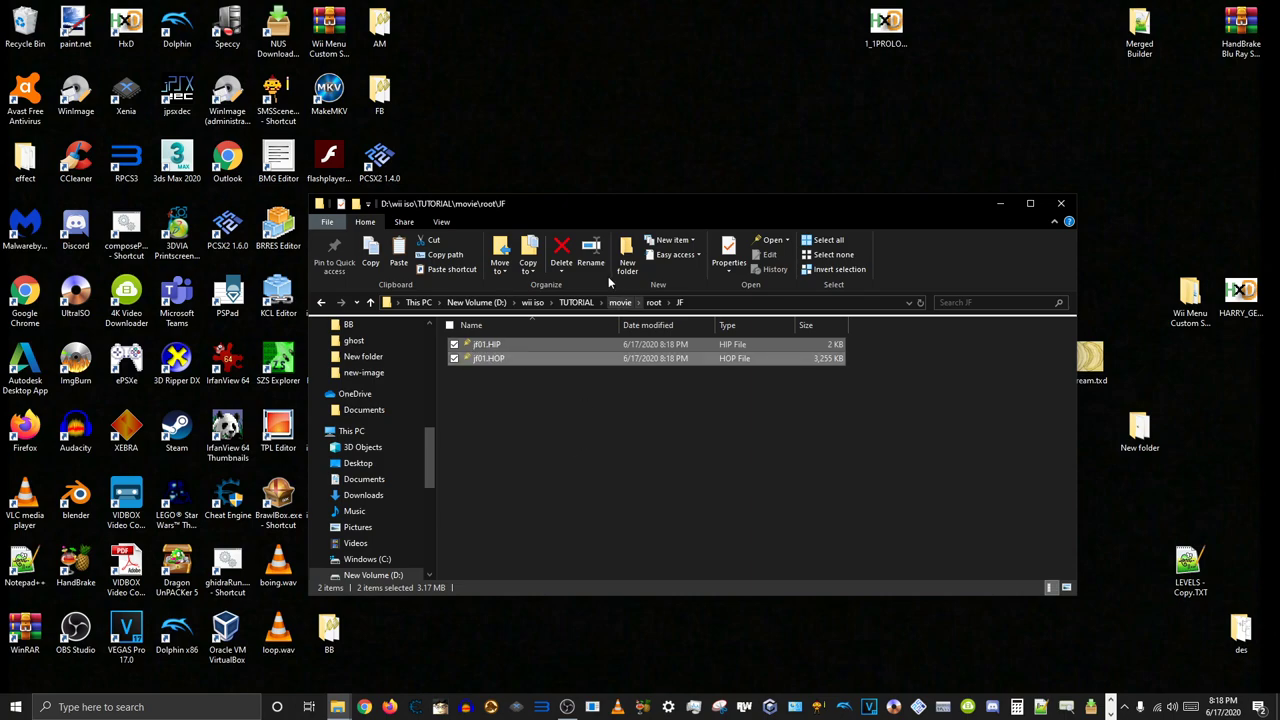
pyautogui.click(652, 303)
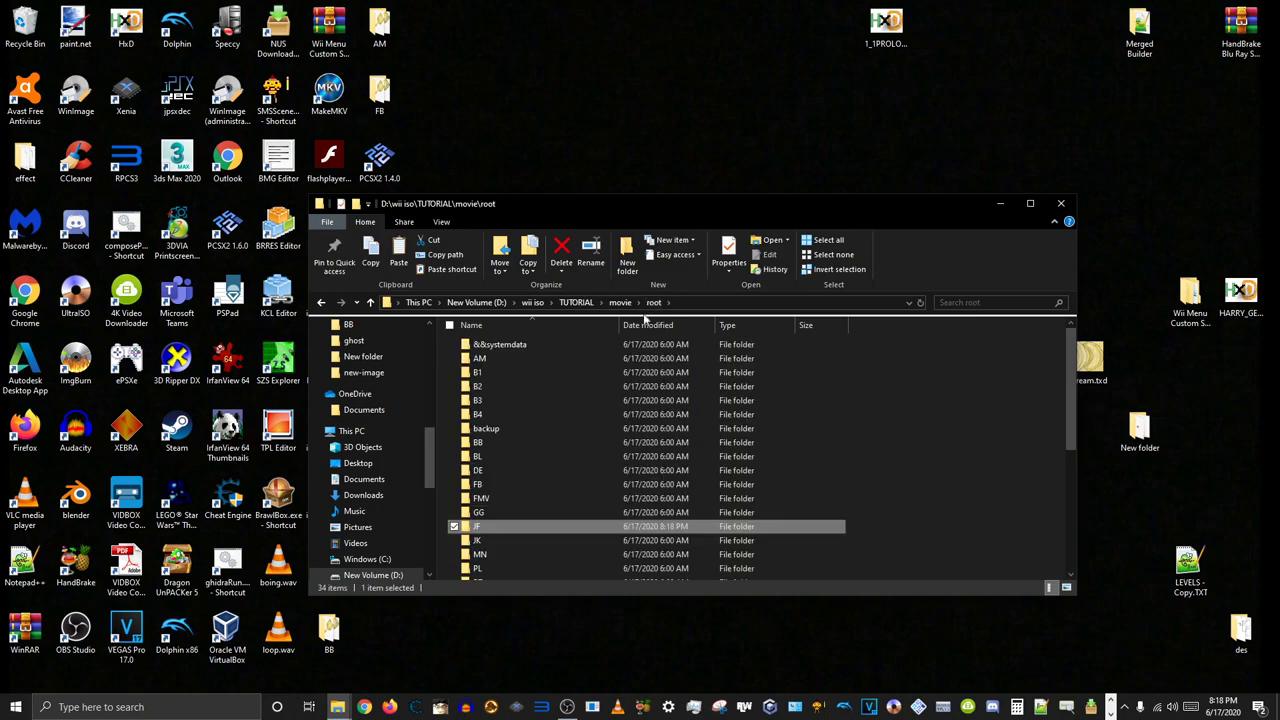
pyautogui.scroll(-1, 650, 370)
pyautogui.scroll(-5, 649, 370)
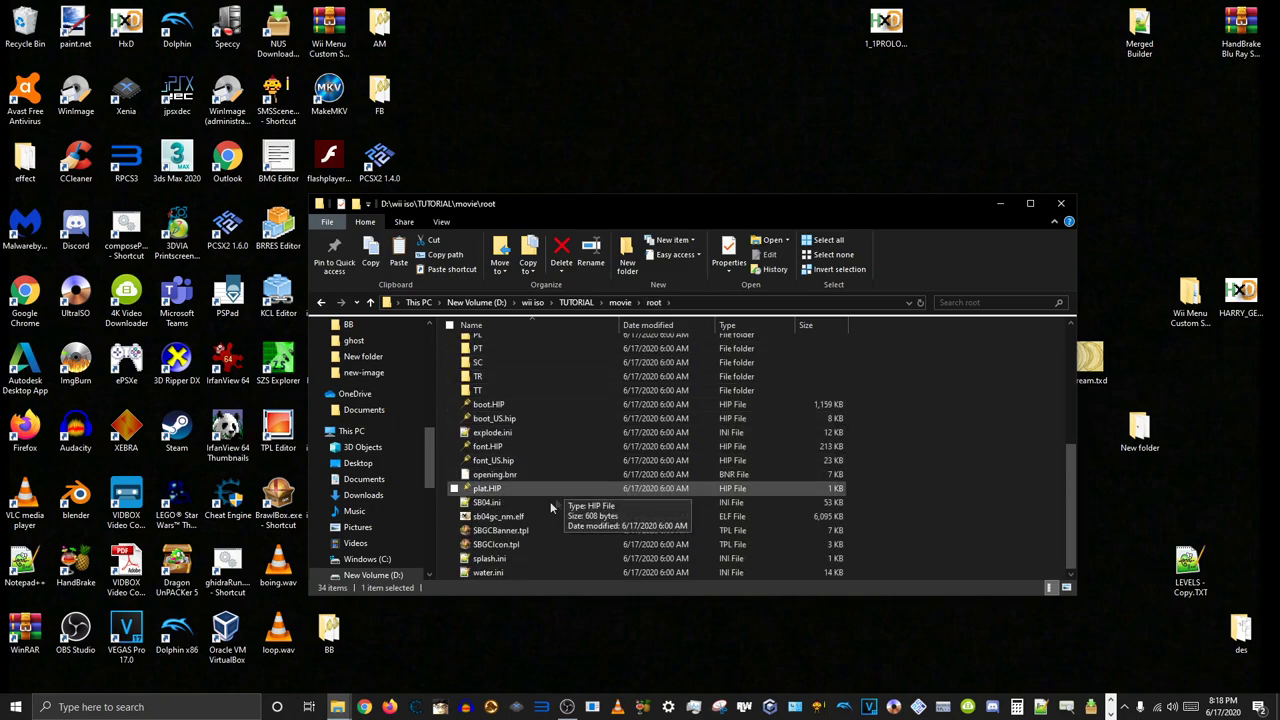
# - Open SB04.ini and set ShowMenuOnBoot to 0
pyautogui.click(524, 502)
pyautogui.doubleClick(524, 502)
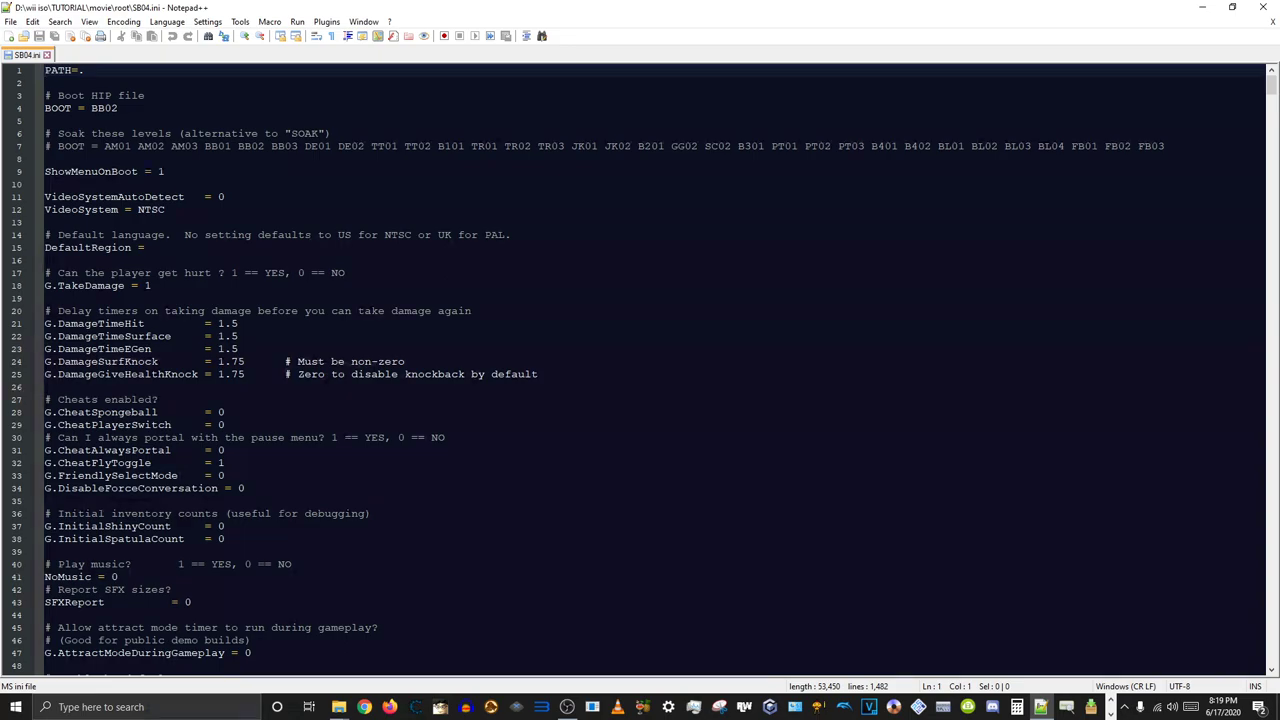
pyautogui.moveTo(277, 5); pyautogui.dragTo(467, 65)
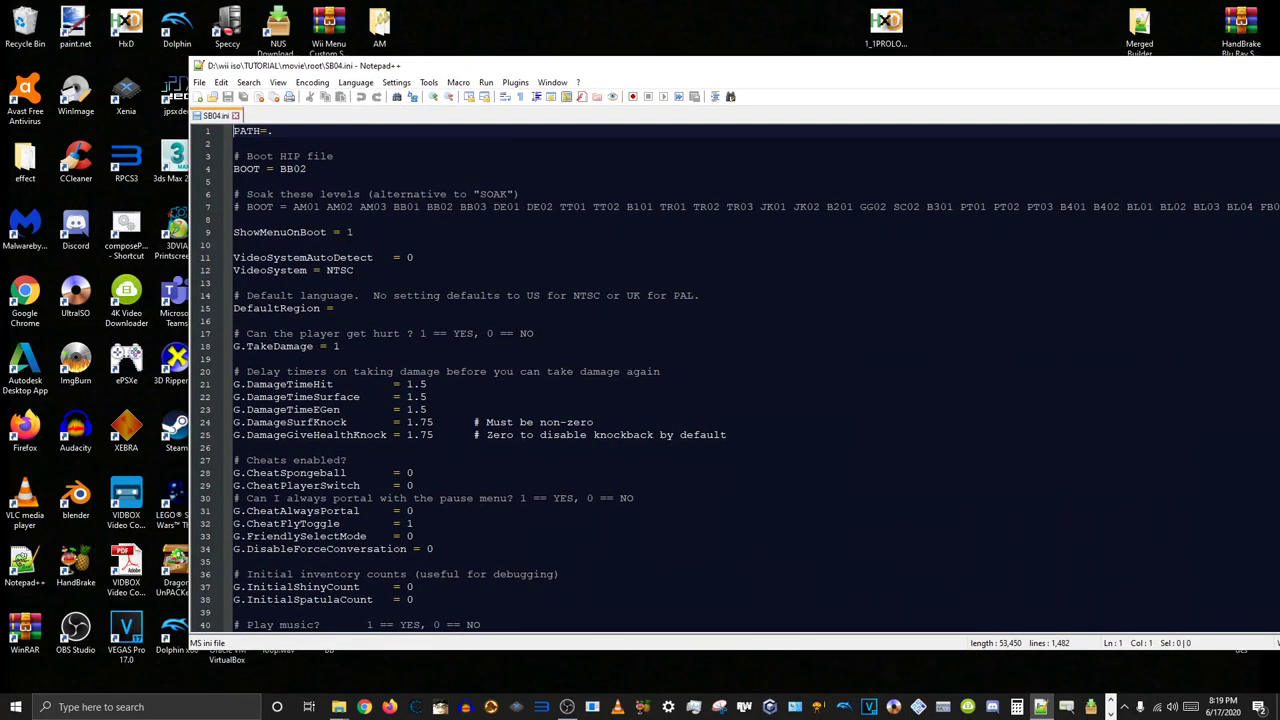
pyautogui.doubleClick(350, 232)
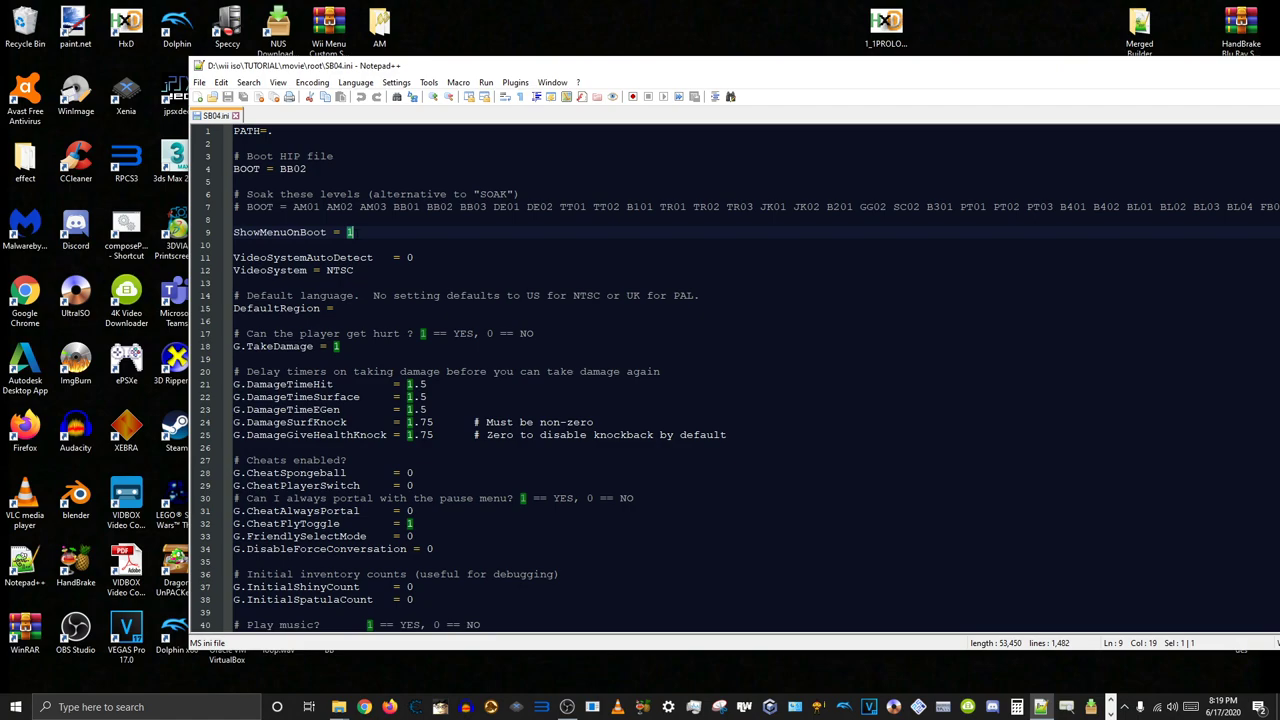
pyautogui.write('0')
# - Change the boot level from BB02 to JF01, save SB04.ini, and minimize Notepad++
pyautogui.click(281, 168)
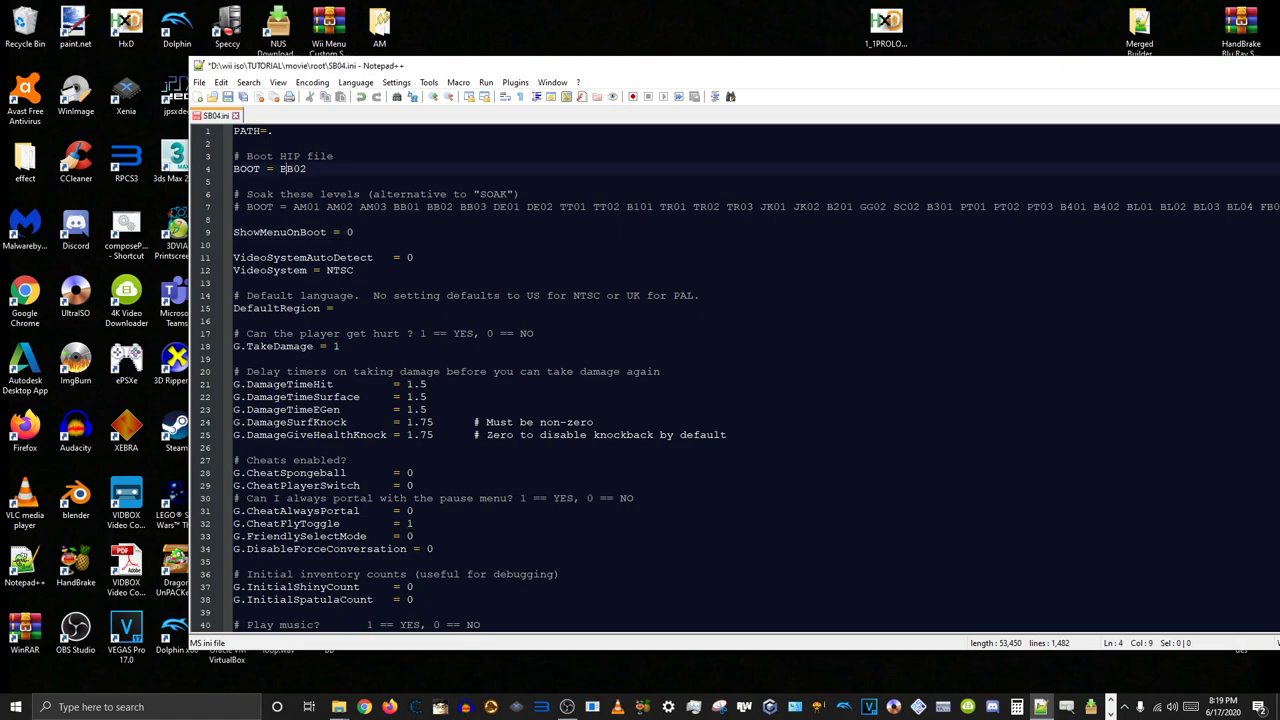
pyautogui.doubleClick(282, 168)
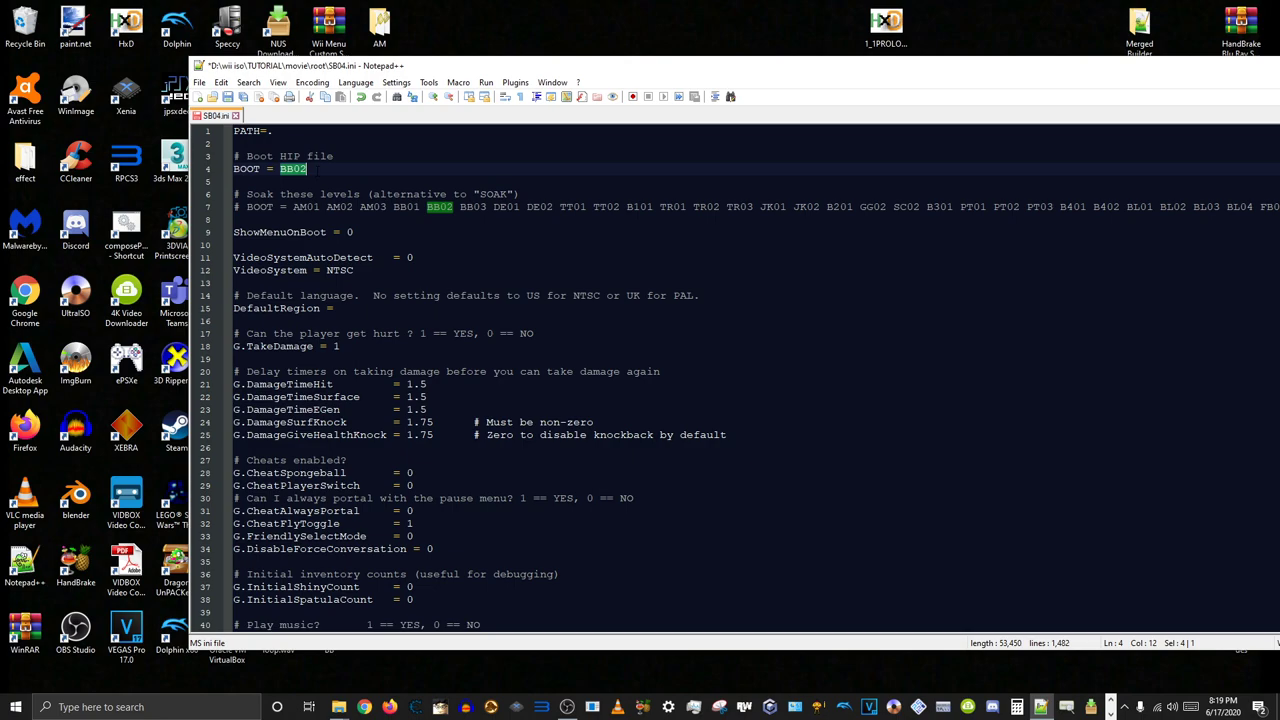
pyautogui.write('JF01')
pyautogui.click(228, 96)
pyautogui.click(237, 115)
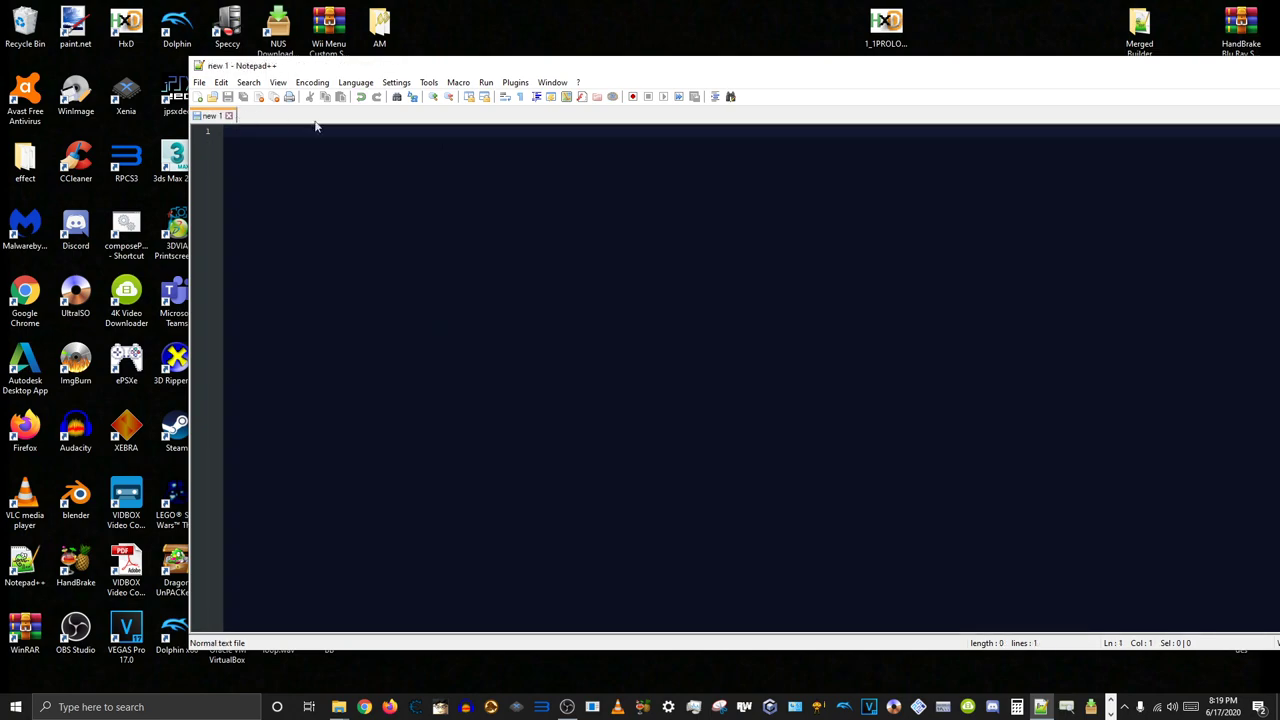
pyautogui.click(1205, 72)
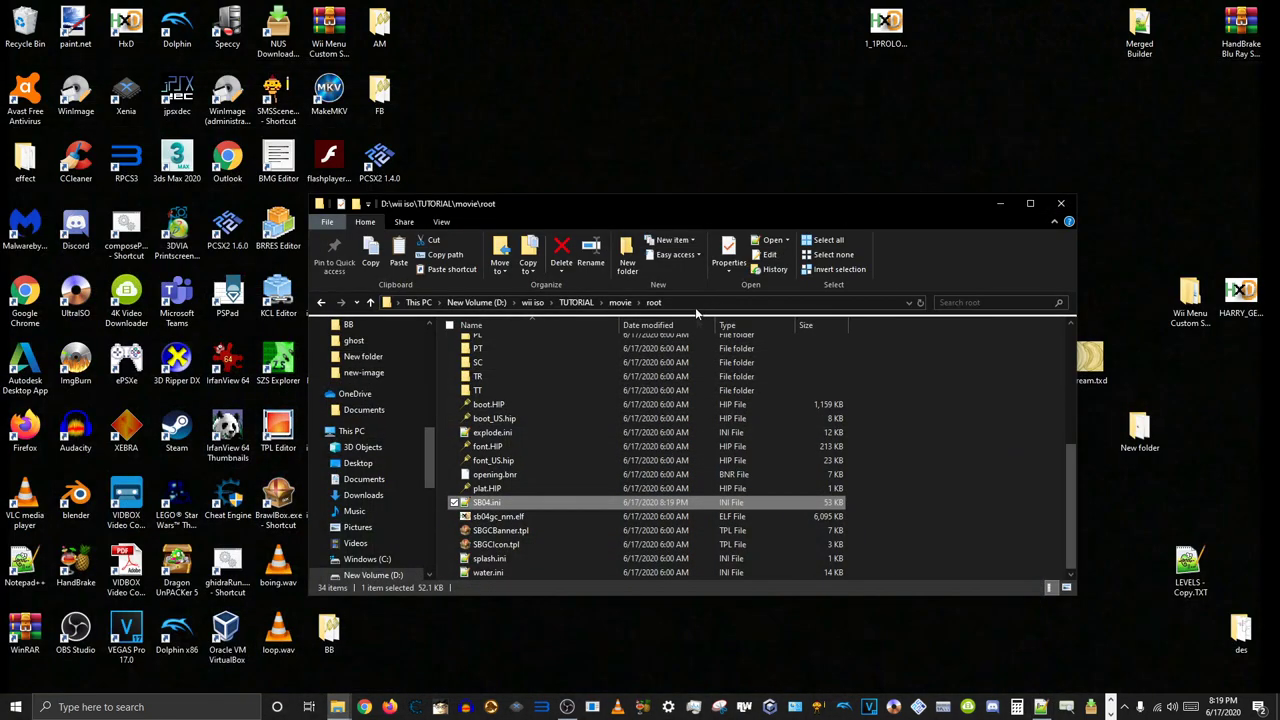
pyautogui.scroll(6, 640, 450)
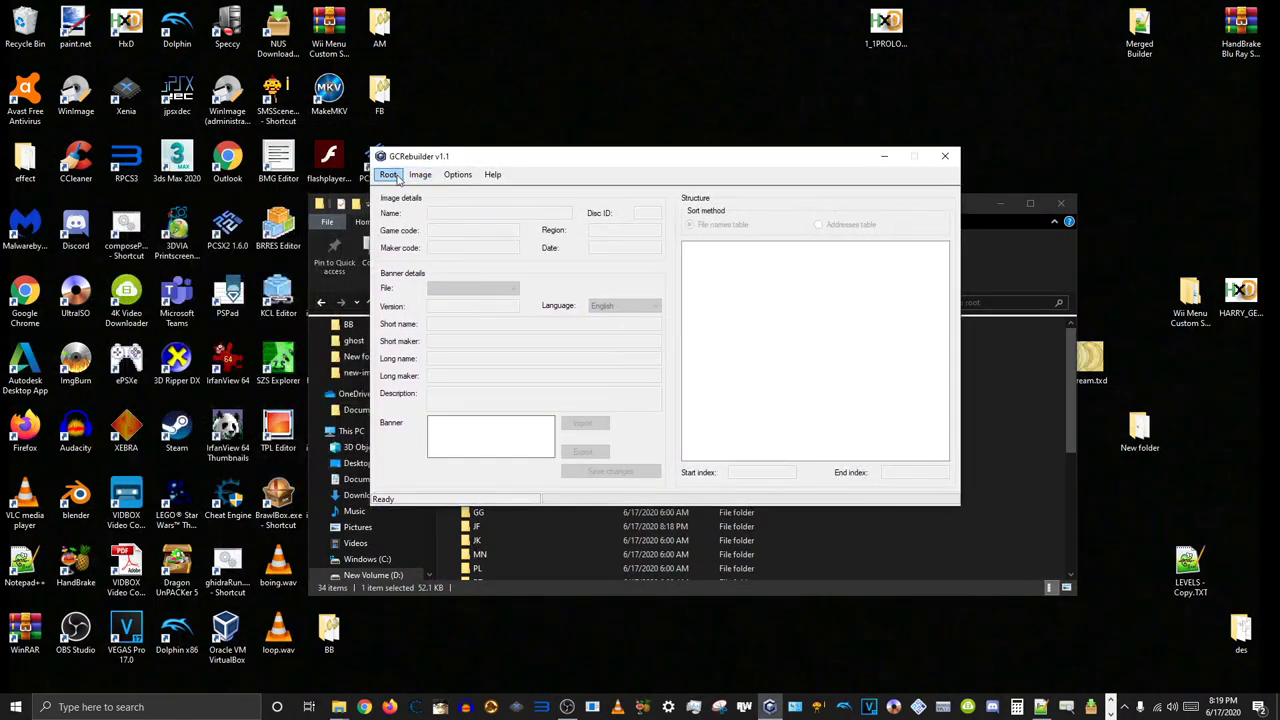
# - Load the D:\TUTORIAL\movie\root folder as the image root in GCRebuilder
pyautogui.click(457, 175)
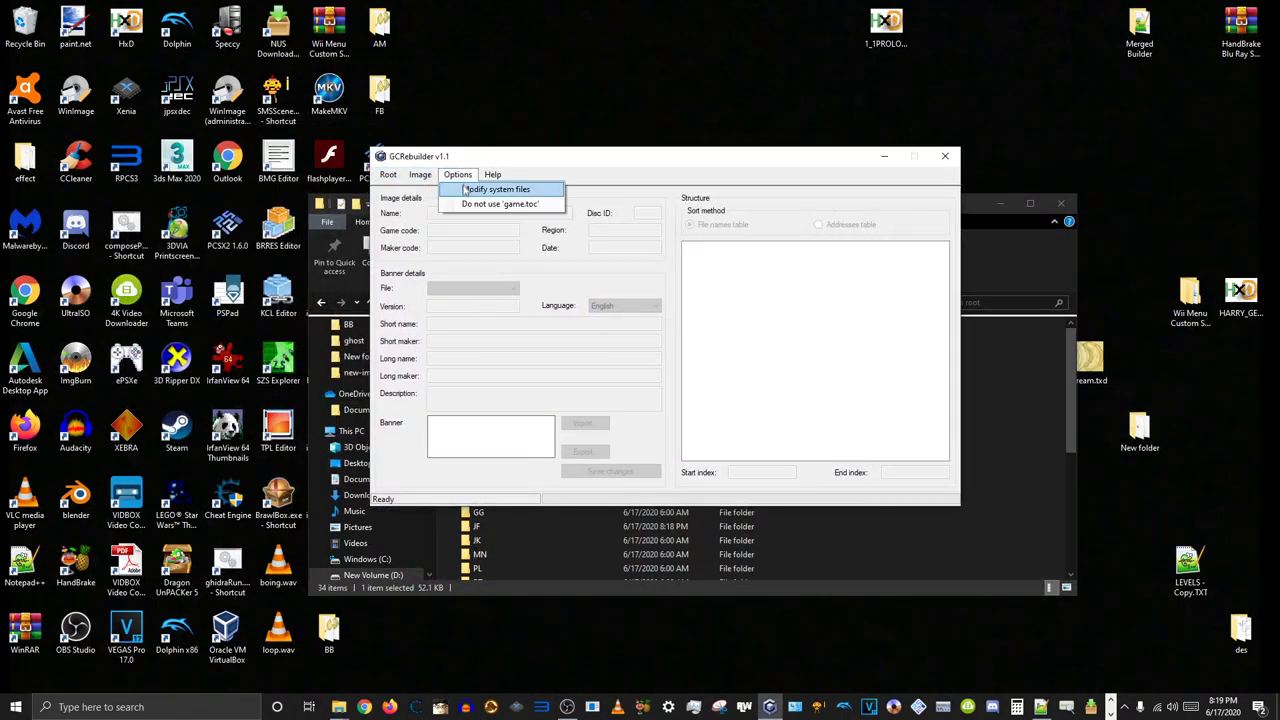
pyautogui.click(466, 190)
pyautogui.click(457, 175)
pyautogui.click(480, 204)
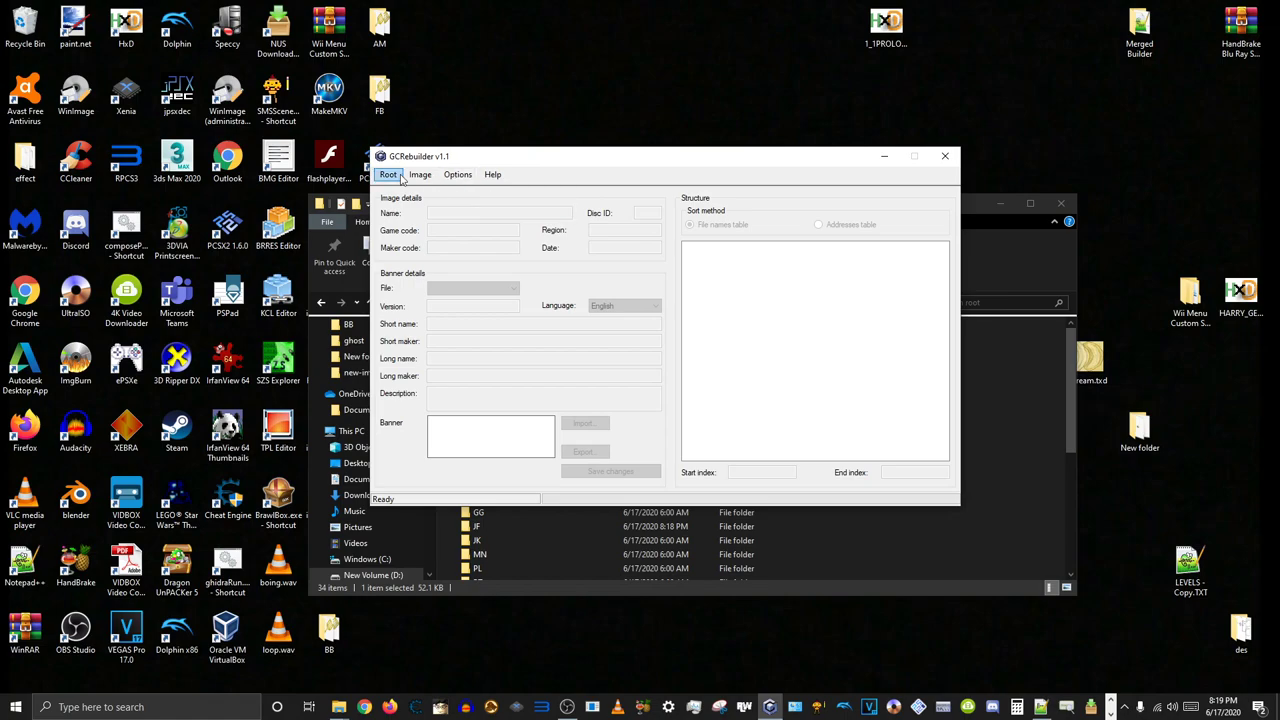
pyautogui.click(402, 178)
pyautogui.click(412, 204)
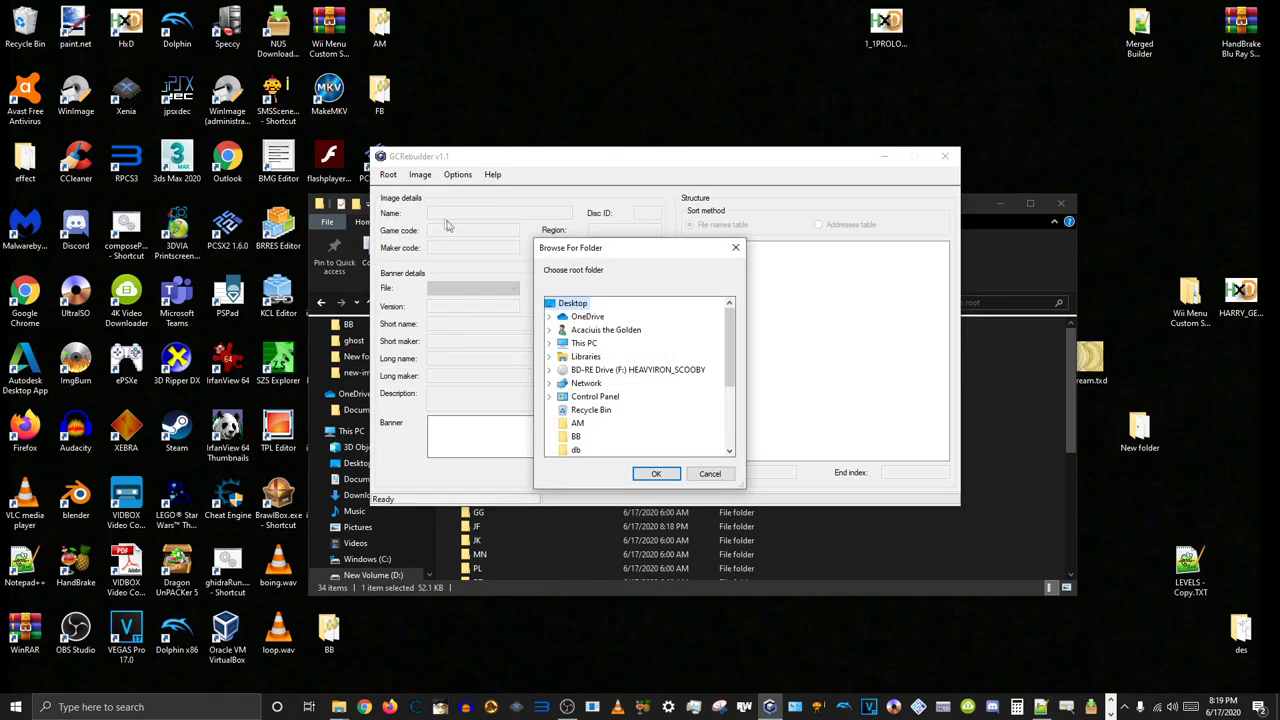
pyautogui.doubleClick(584, 343)
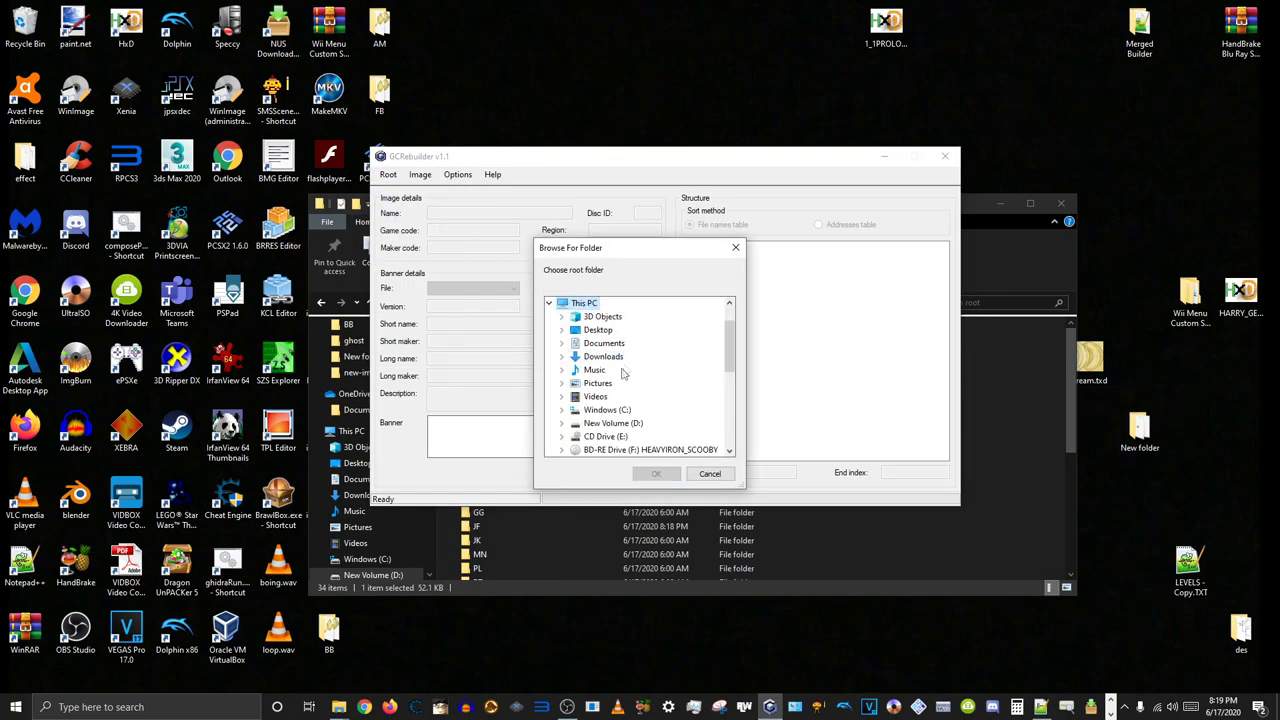
pyautogui.doubleClick(613, 423)
pyautogui.scroll(-5, 645, 390)
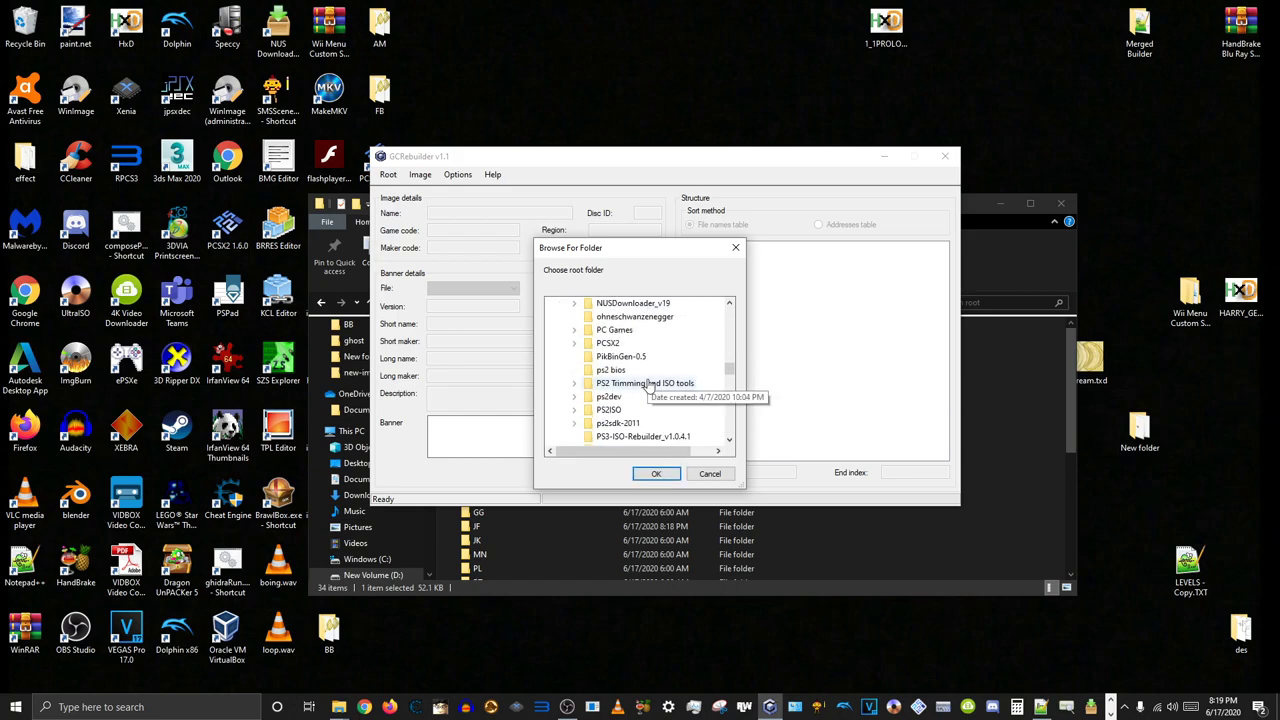
pyautogui.scroll(-10, 648, 385)
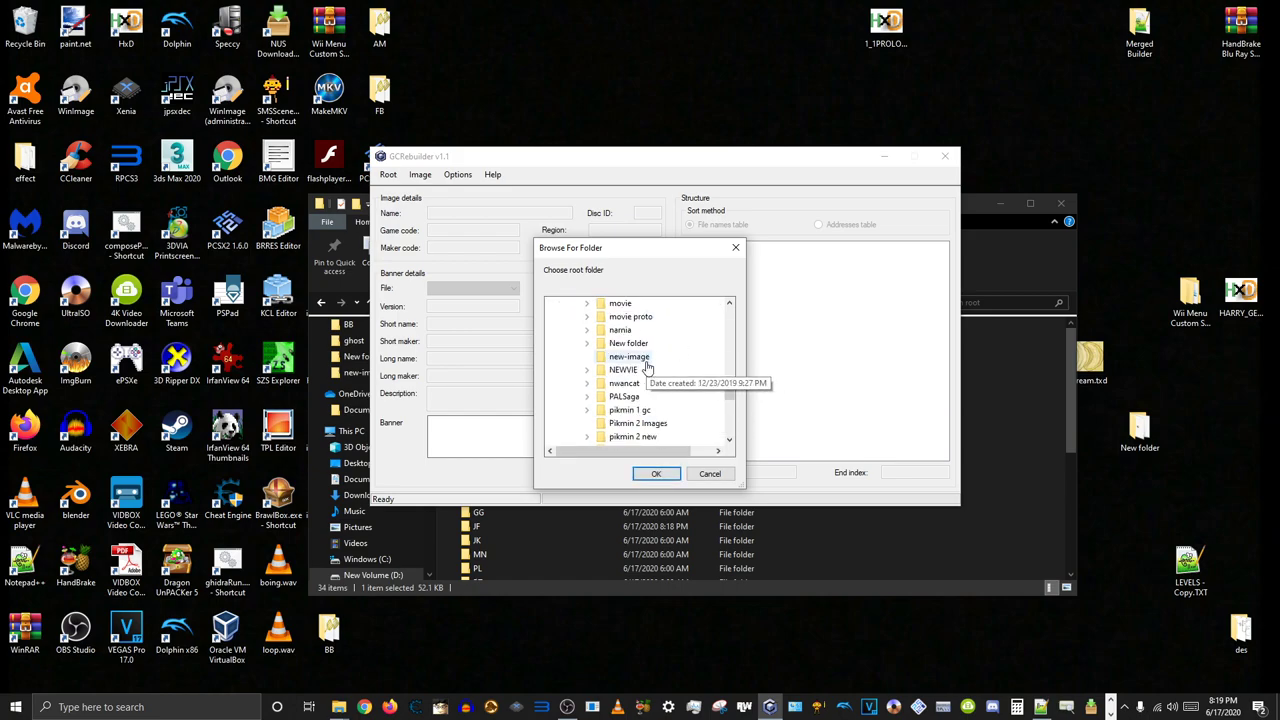
pyautogui.scroll(-10, 647, 368)
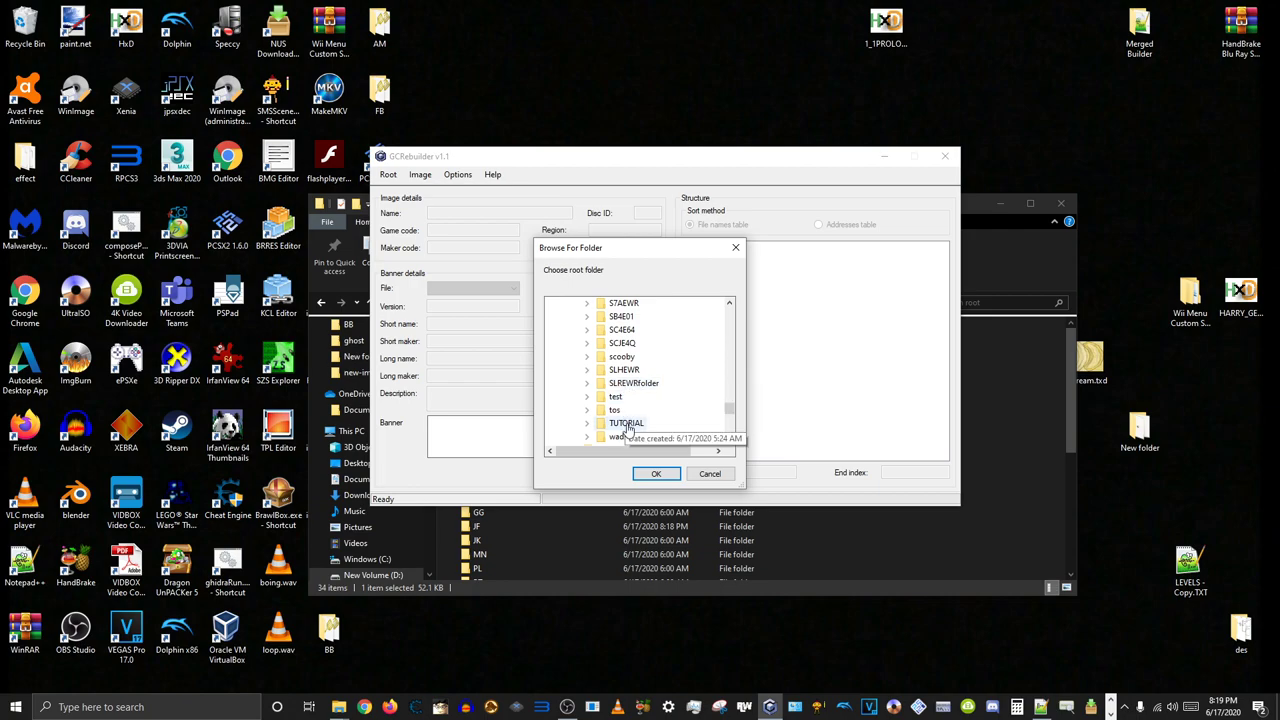
pyautogui.doubleClick(628, 424)
pyautogui.doubleClick(632, 352)
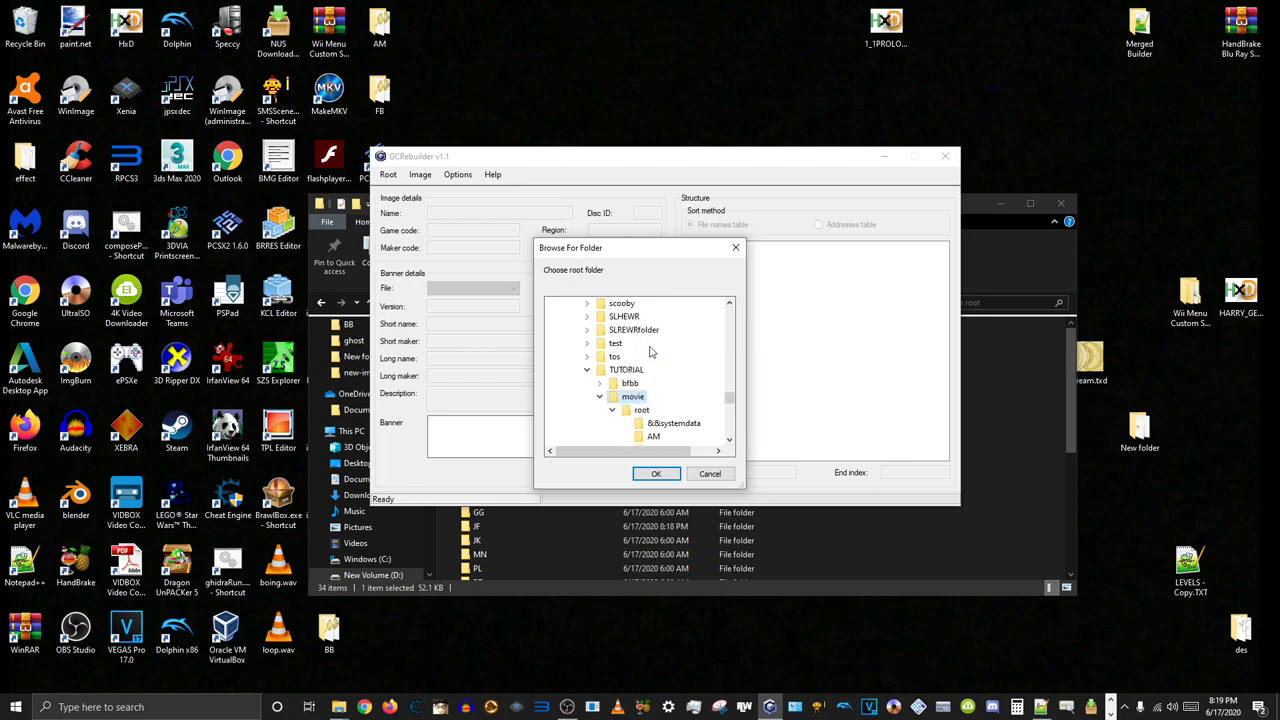
pyautogui.click(641, 410)
pyautogui.click(656, 473)
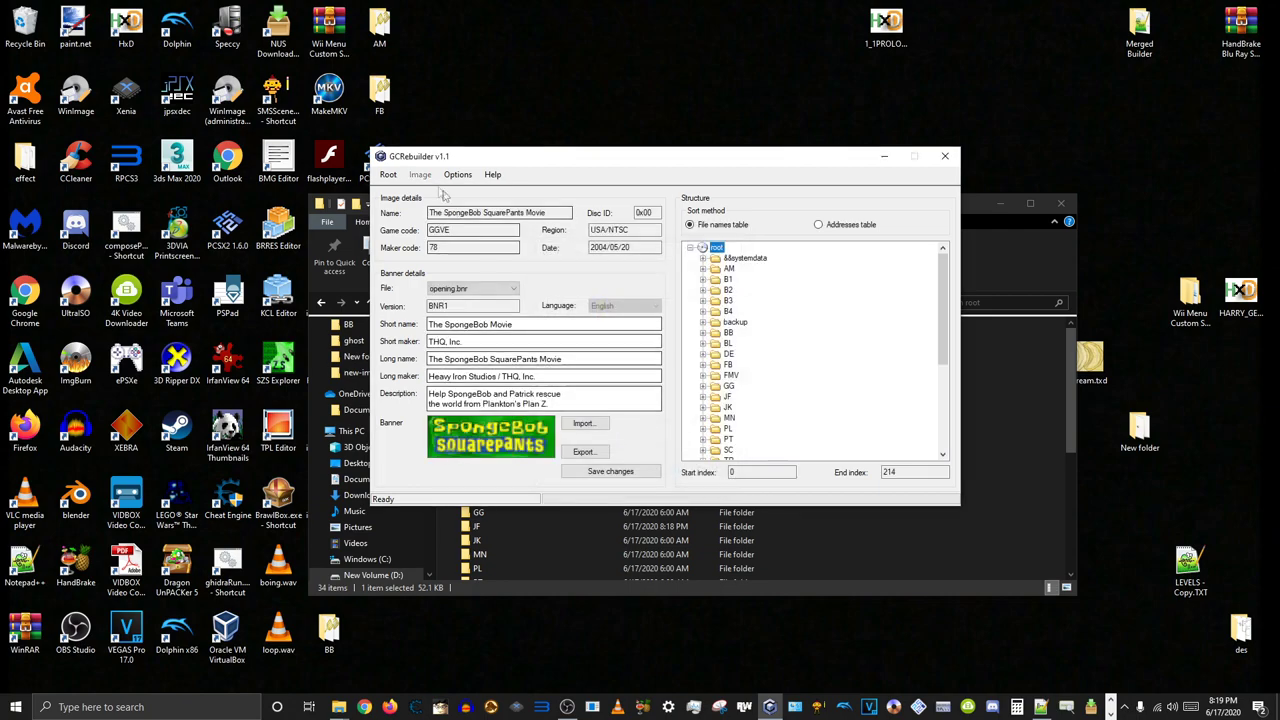
# - Set the output image to movie test 5.iso, replacing the existing file
pyautogui.click(388, 174)
pyautogui.click(396, 201)
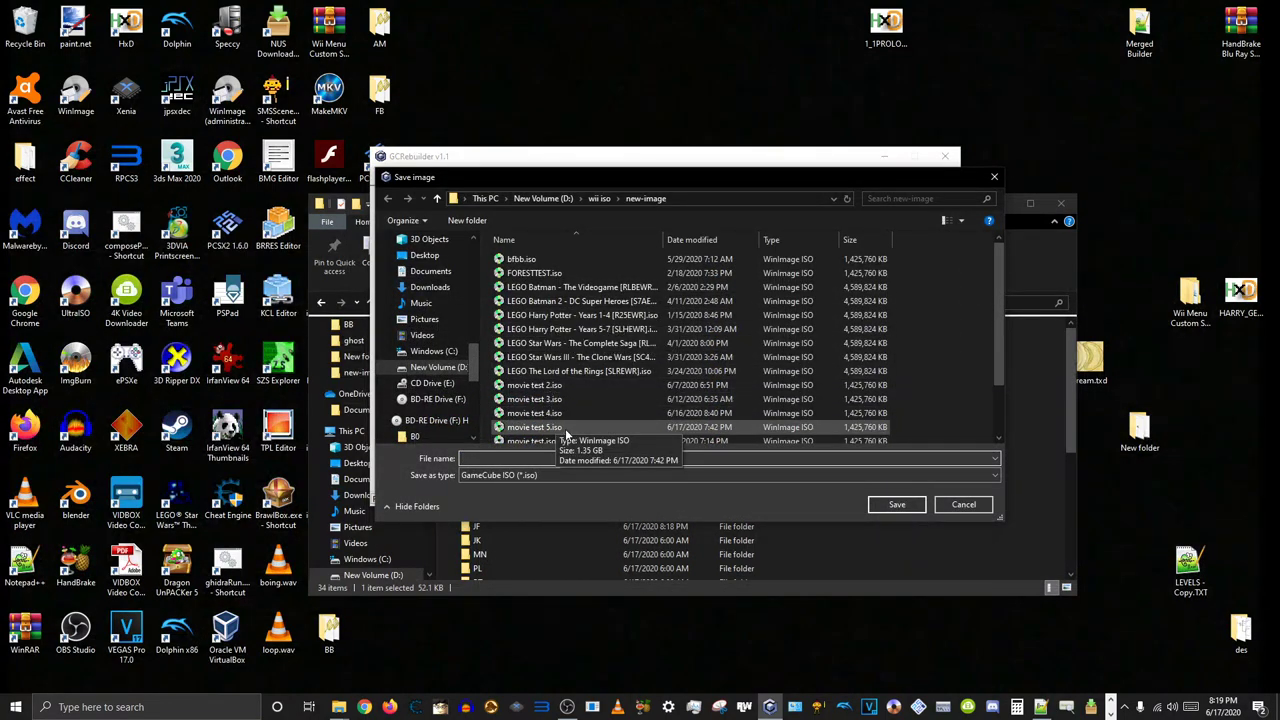
pyautogui.doubleClick(566, 432)
pyautogui.click(673, 355)
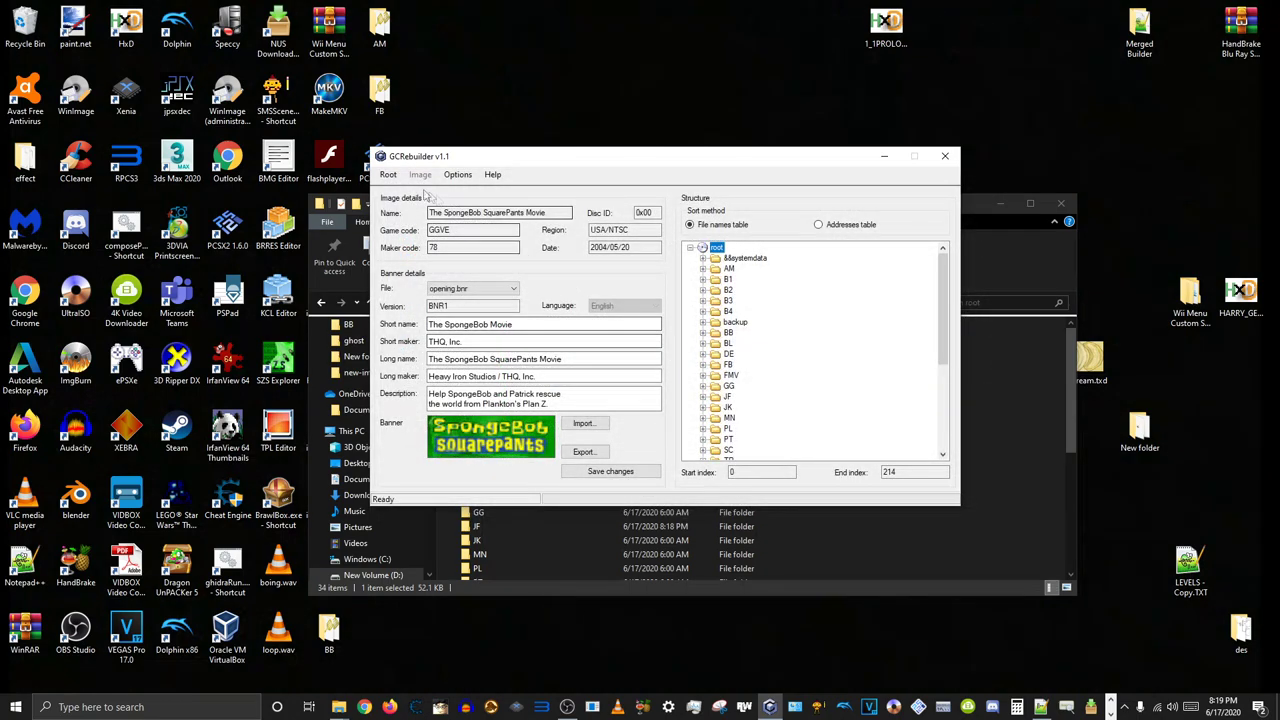
# - Rebuild the edited root into movie test 5.iso and wait for it to finish
pyautogui.click(388, 174)
pyautogui.click(403, 240)
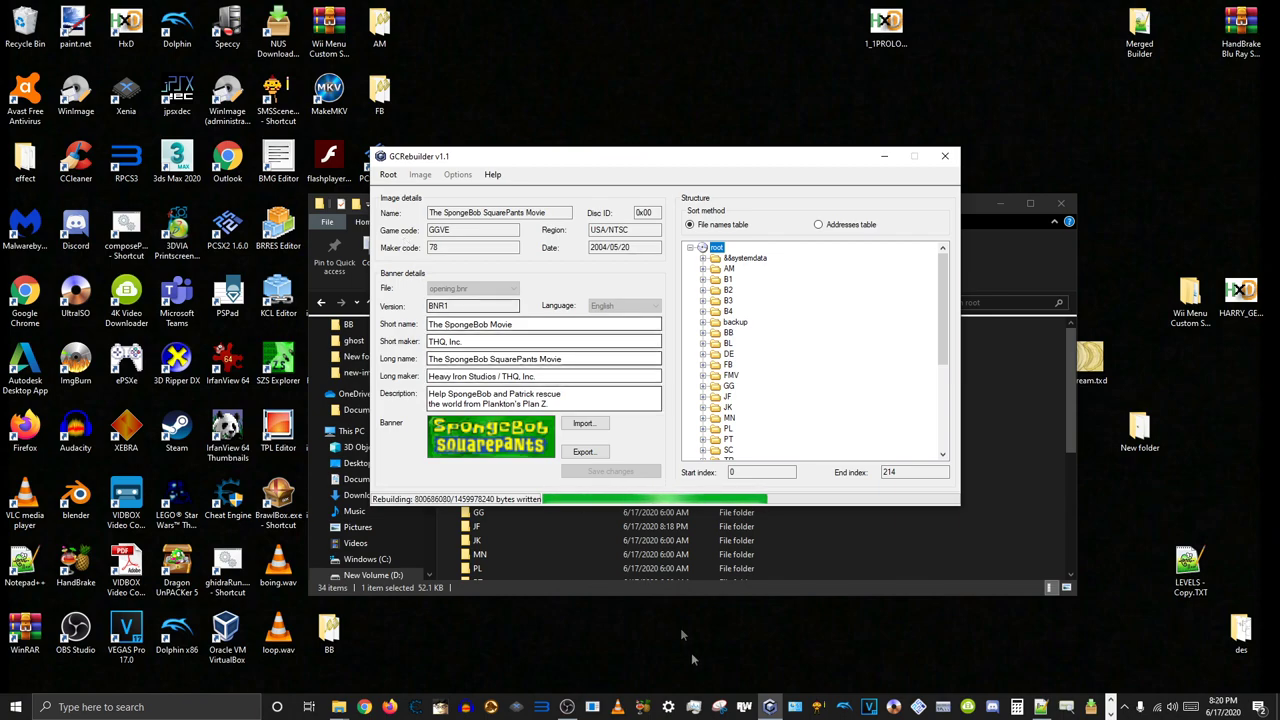
pyautogui.click(567, 707)
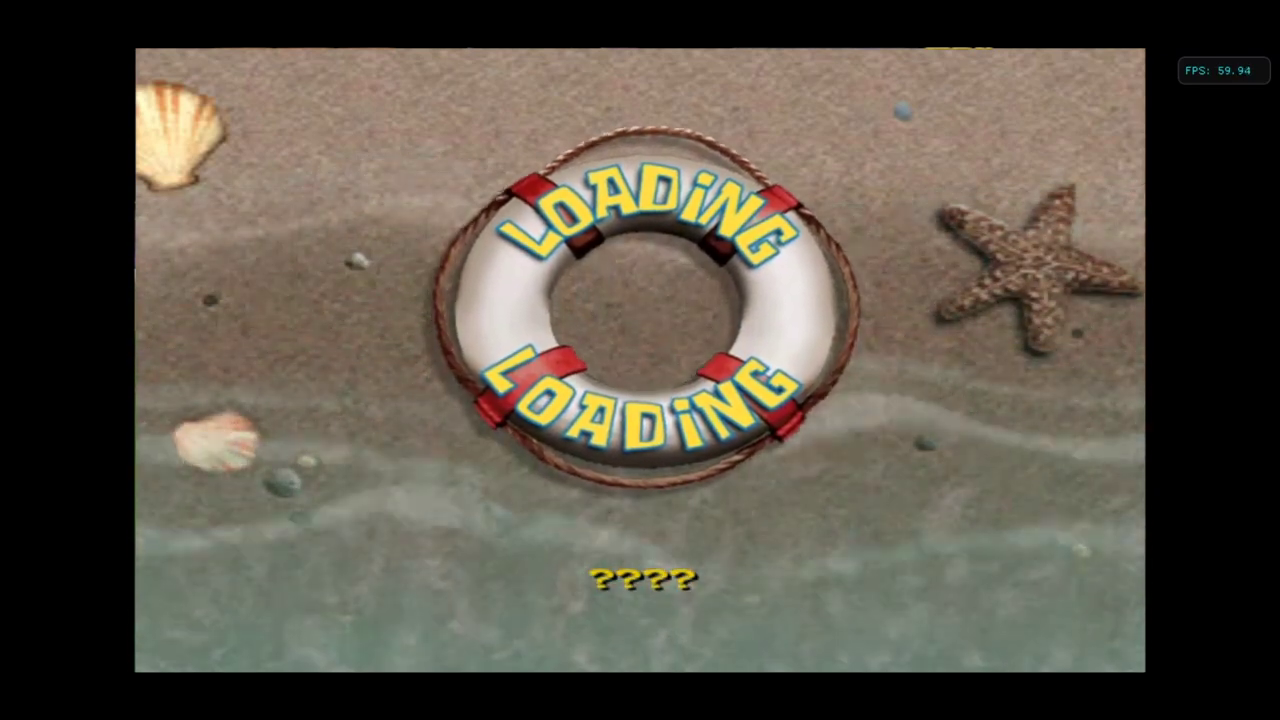
# - Run SpongeBob around the grass ledge and spin attack toward Jellyfish Rock
pyautogui.press('Down')
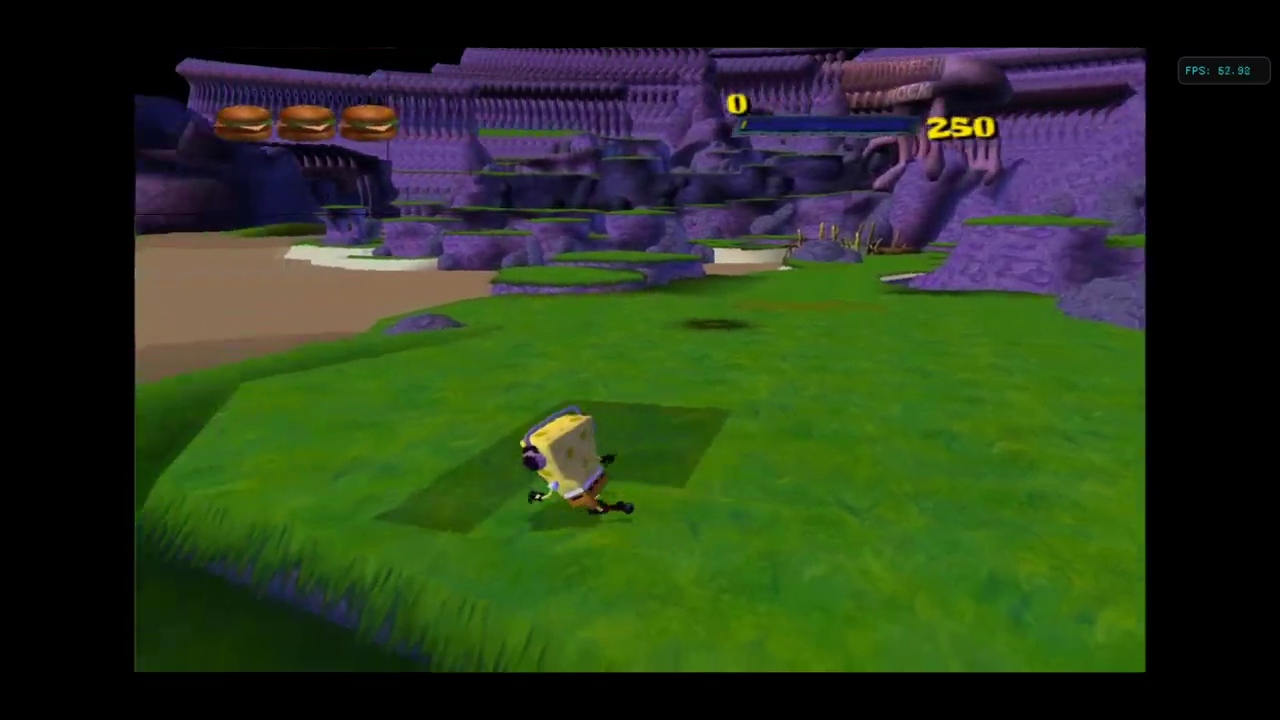
pyautogui.press('Up')
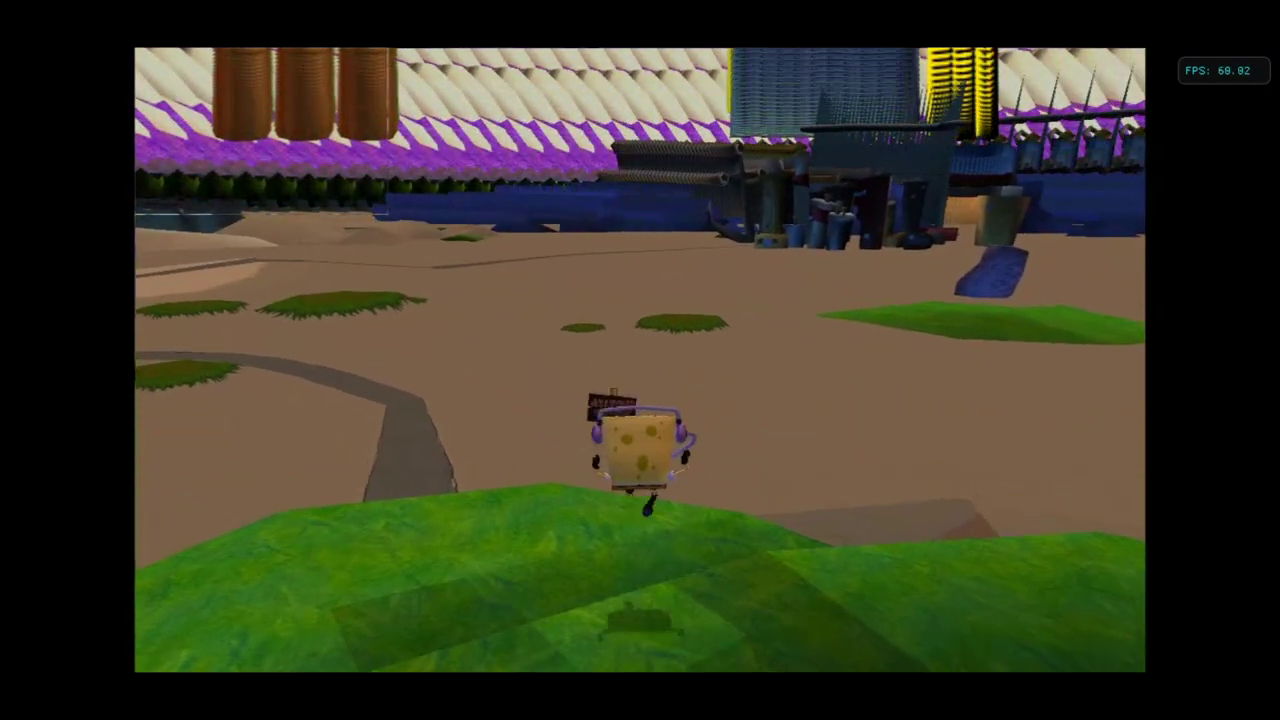
pyautogui.press('Down')
pyautogui.press('Left')
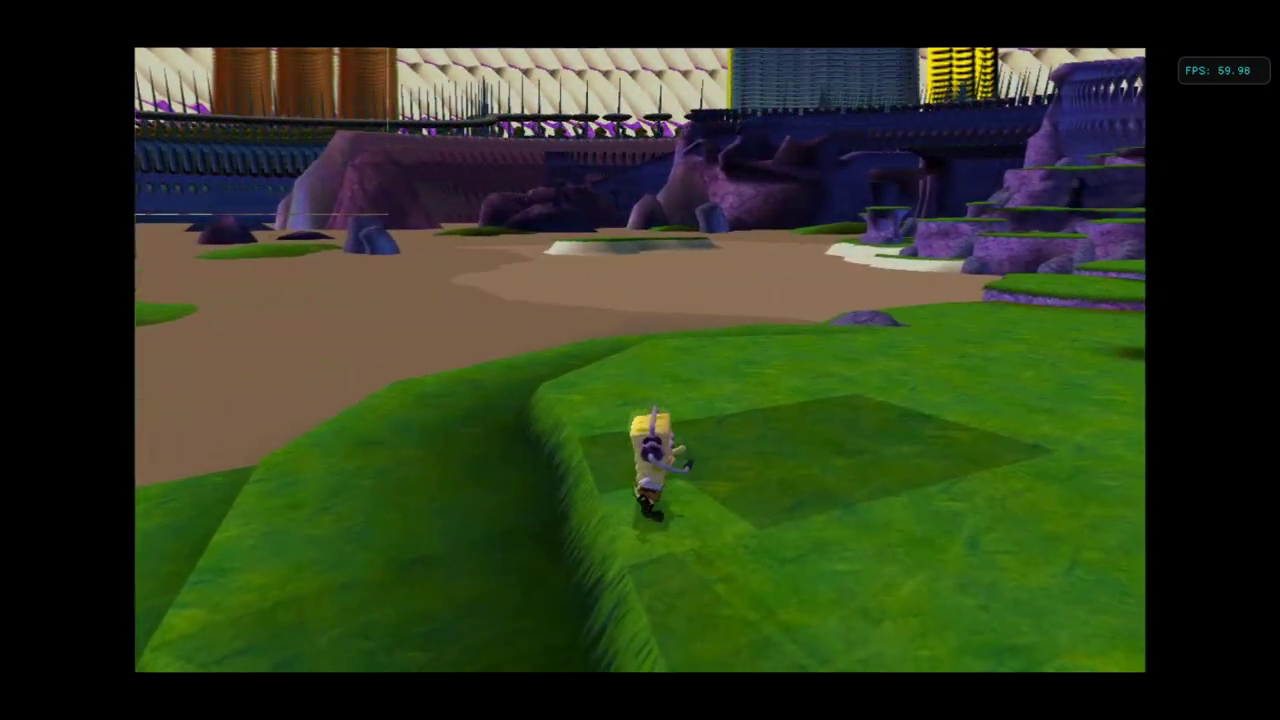
pyautogui.press('Down')
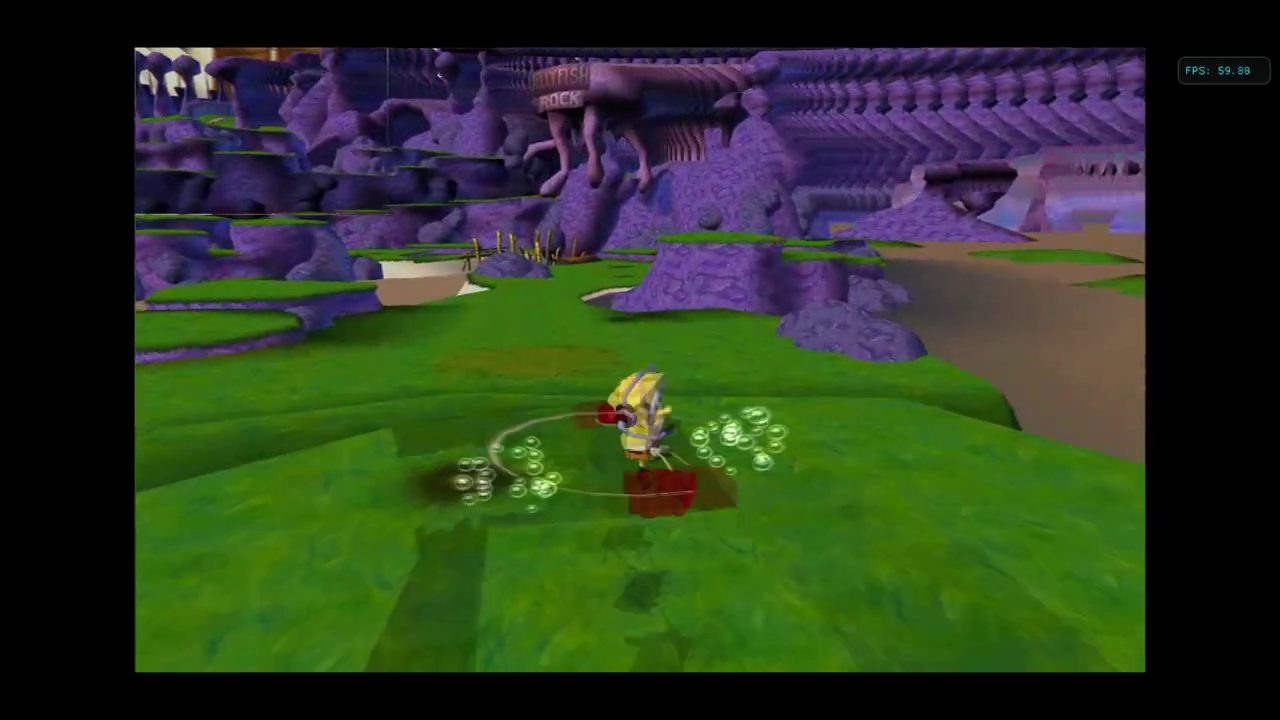
pyautogui.press('Up')
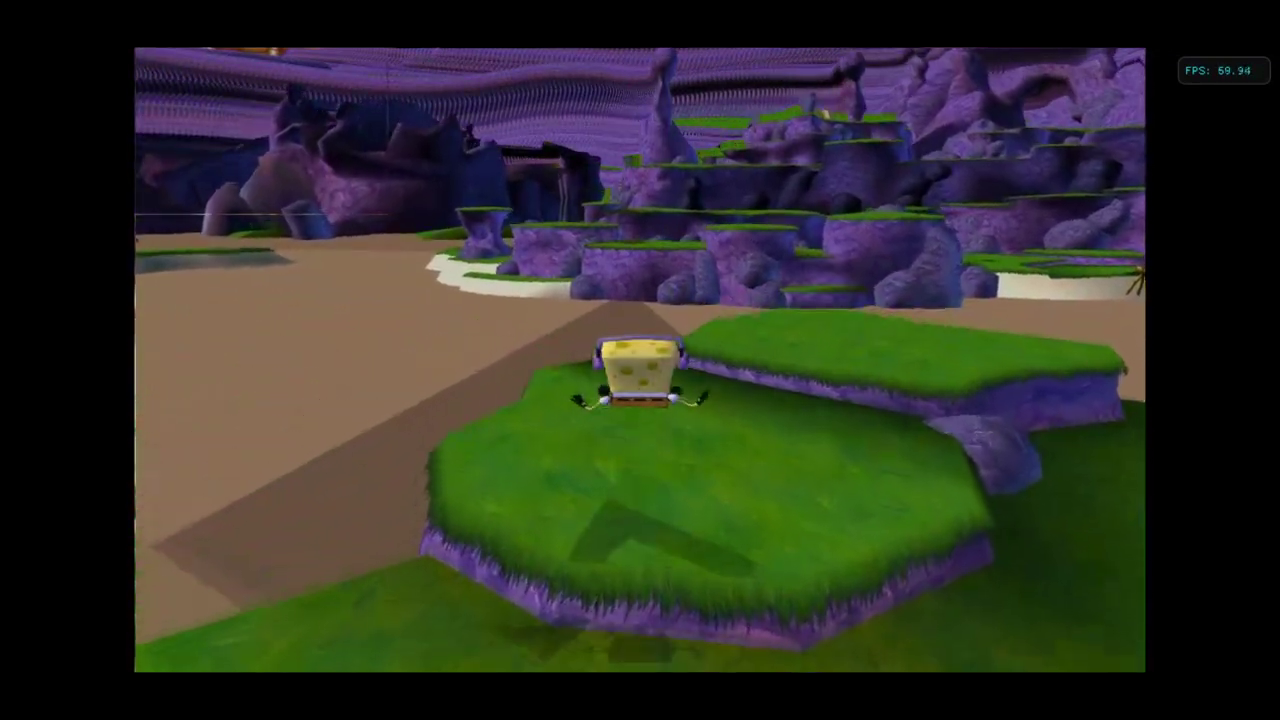
# - Move SpongeBob off the grass and run back and forth across the sand
pyautogui.press('Left')
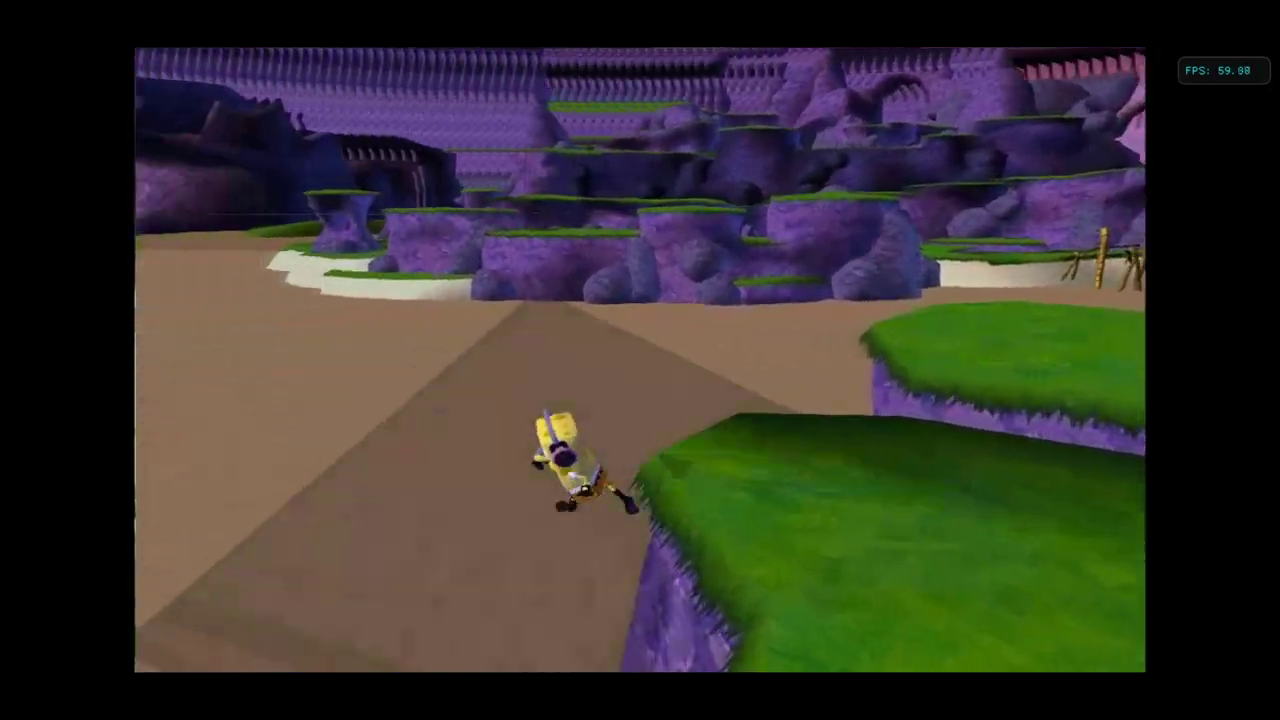
pyautogui.press('Up')
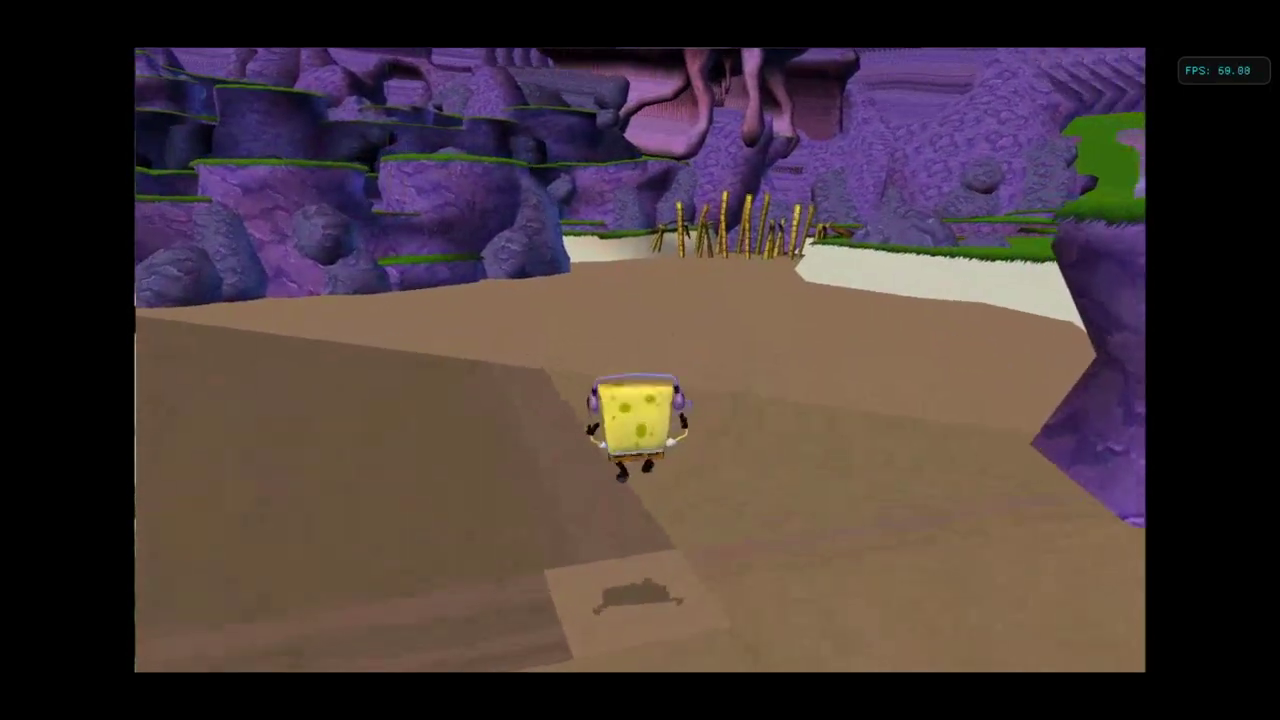
pyautogui.press('Right')
pyautogui.press('Left')
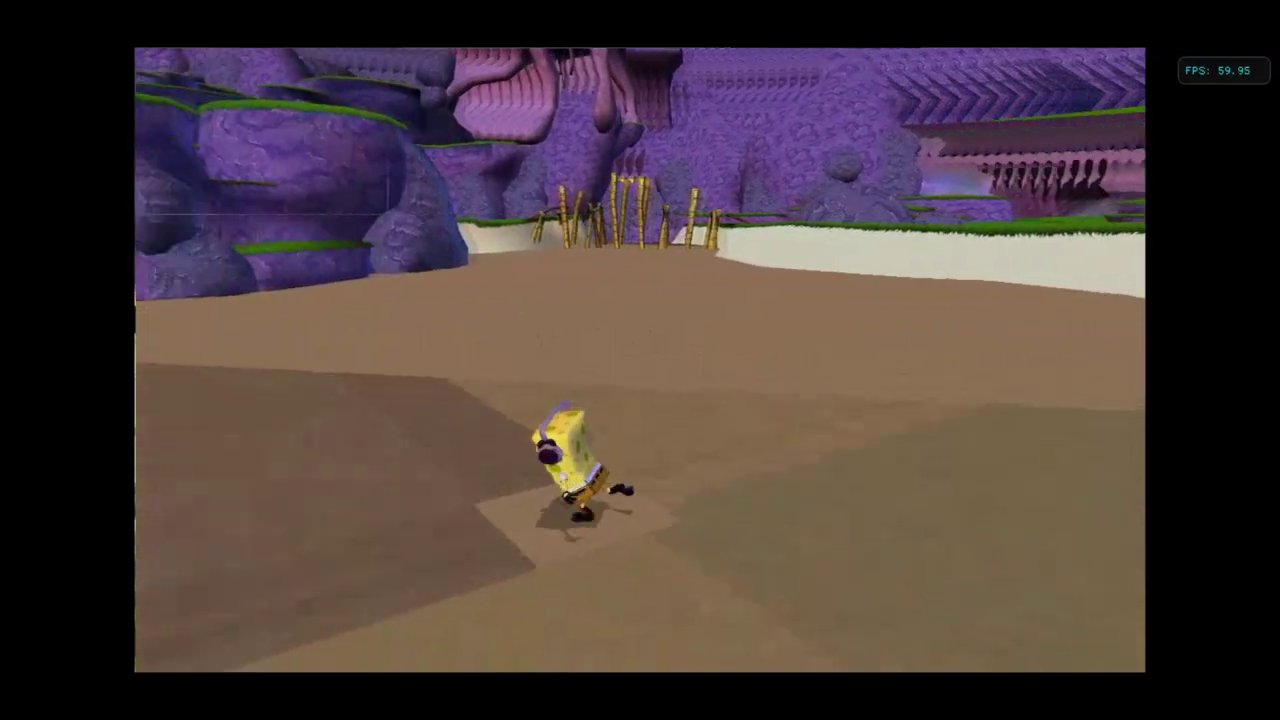
pyautogui.press('Up')
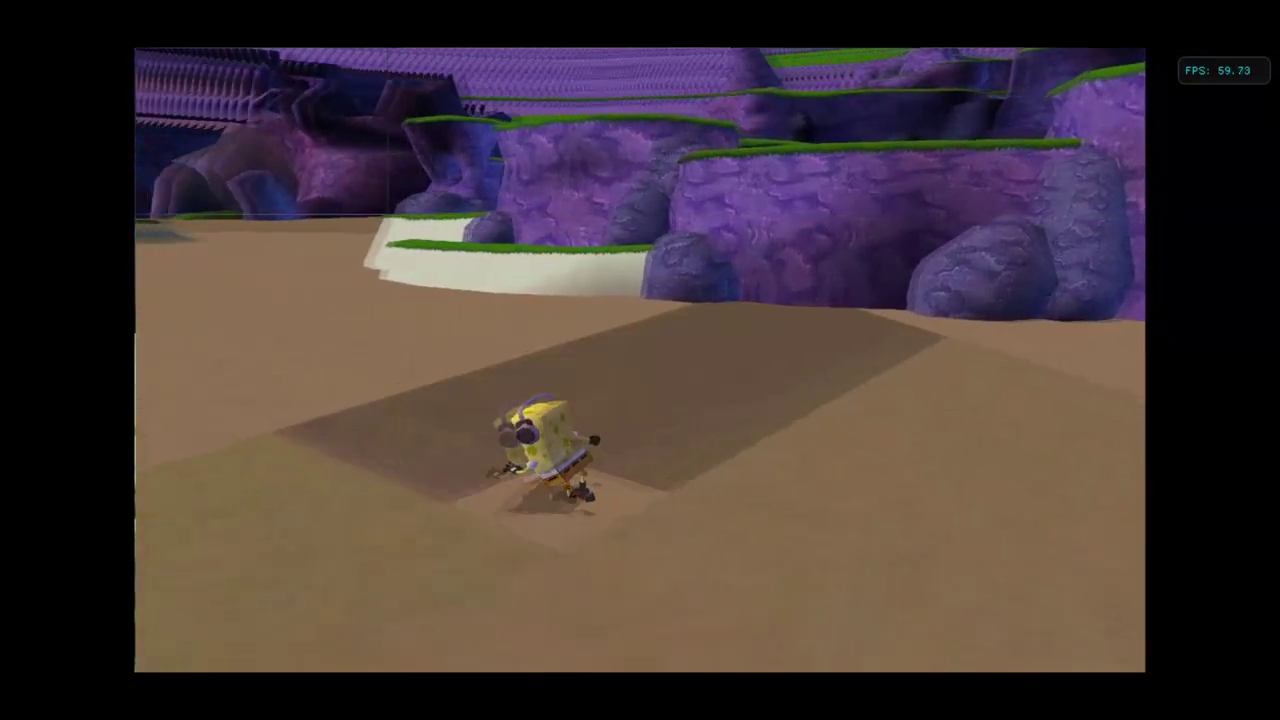
pyautogui.press('Right')
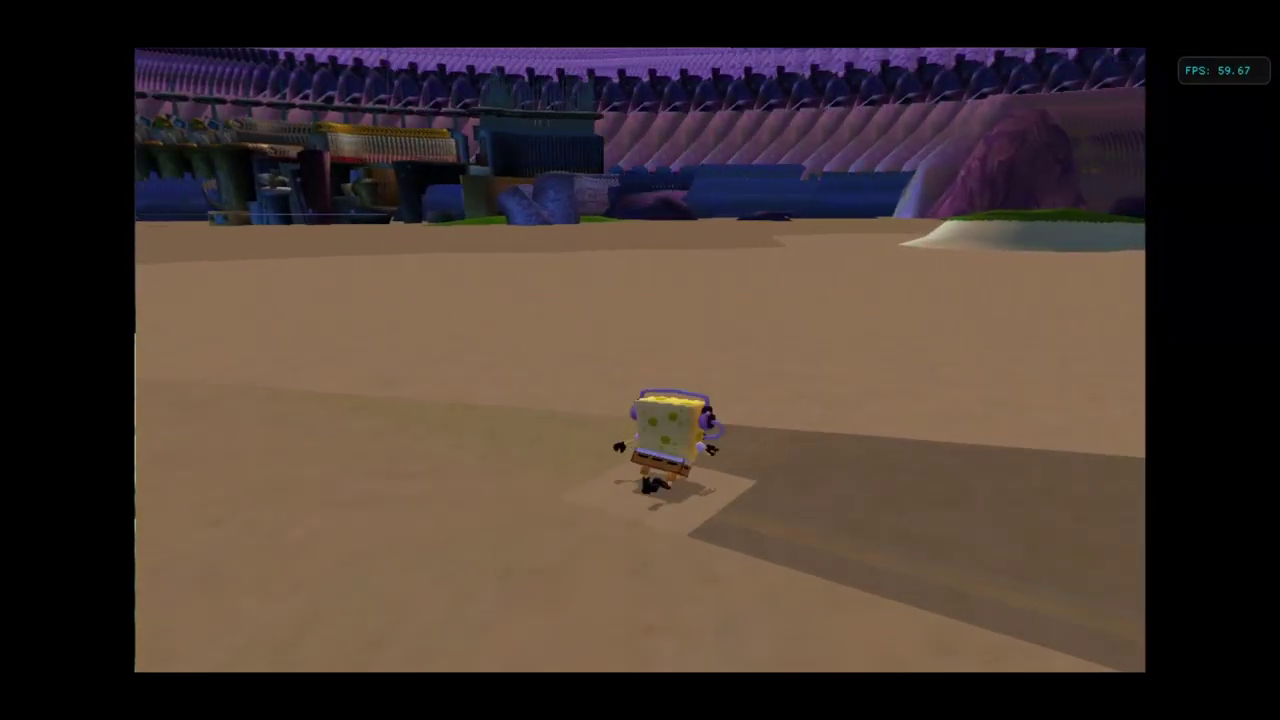
# - Double jump onto the purple rock pillar, hop down, and run into the canyon
pyautogui.press('space')
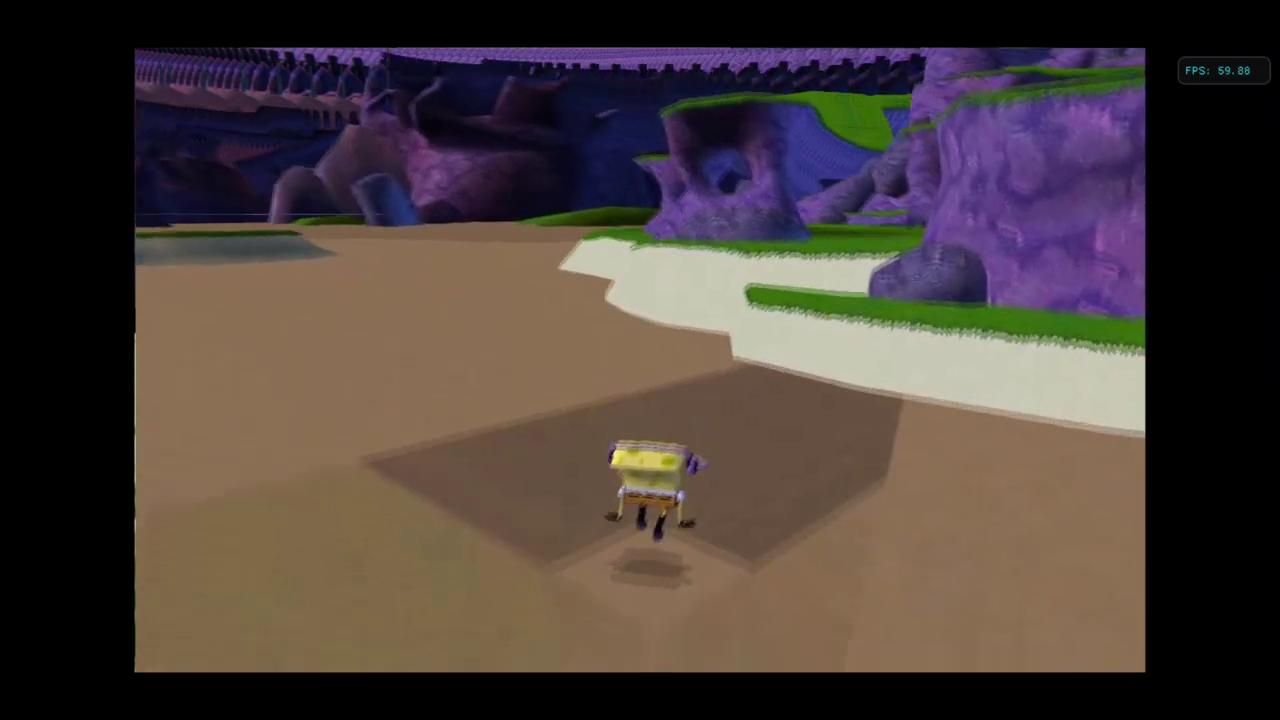
pyautogui.press('space')
pyautogui.press('space')
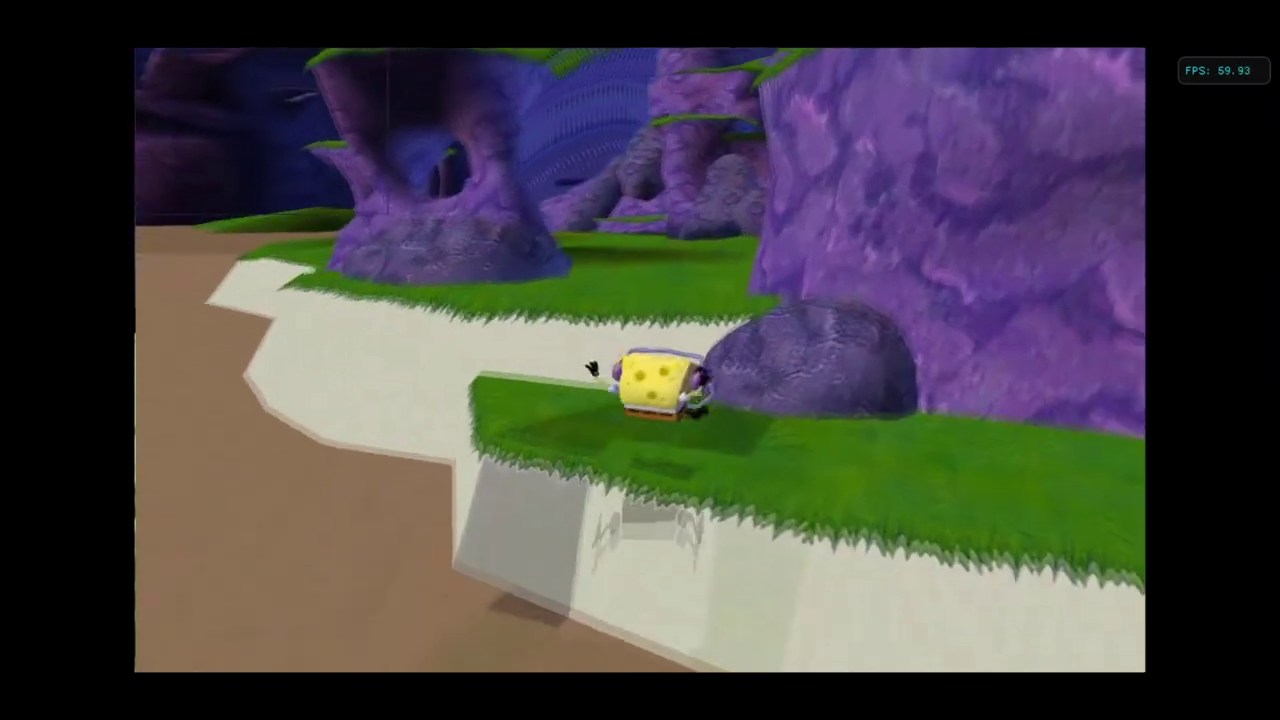
pyautogui.press('Left')
pyautogui.press('Up')
pyautogui.press('space')
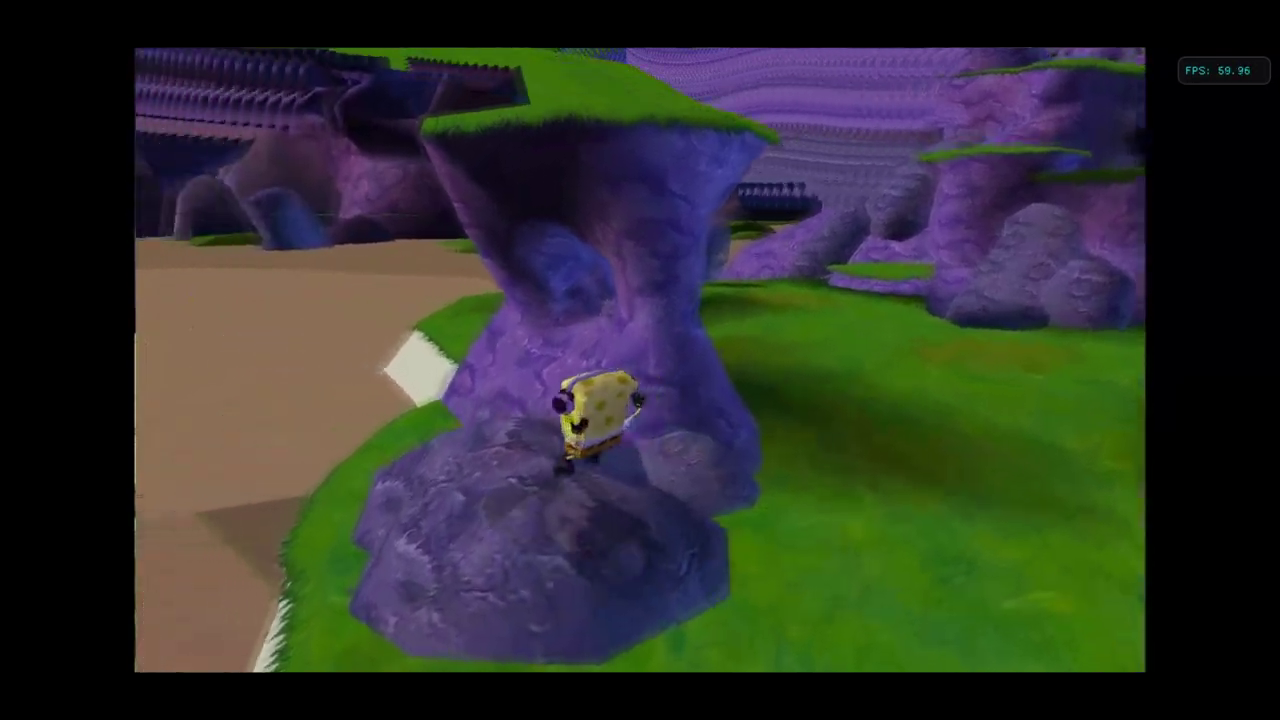
pyautogui.press('Down')
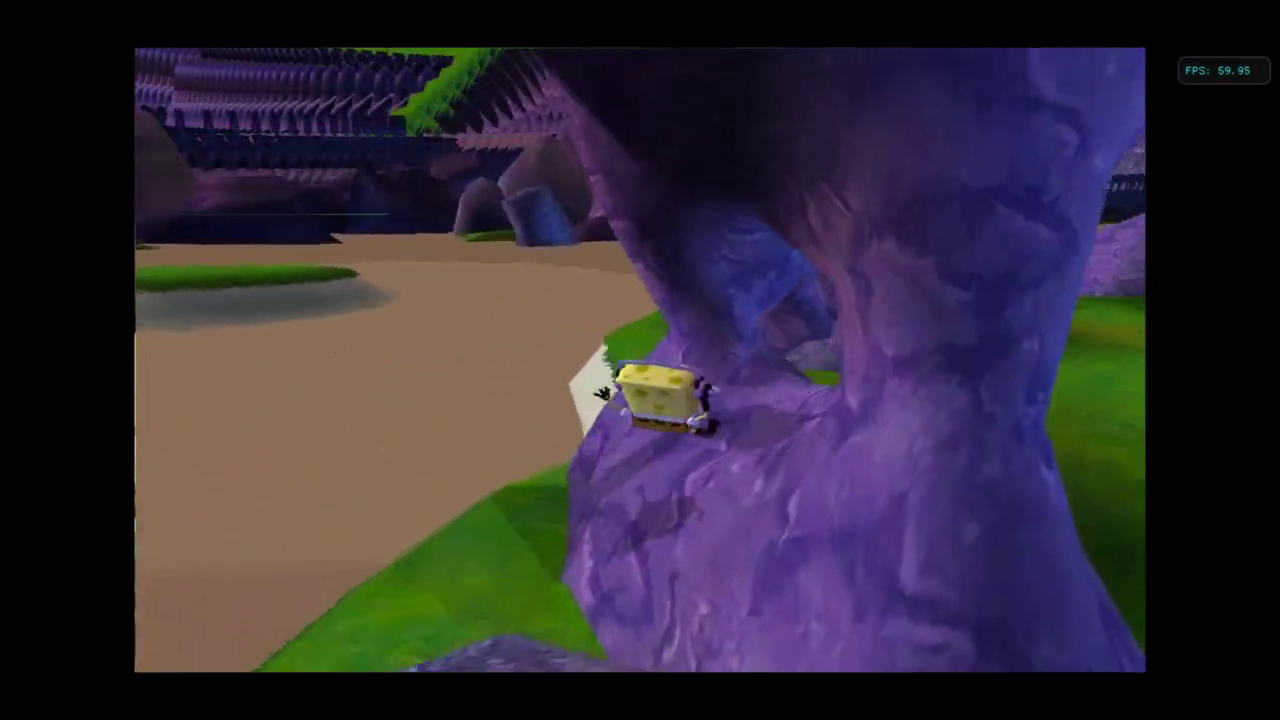
pyautogui.press('space')
pyautogui.press('Up')
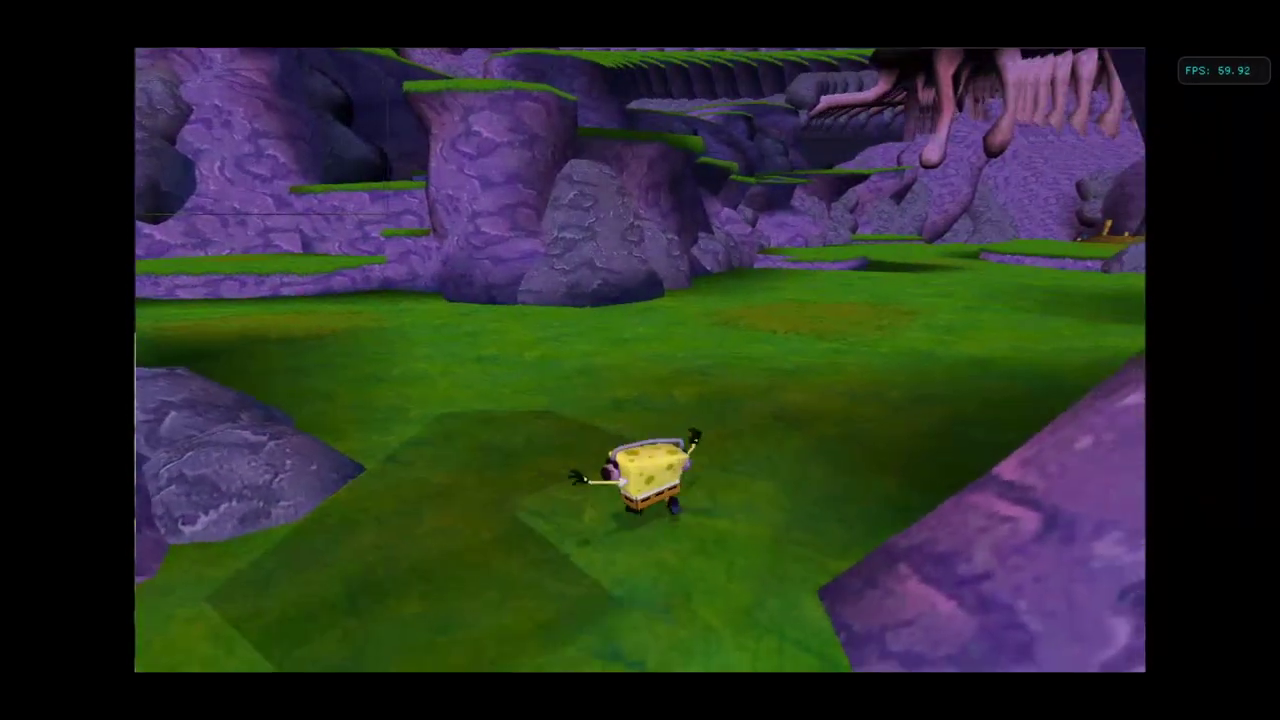